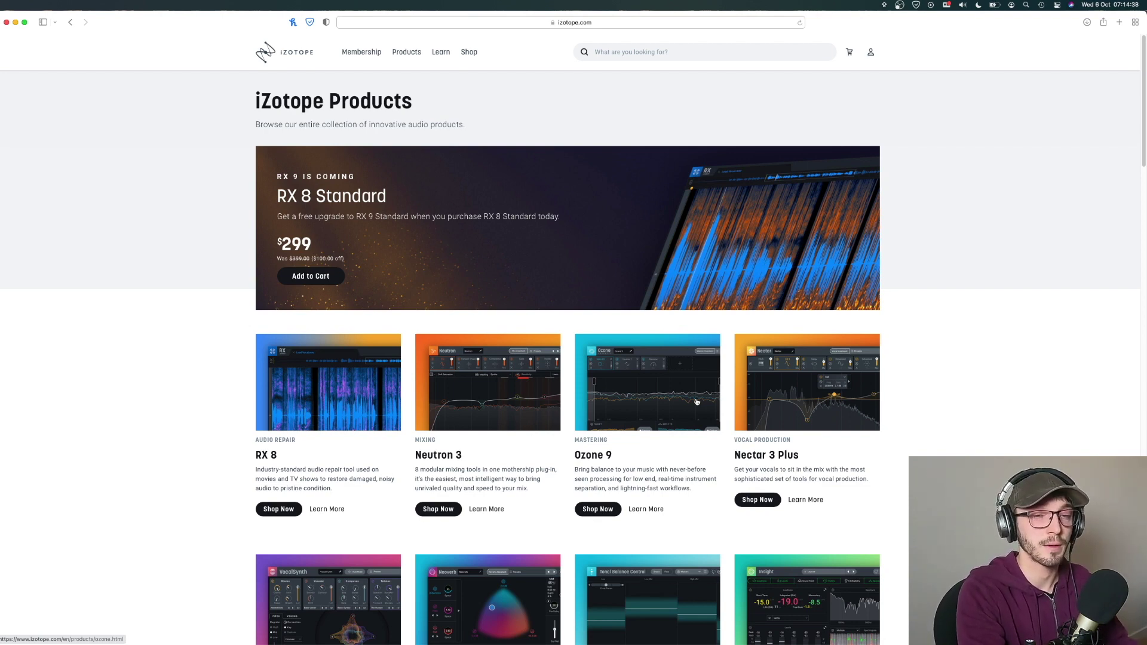
Open the Ozone 9 product page and read through its overview, introduction videos, key features and free trial option.
{"action": "left_click", "coordinate": [645, 395]}
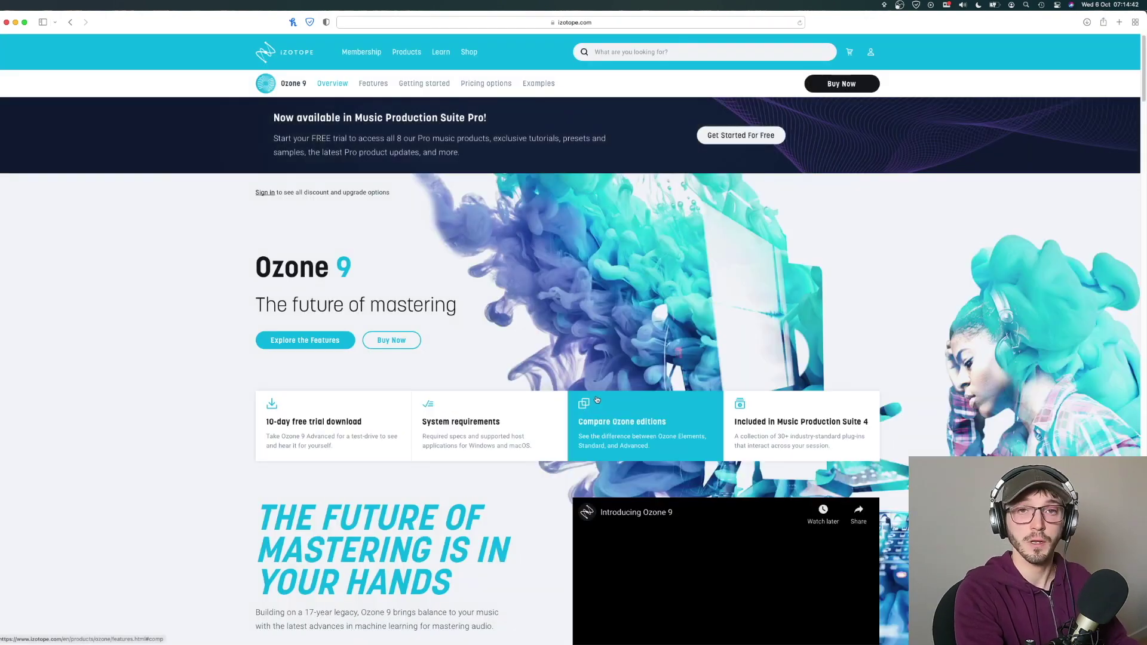
{"action": "scroll", "coordinate": [562, 430], "scroll_direction": "down", "scroll_amount": 3}
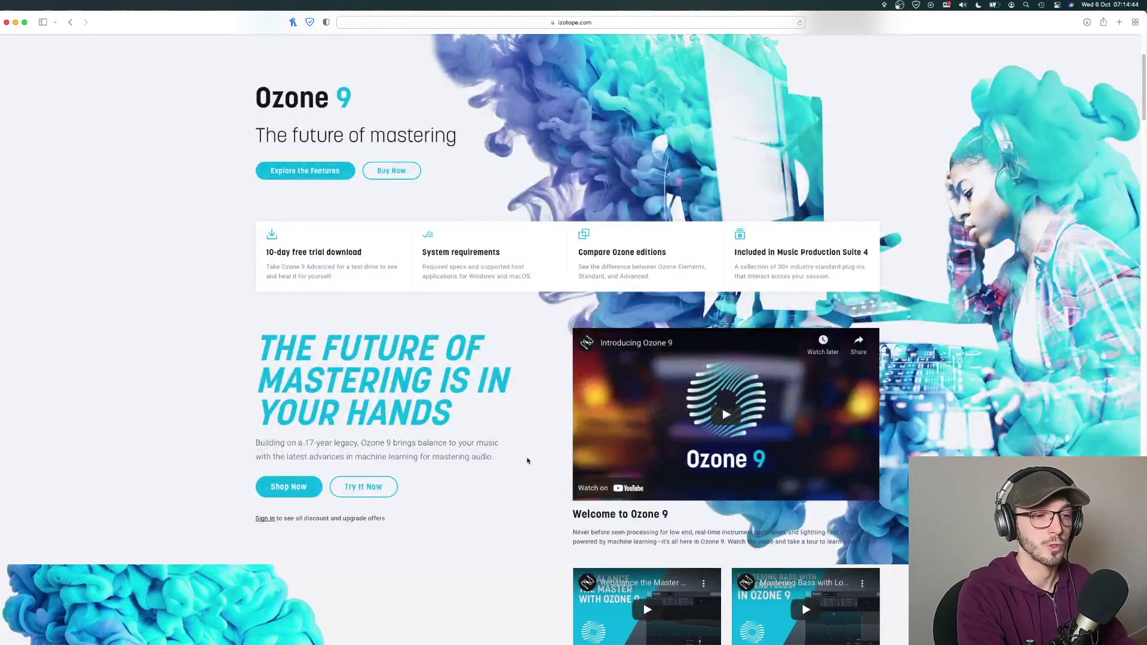
{"action": "scroll", "coordinate": [502, 466], "scroll_direction": "down", "scroll_amount": 2}
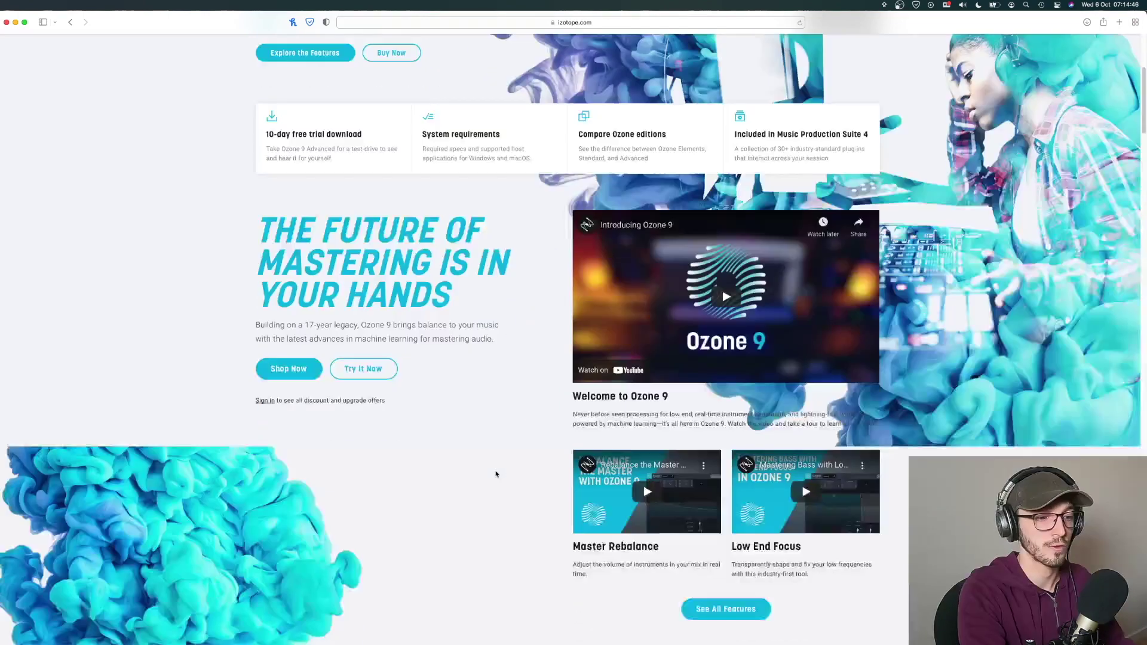
{"action": "scroll", "coordinate": [495, 474], "scroll_direction": "down", "scroll_amount": 8}
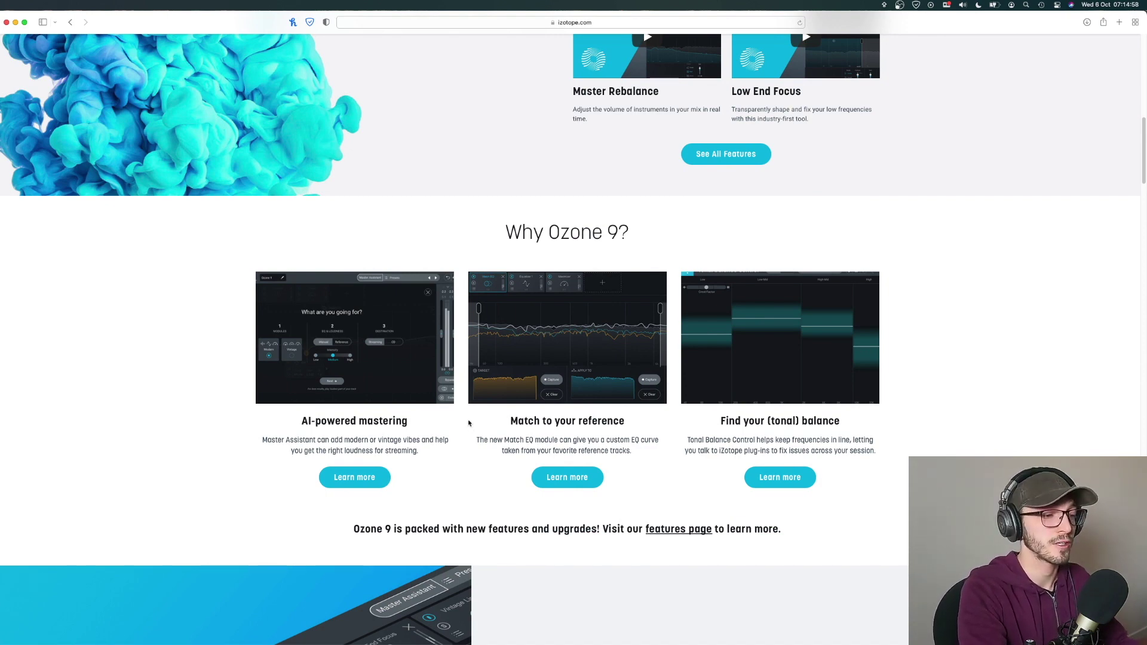
{"action": "scroll", "coordinate": [469, 421], "scroll_direction": "down", "scroll_amount": 4}
{"action": "scroll", "coordinate": [470, 427], "scroll_direction": "down", "scroll_amount": 4}
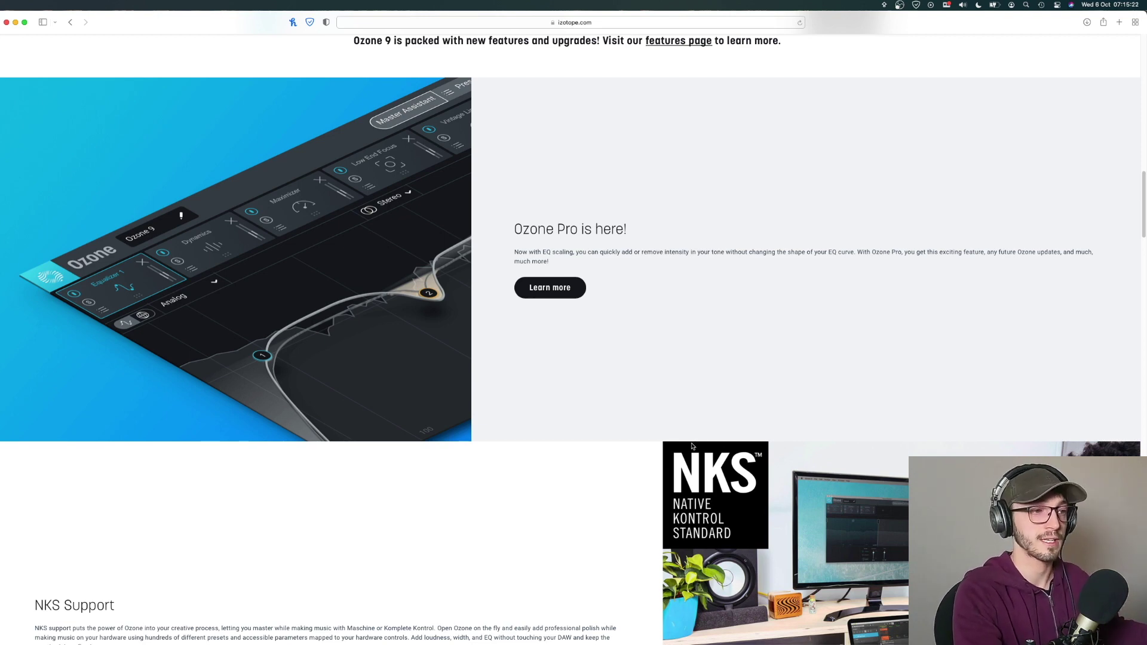
{"action": "scroll", "coordinate": [692, 445], "scroll_direction": "down", "scroll_amount": 1}
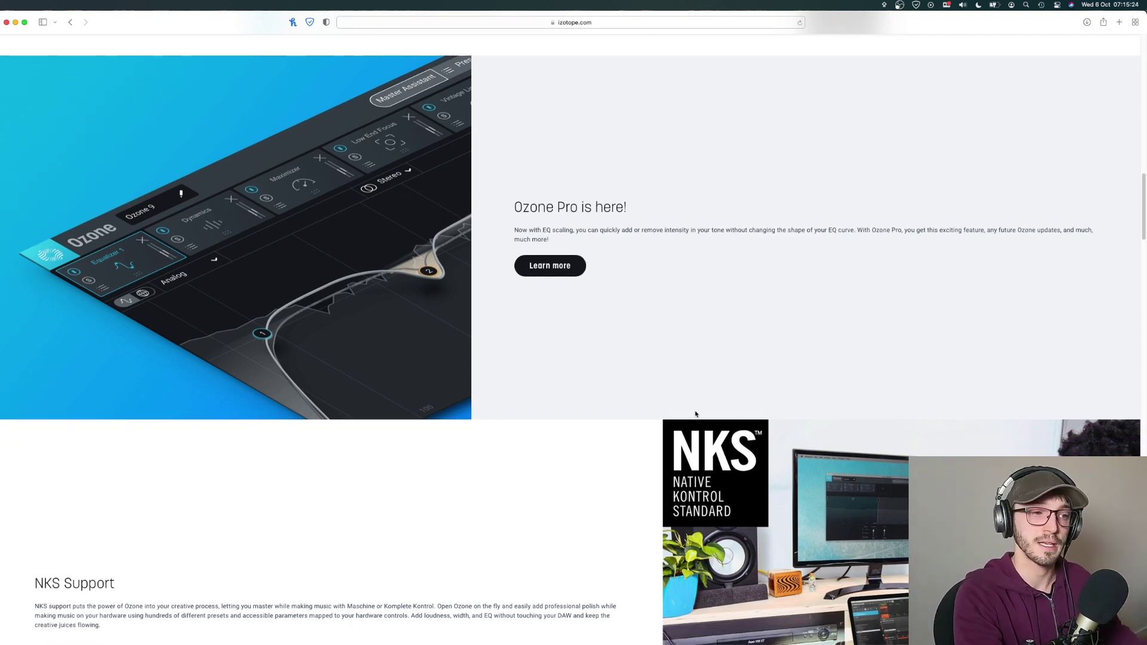
{"action": "scroll", "coordinate": [685, 393], "scroll_direction": "up", "scroll_amount": 15}
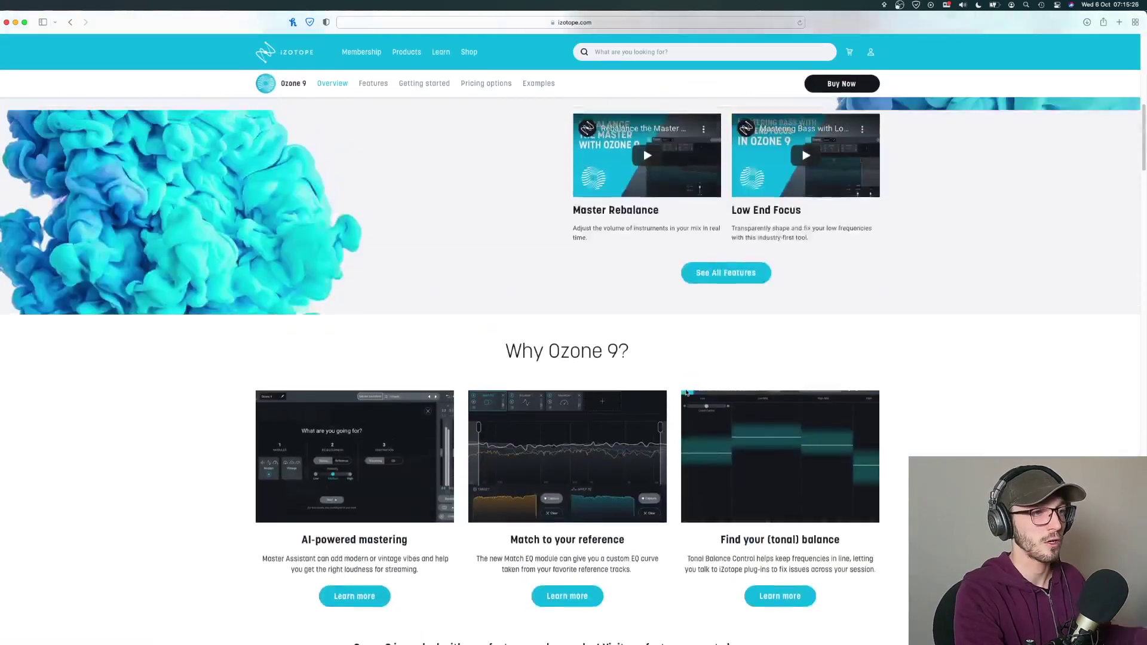
{"action": "scroll", "coordinate": [686, 393], "scroll_direction": "up", "scroll_amount": 10}
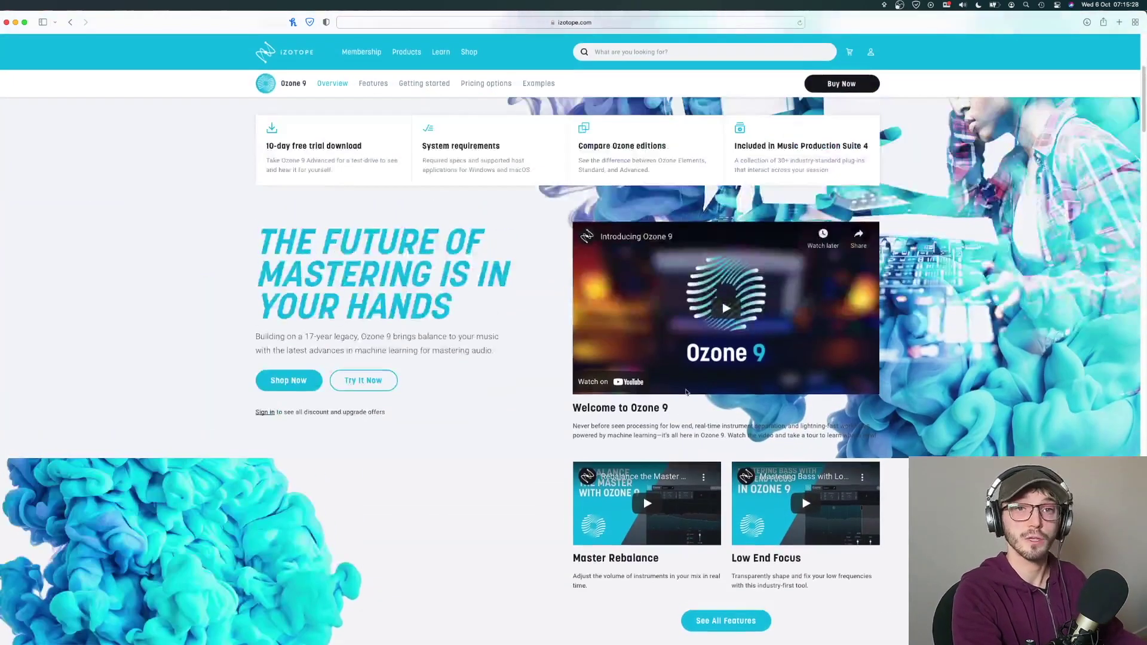
{"action": "scroll", "coordinate": [686, 392], "scroll_direction": "down", "scroll_amount": 5}
{"action": "scroll", "coordinate": [686, 392], "scroll_direction": "up", "scroll_amount": 4}
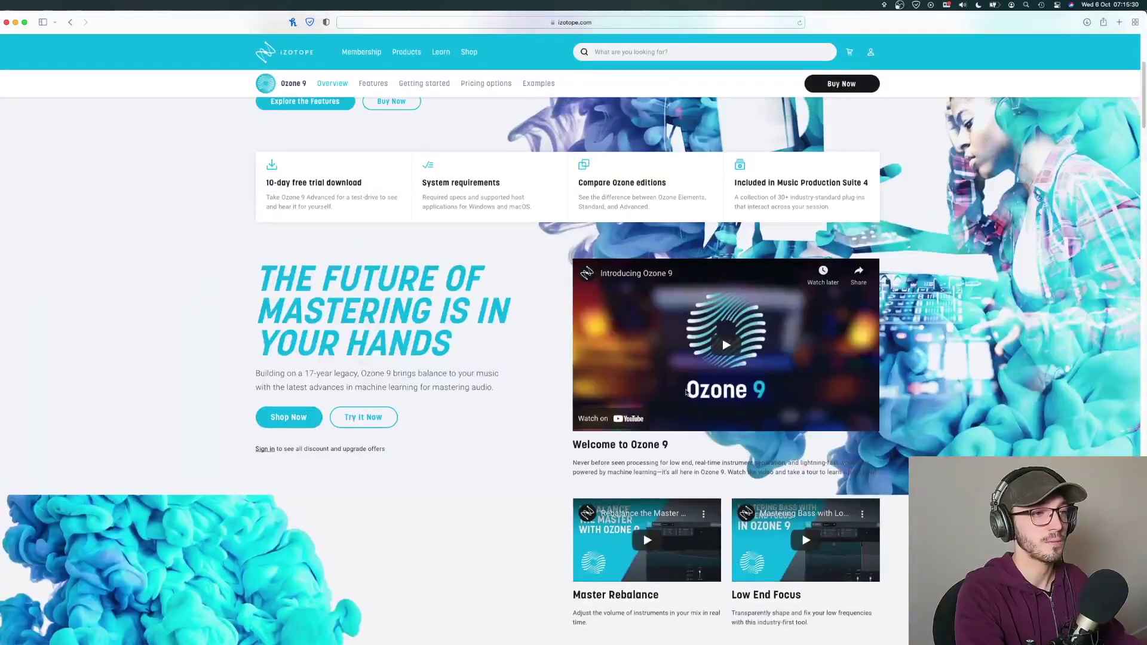
{"action": "scroll", "coordinate": [686, 392], "scroll_direction": "up", "scroll_amount": 1}
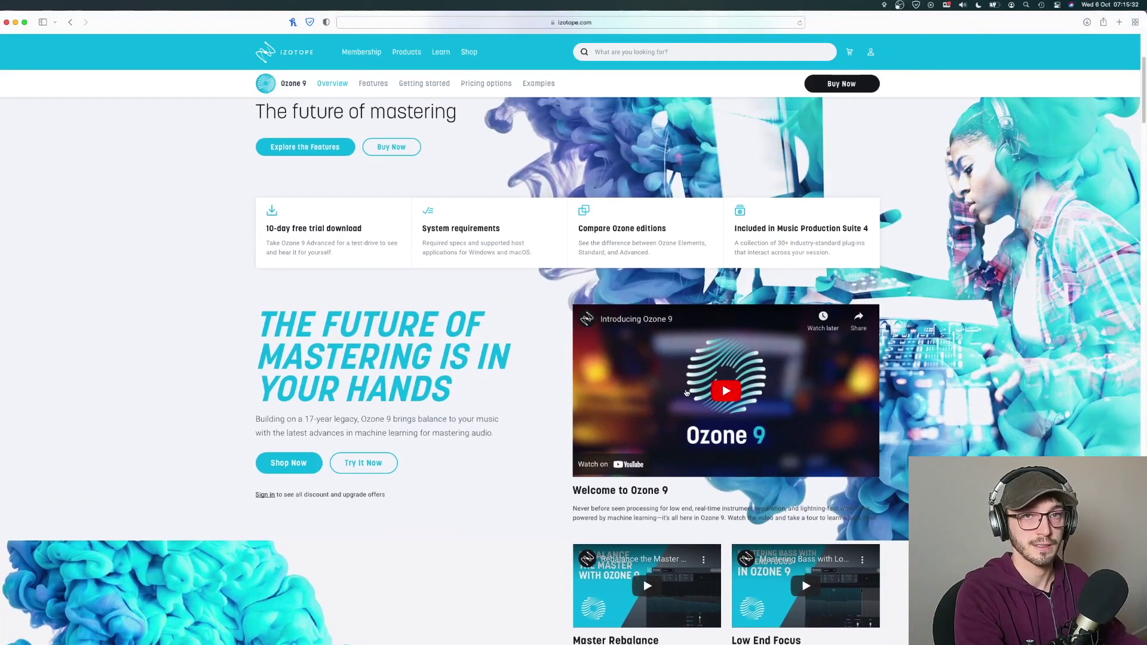
{"action": "scroll", "coordinate": [686, 392], "scroll_direction": "down", "scroll_amount": 7}
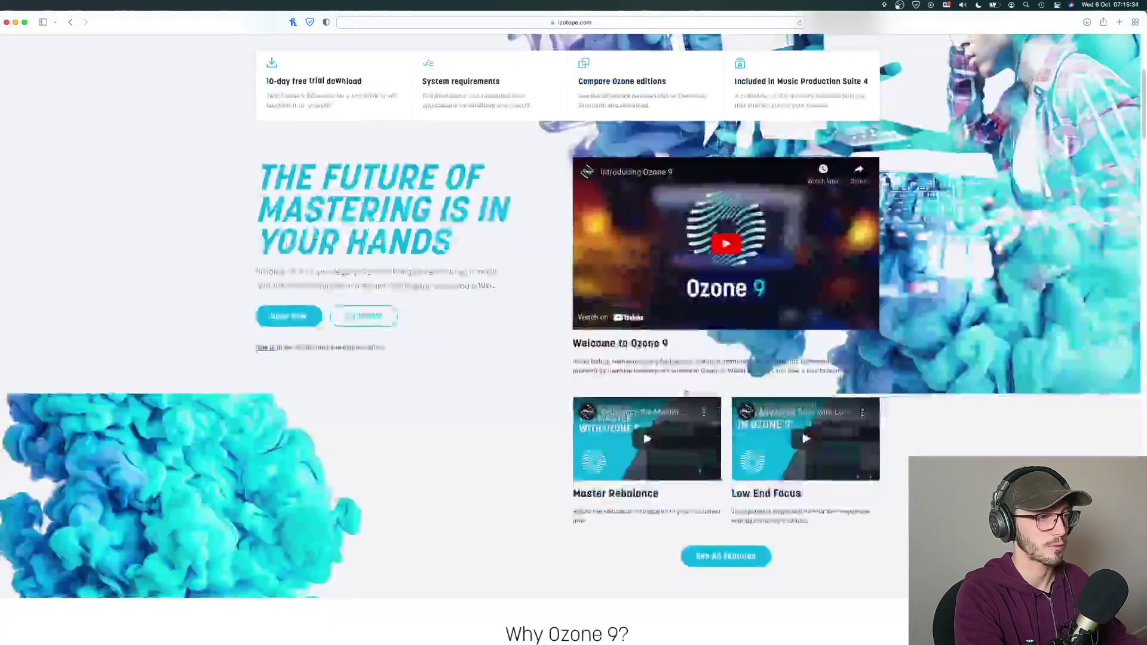
{"action": "scroll", "coordinate": [250, 385], "scroll_direction": "up", "scroll_amount": 10}
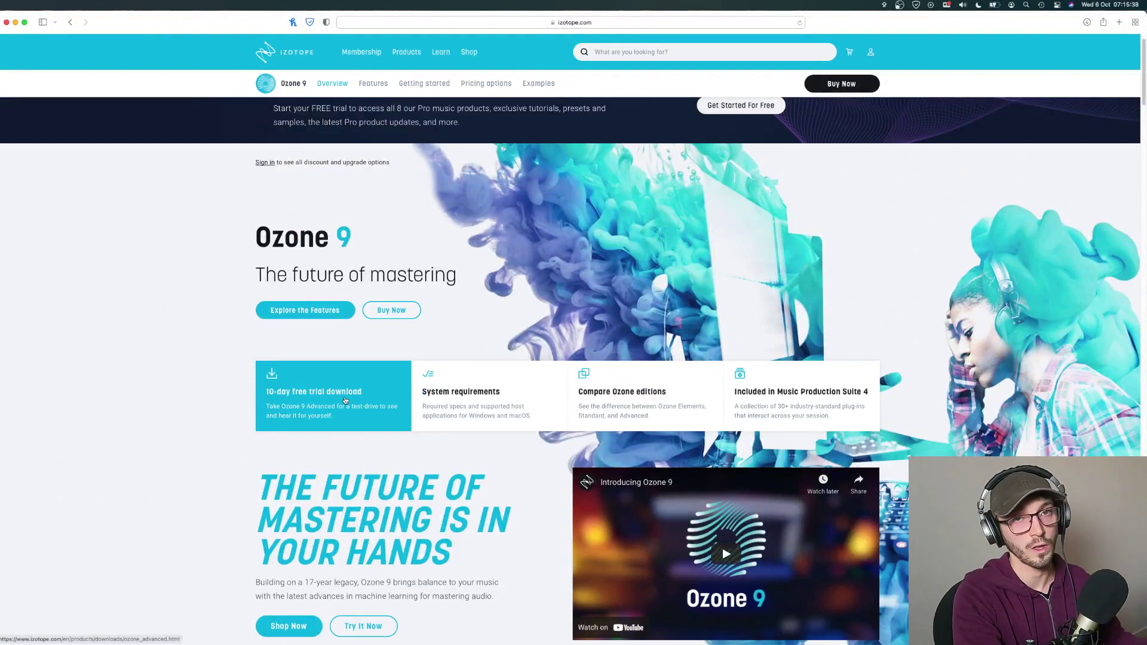
{"action": "scroll", "coordinate": [364, 421], "scroll_direction": "down", "scroll_amount": 1}
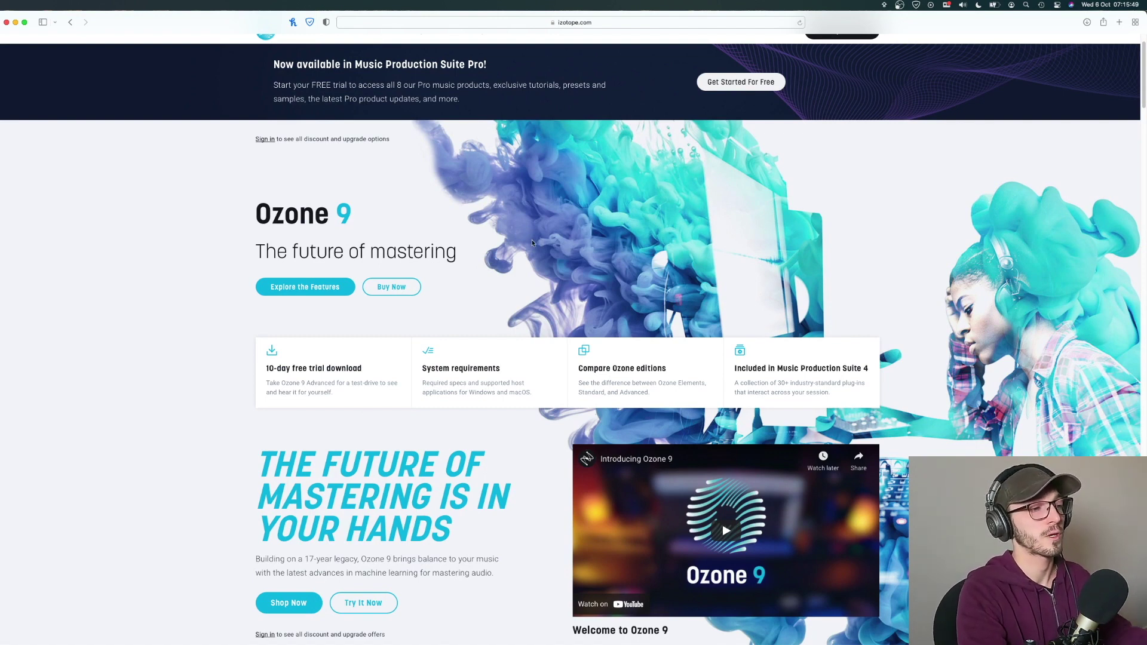
Review the prices of the Ozone Elements, Standard and Advanced editions, the membership offer and the system requirements.
{"action": "scroll", "coordinate": [407, 299], "scroll_direction": "down", "scroll_amount": 10}
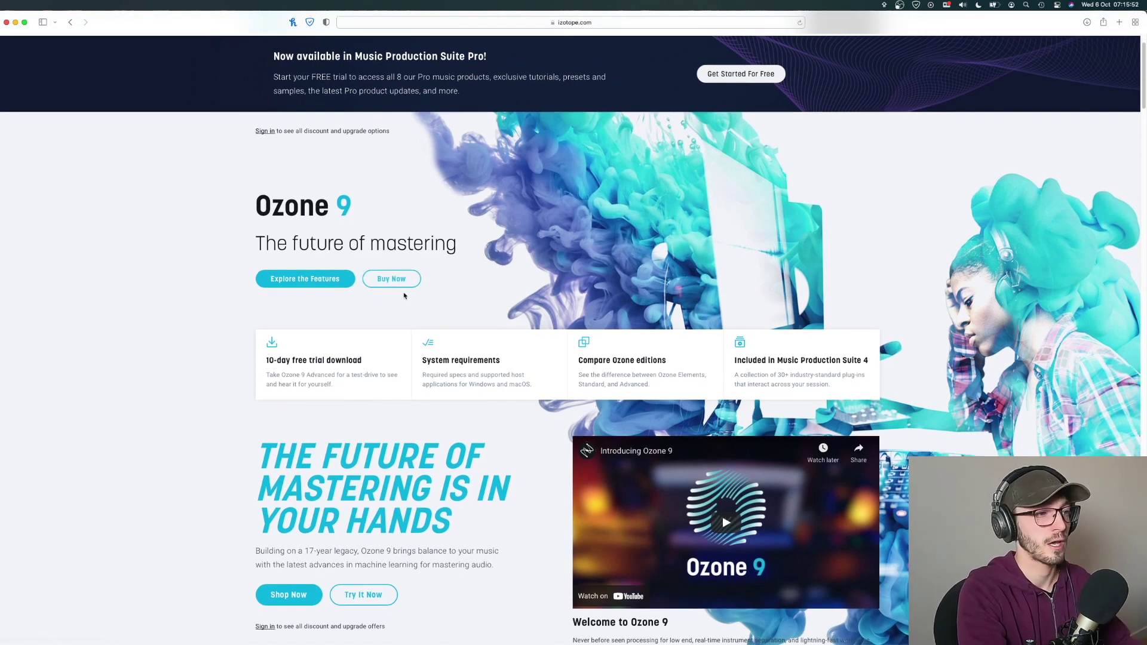
{"action": "scroll", "coordinate": [404, 295], "scroll_direction": "down", "scroll_amount": 15}
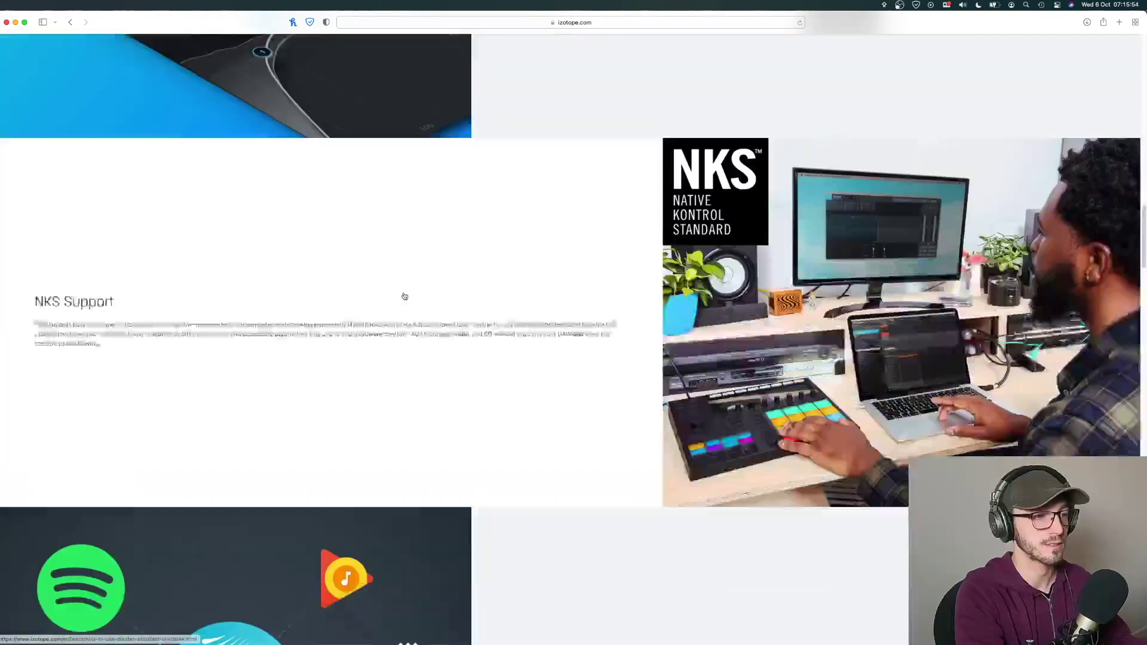
{"action": "scroll", "coordinate": [404, 295], "scroll_direction": "down", "scroll_amount": 20}
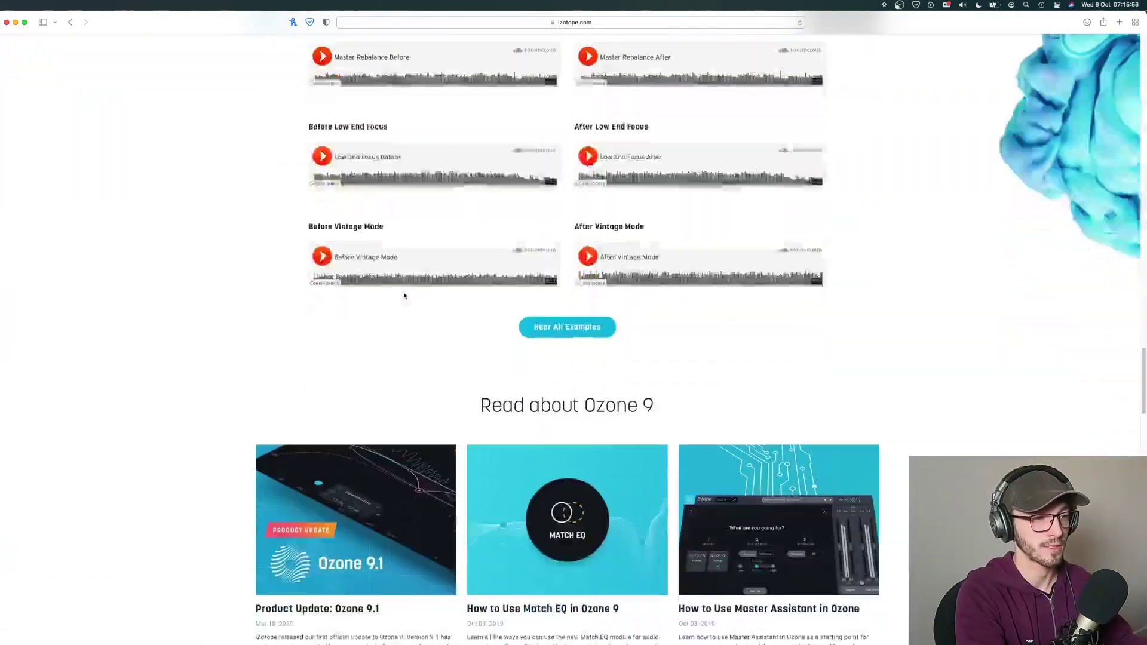
{"action": "scroll", "coordinate": [404, 296], "scroll_direction": "down", "scroll_amount": 4}
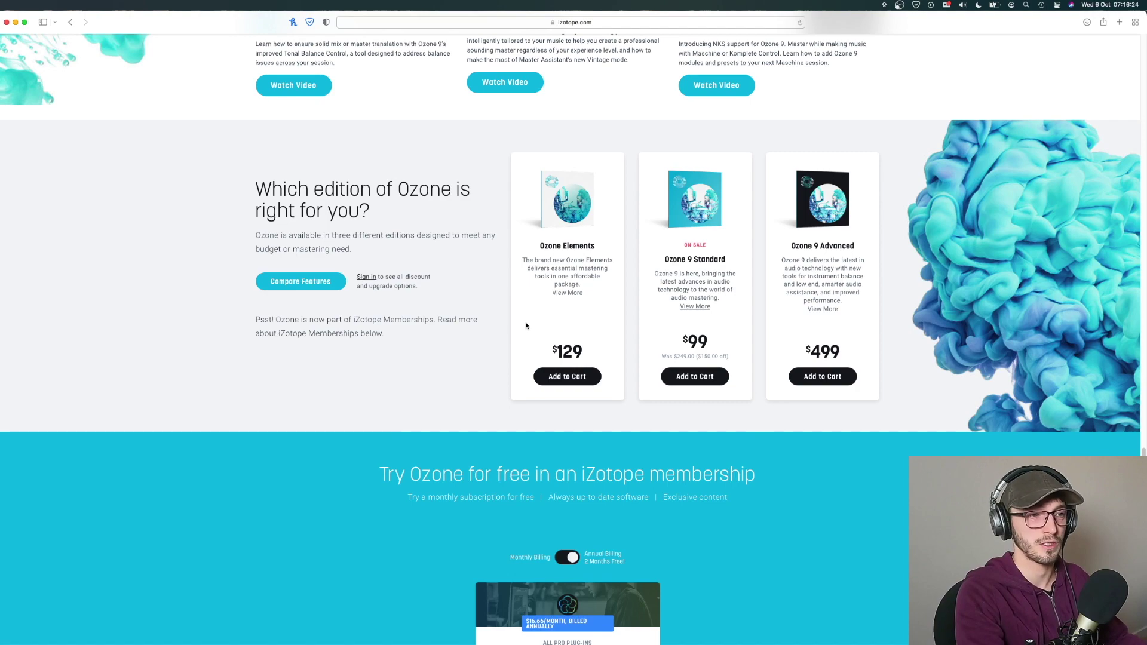
{"action": "scroll", "coordinate": [525, 326], "scroll_direction": "down", "scroll_amount": 15}
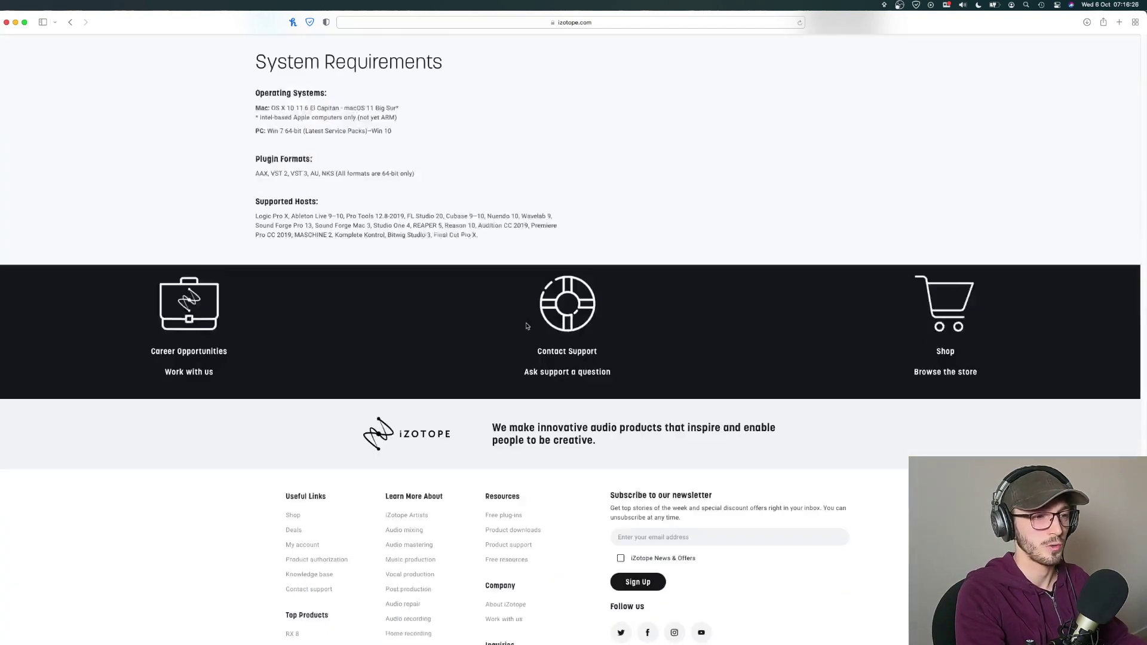
{"action": "scroll", "coordinate": [529, 334], "scroll_direction": "up", "scroll_amount": 15}
{"action": "scroll", "coordinate": [543, 364], "scroll_direction": "down", "scroll_amount": 20}
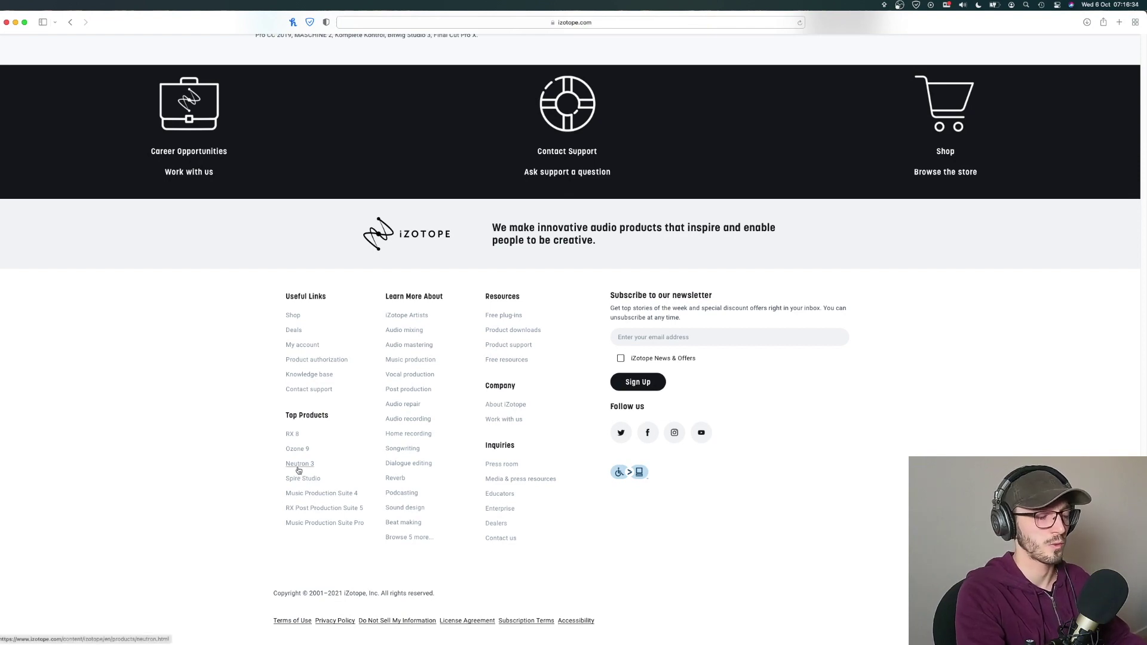
{"action": "scroll", "coordinate": [299, 470], "scroll_direction": "up", "scroll_amount": 15}
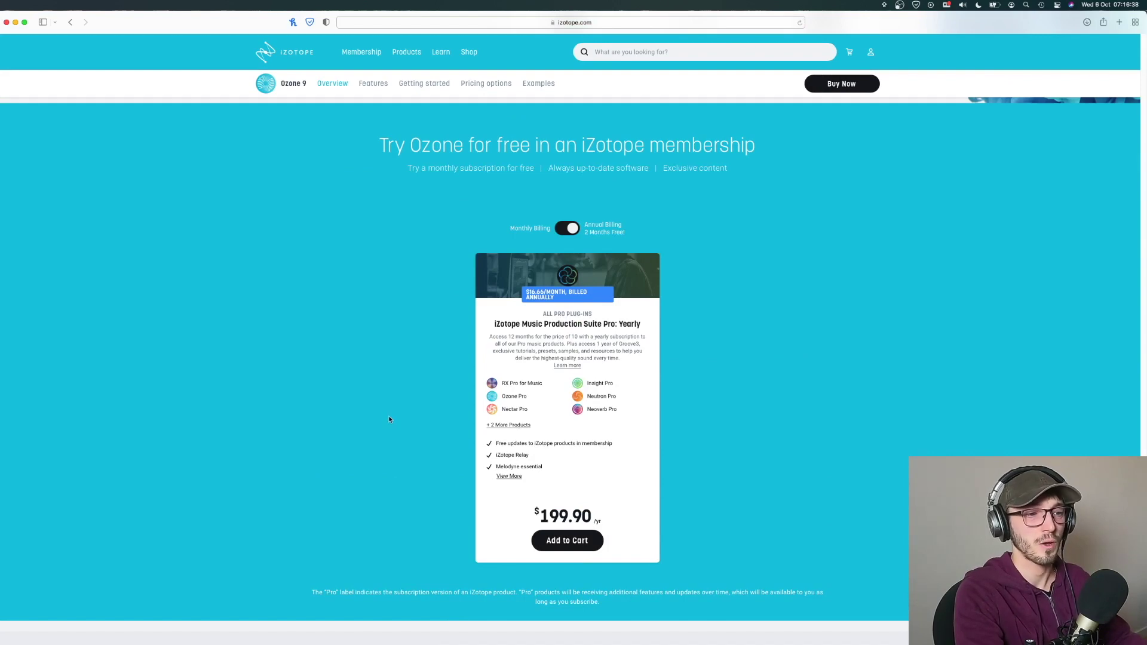
{"action": "scroll", "coordinate": [389, 417], "scroll_direction": "up", "scroll_amount": 4}
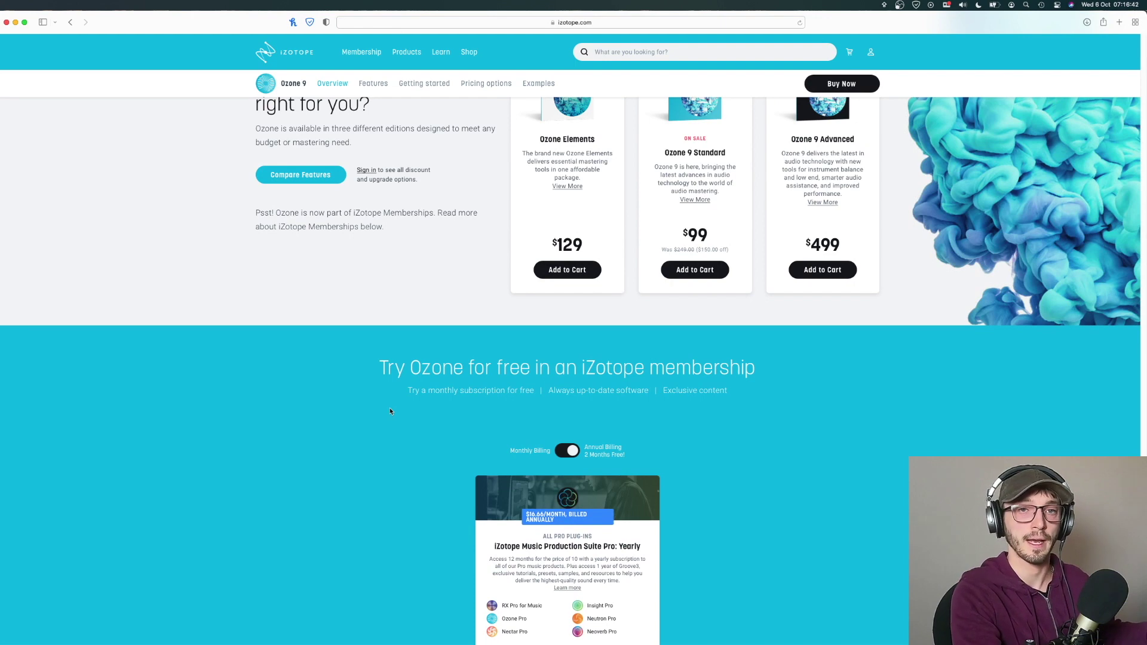
{"action": "scroll", "coordinate": [391, 411], "scroll_direction": "up", "scroll_amount": 5}
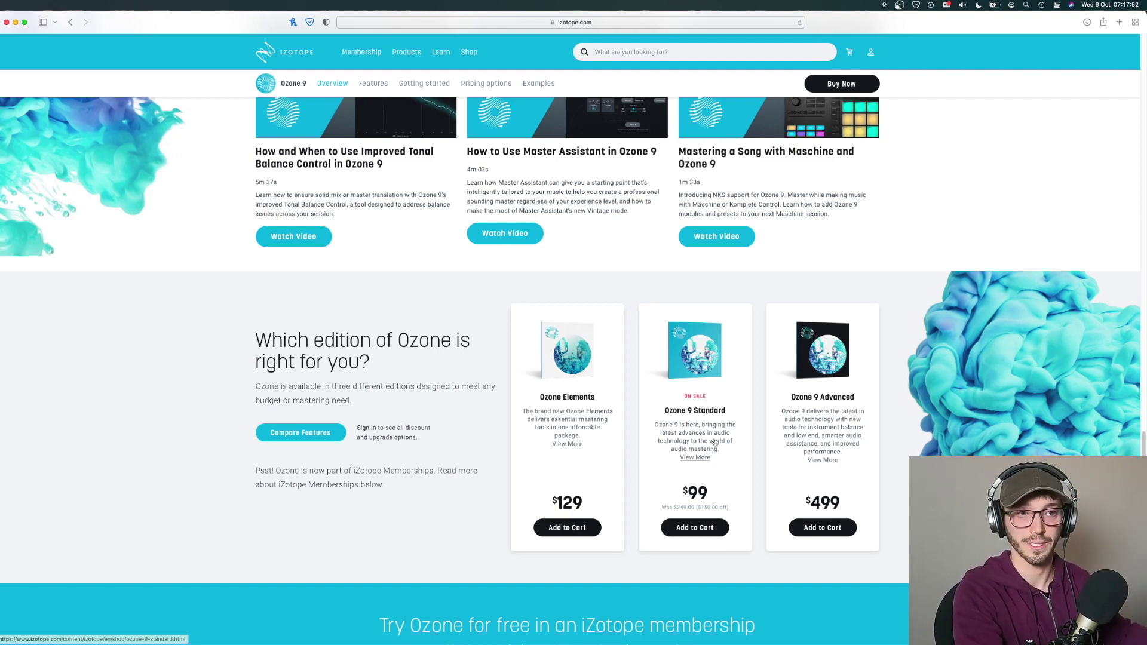
{"action": "scroll", "coordinate": [660, 465], "scroll_direction": "up", "scroll_amount": 3}
{"action": "scroll", "coordinate": [660, 465], "scroll_direction": "up", "scroll_amount": 20}
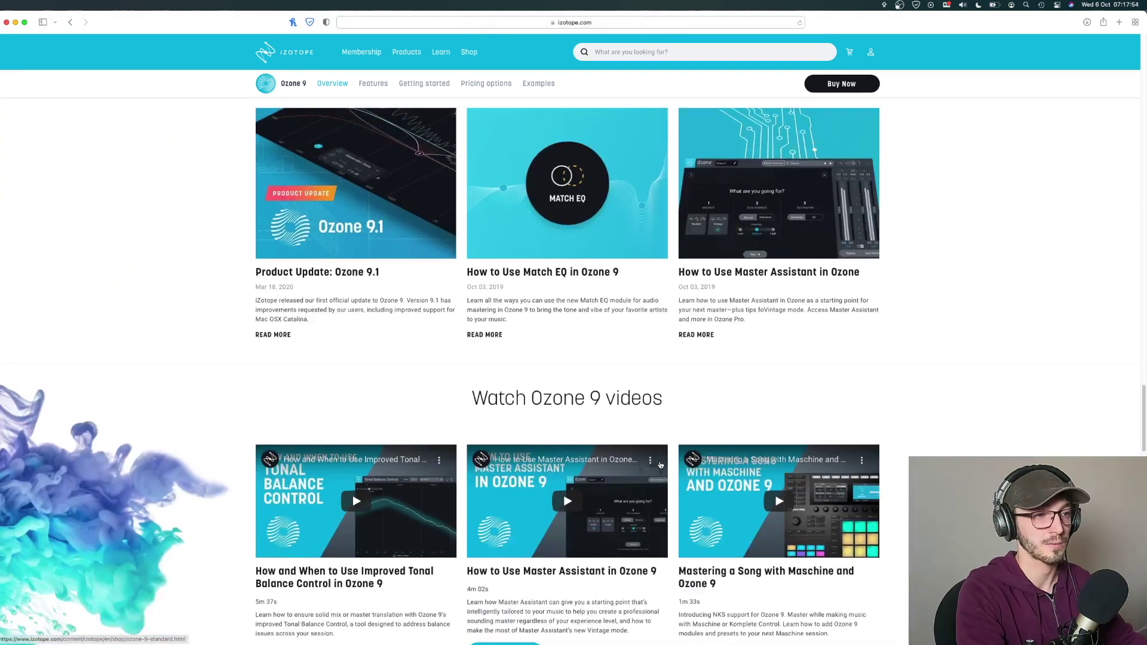
{"action": "scroll", "coordinate": [661, 464], "scroll_direction": "up", "scroll_amount": 10}
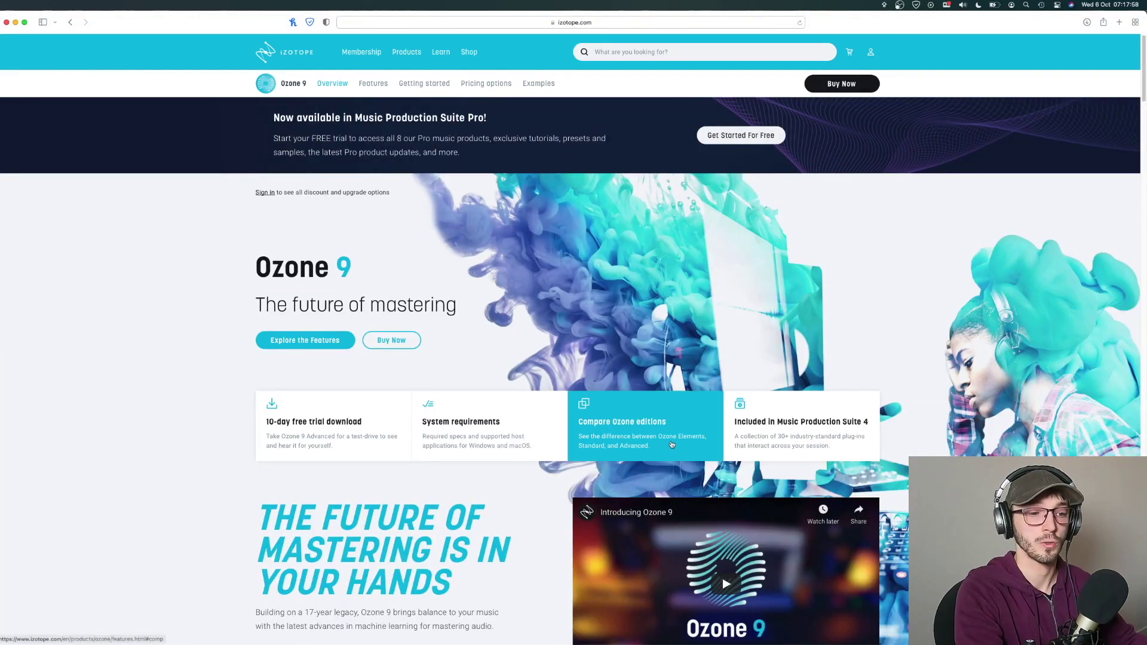
Switch to the Logic Pro project with both Ozone plug-ins and show the Imager module in Ozone 9 Elements.
{"action": "key", "text": "ctrl+Up"}
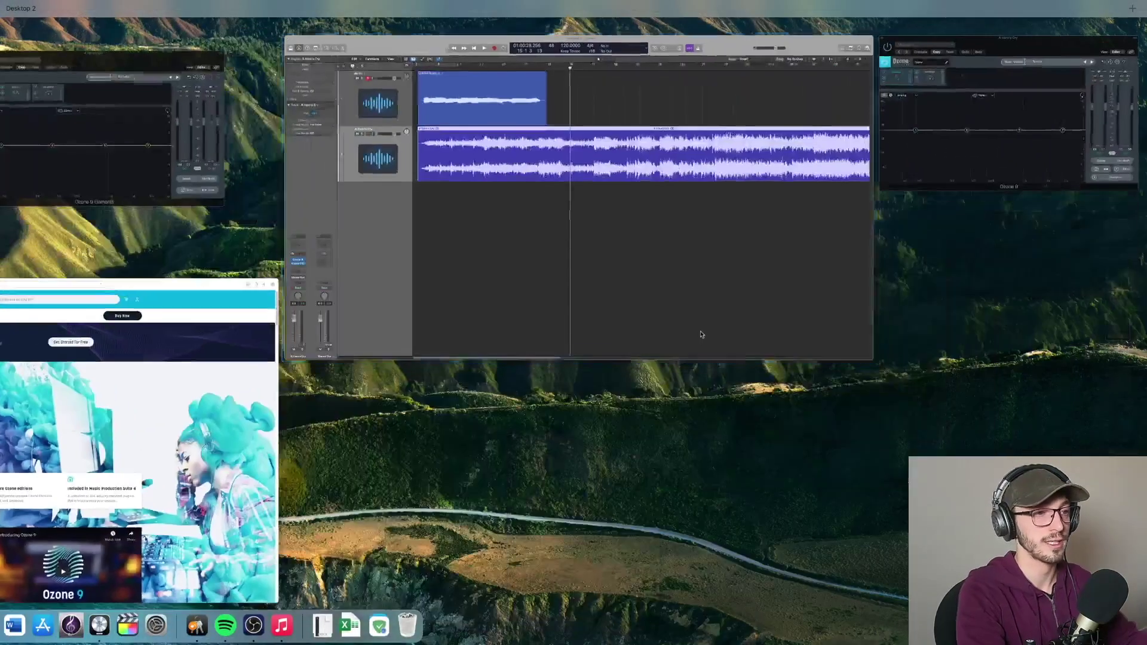
{"action": "left_click", "coordinate": [541, 212]}
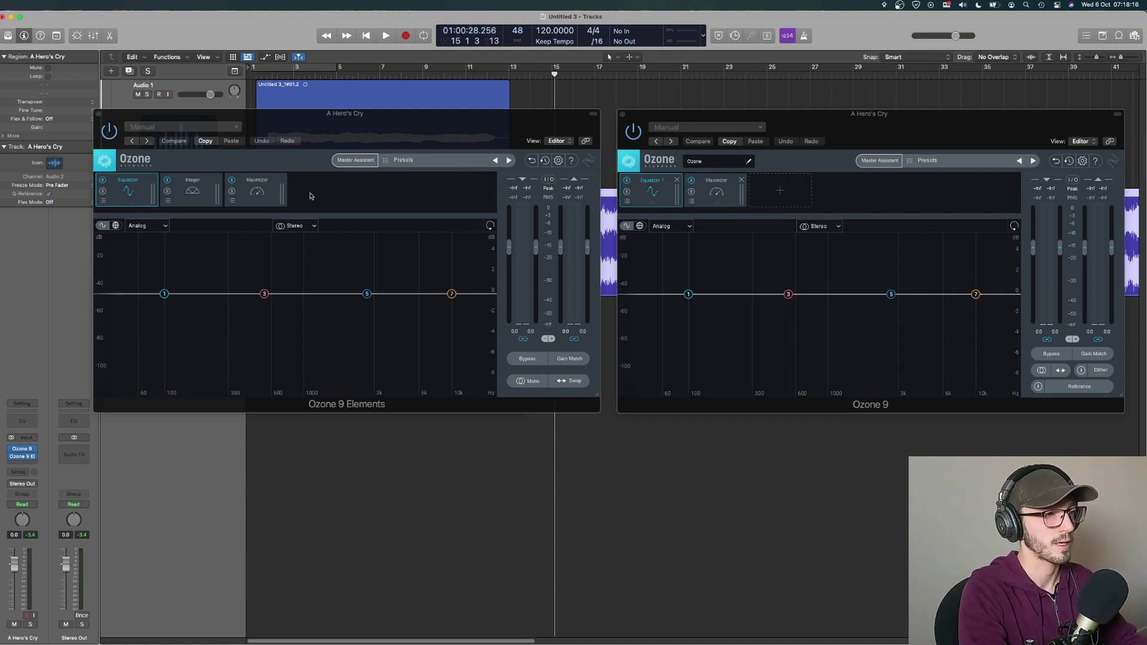
{"action": "left_click", "coordinate": [218, 242]}
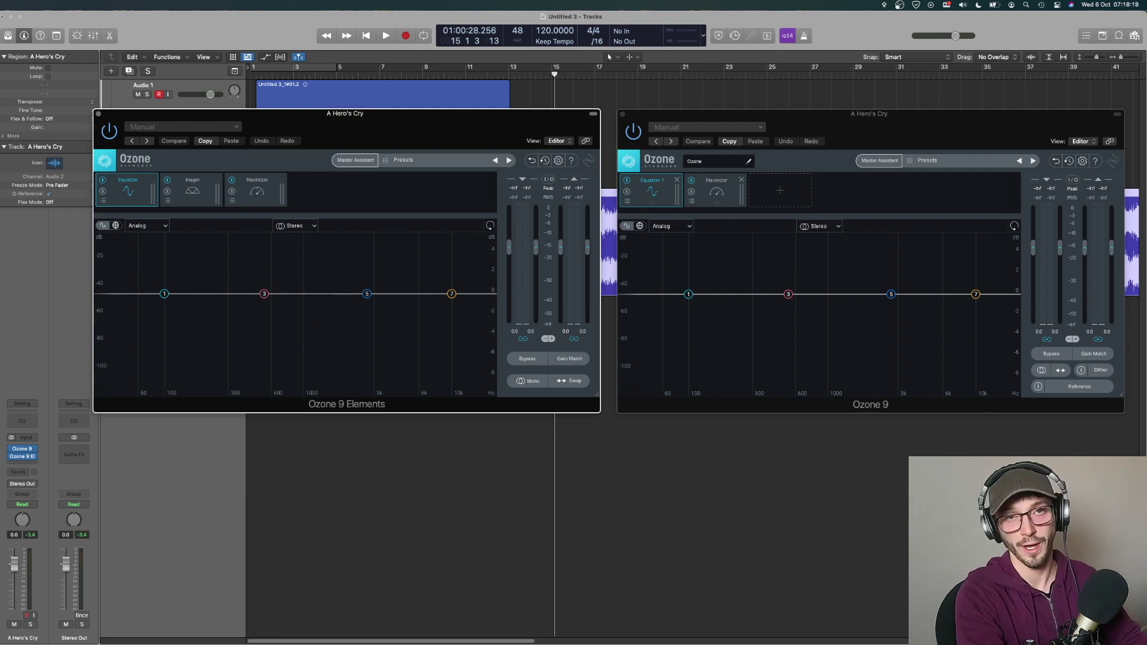
{"action": "left_click", "coordinate": [180, 192]}
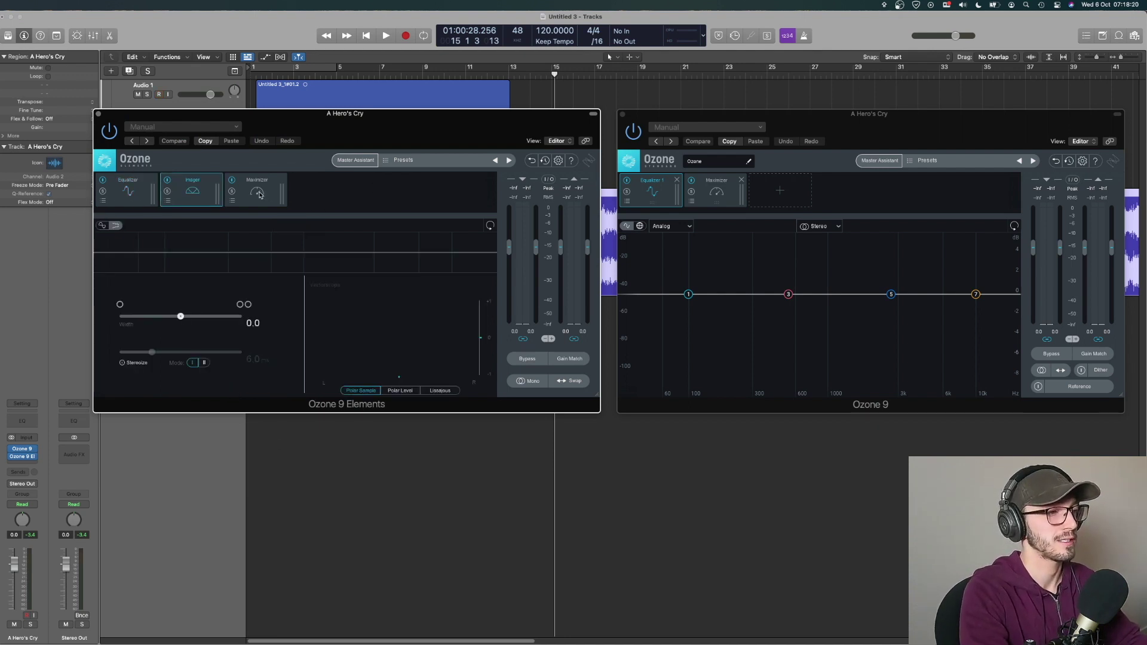
Look through the preset categories of Ozone 9 Elements, including Genre-Specific Mastering, and close the preset manager.
{"action": "left_click", "coordinate": [428, 161]}
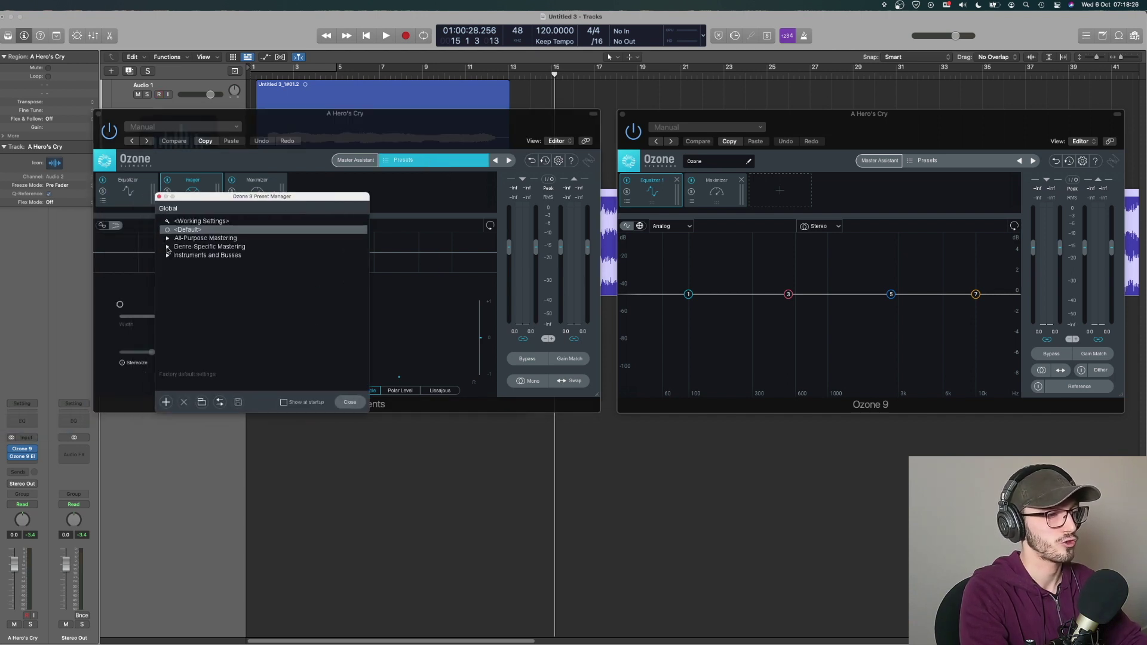
{"action": "left_click", "coordinate": [168, 248]}
{"action": "left_click", "coordinate": [168, 248]}
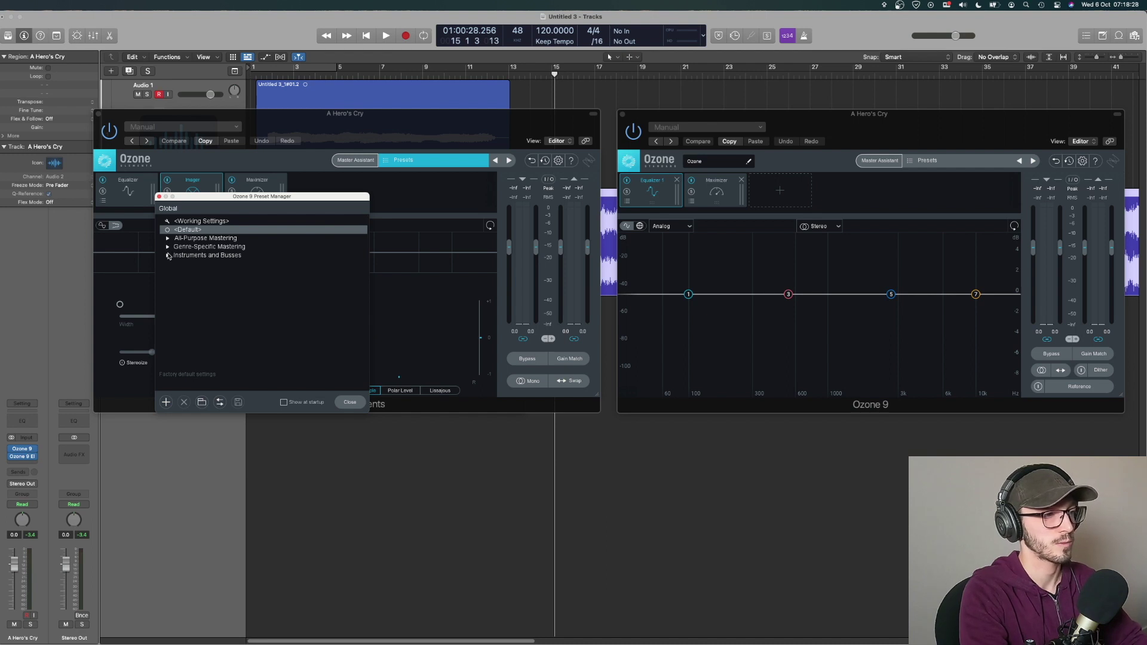
{"action": "left_click", "coordinate": [347, 400]}
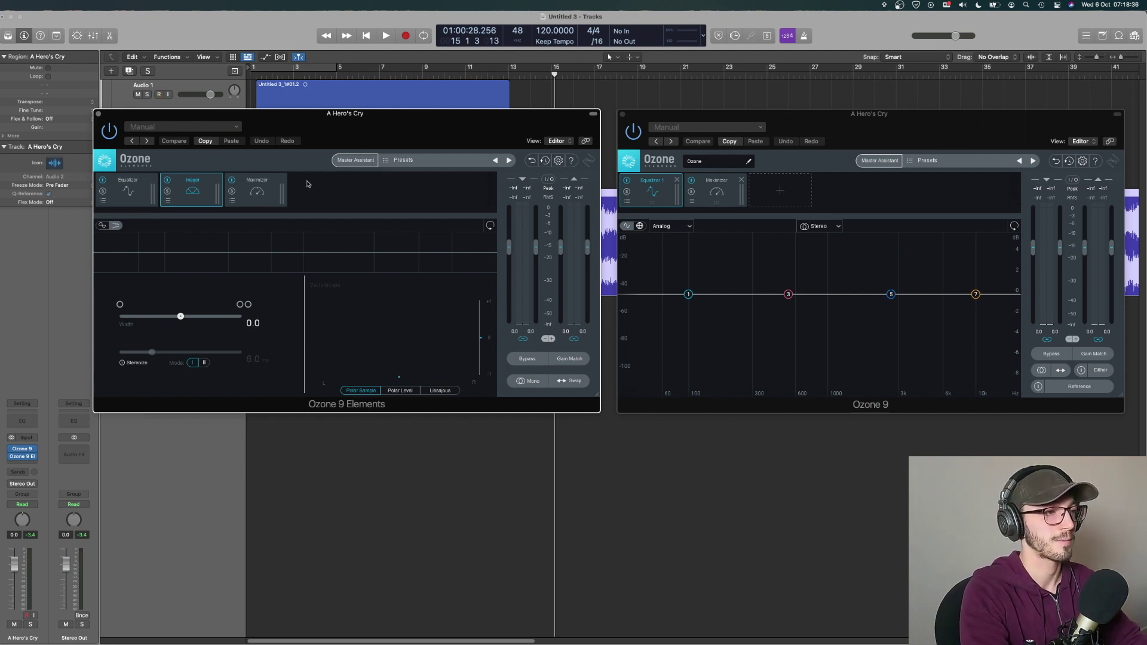
View the list of modules that can be added to the chain in the Ozone 9 Standard plug-in.
{"action": "left_click", "coordinate": [868, 132]}
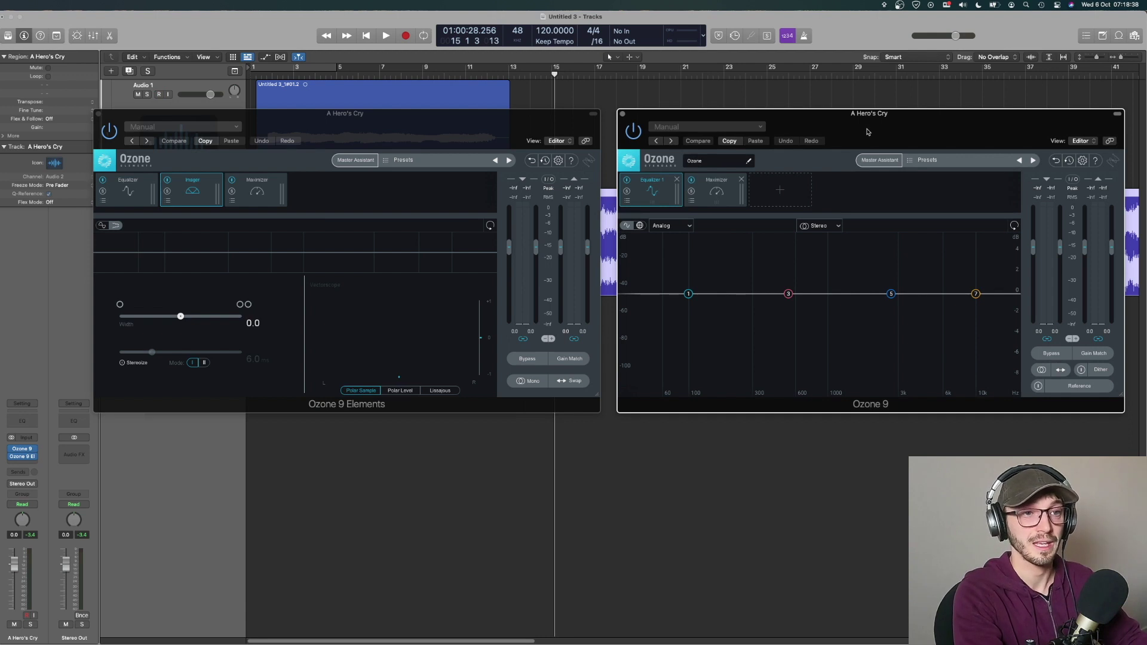
{"action": "left_click", "coordinate": [787, 191]}
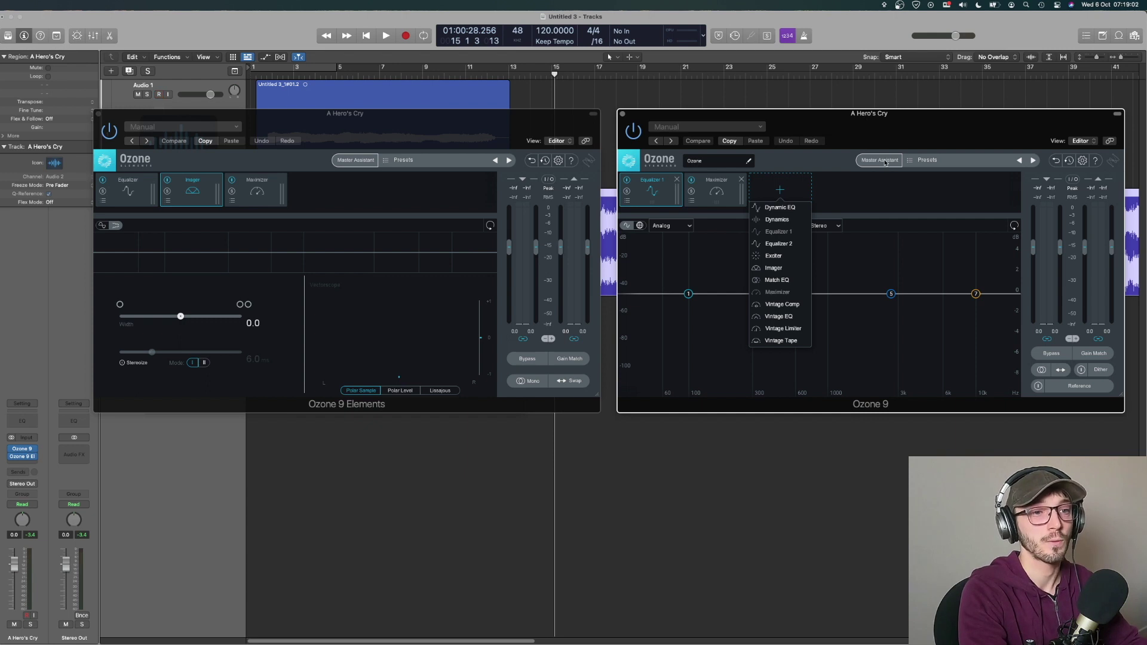
{"action": "left_click", "coordinate": [885, 162]}
Open the Master Assistant in Ozone 9 Standard and in Ozone 9 Elements to compare their options.
{"action": "left_click", "coordinate": [887, 160]}
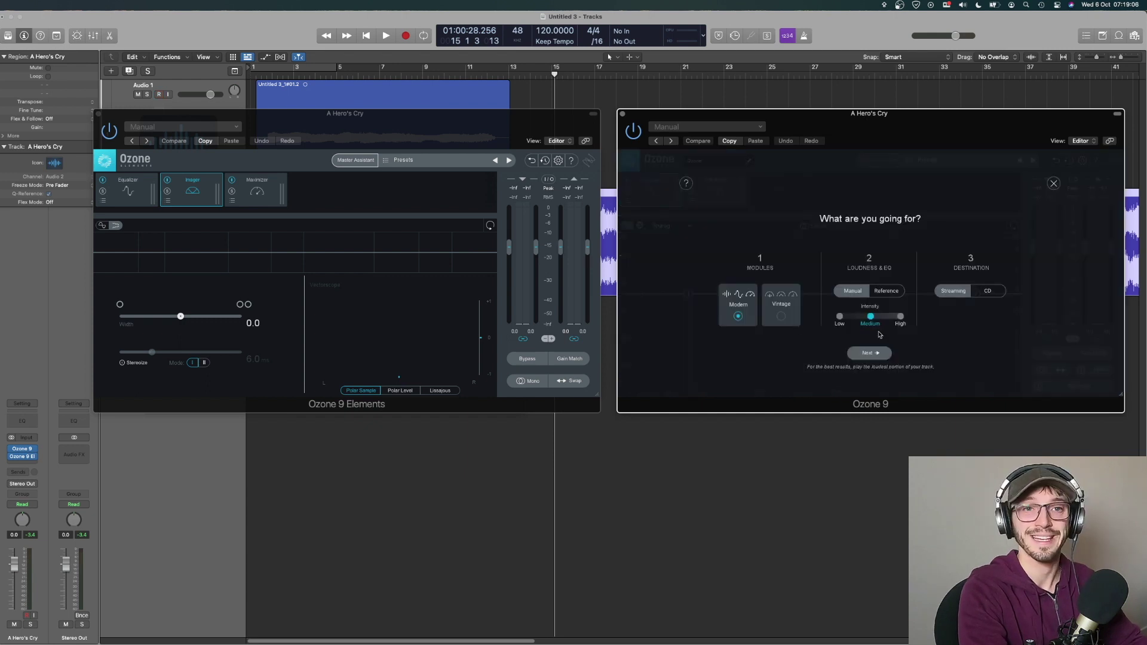
{"action": "left_click", "coordinate": [339, 164]}
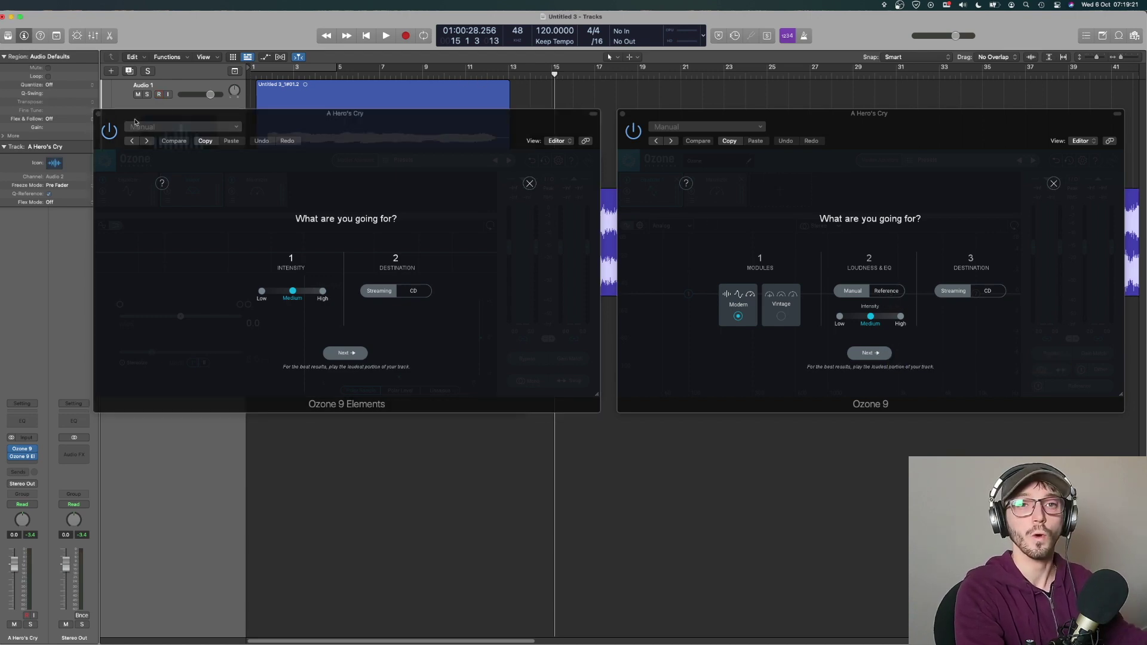
Leave only the Ozone 9 Elements window open and bypass the Ozone 9 insert on the A Hero's Cry track.
{"action": "left_click", "coordinate": [623, 114]}
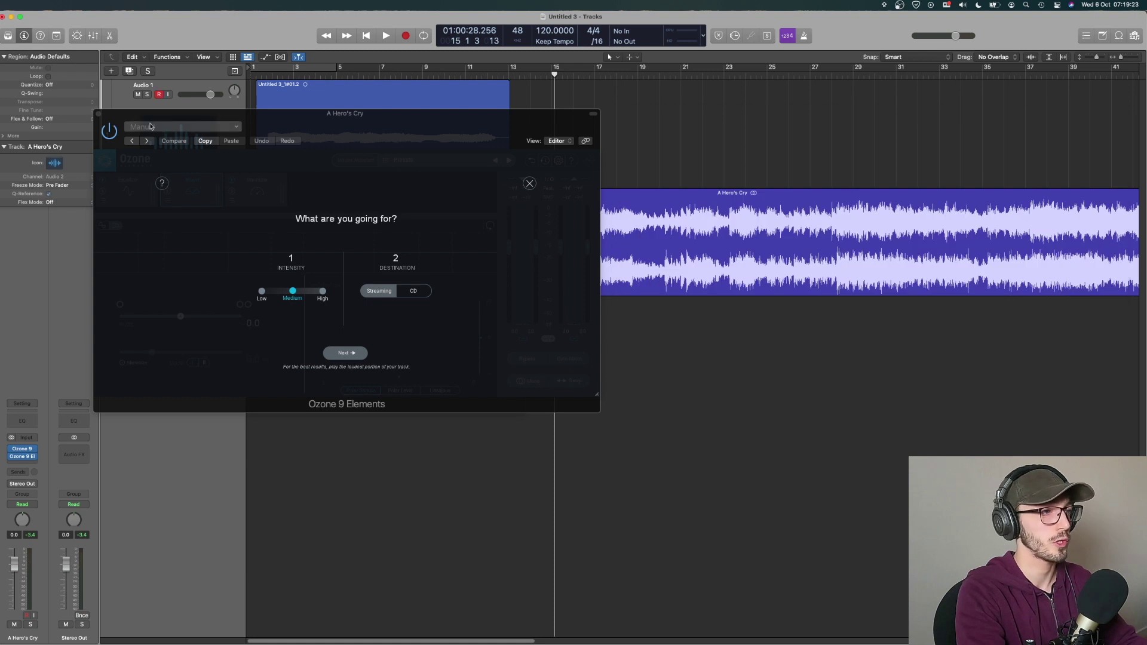
{"action": "left_click", "coordinate": [95, 114]}
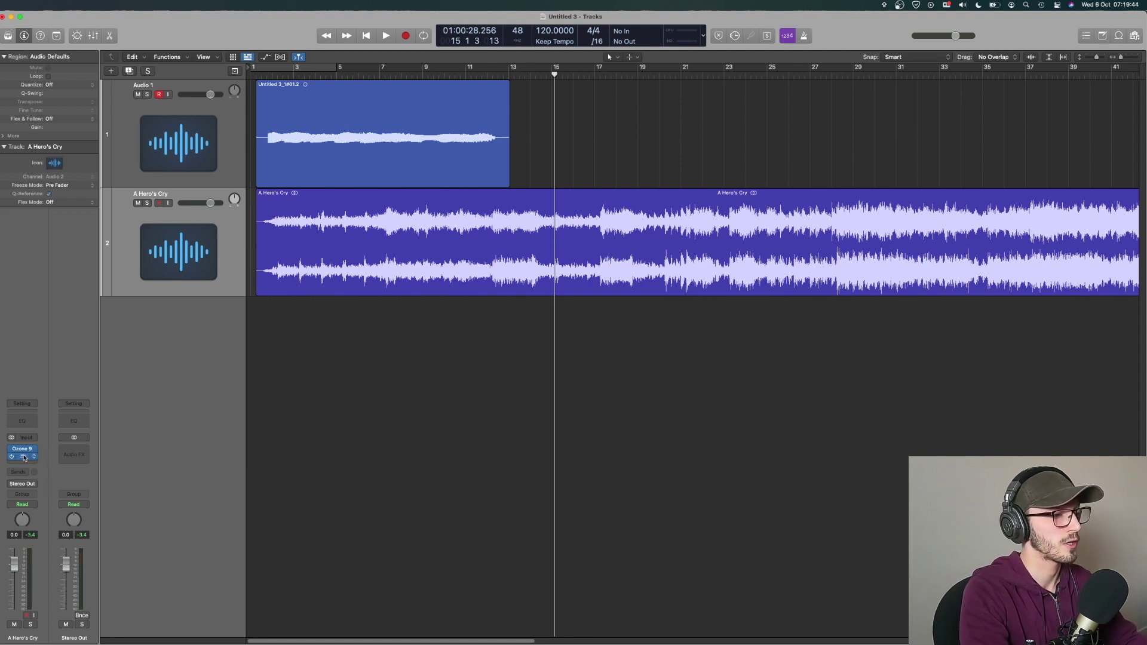
{"action": "left_click", "coordinate": [24, 458]}
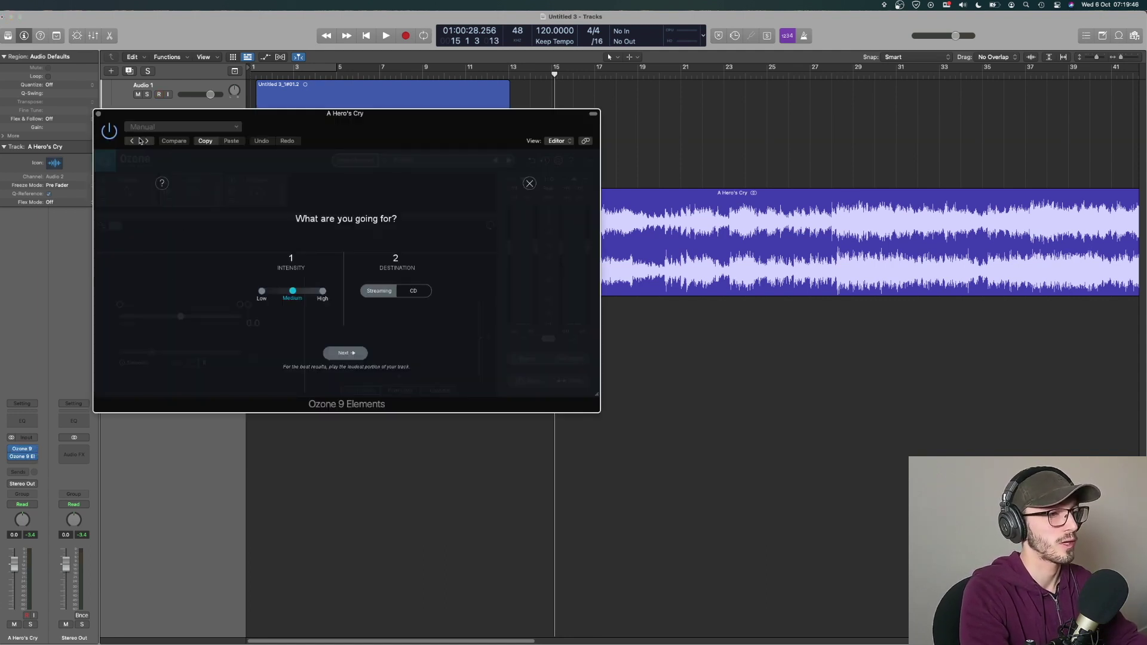
{"action": "mouse_move", "coordinate": [13, 449]}
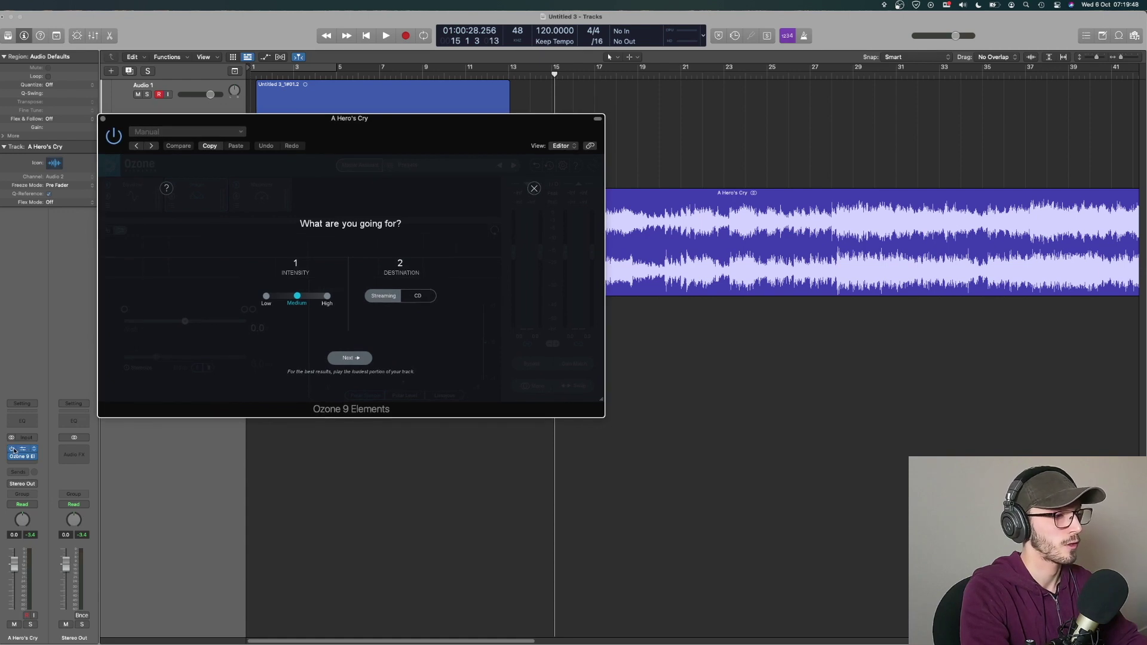
{"action": "left_click", "coordinate": [13, 449]}
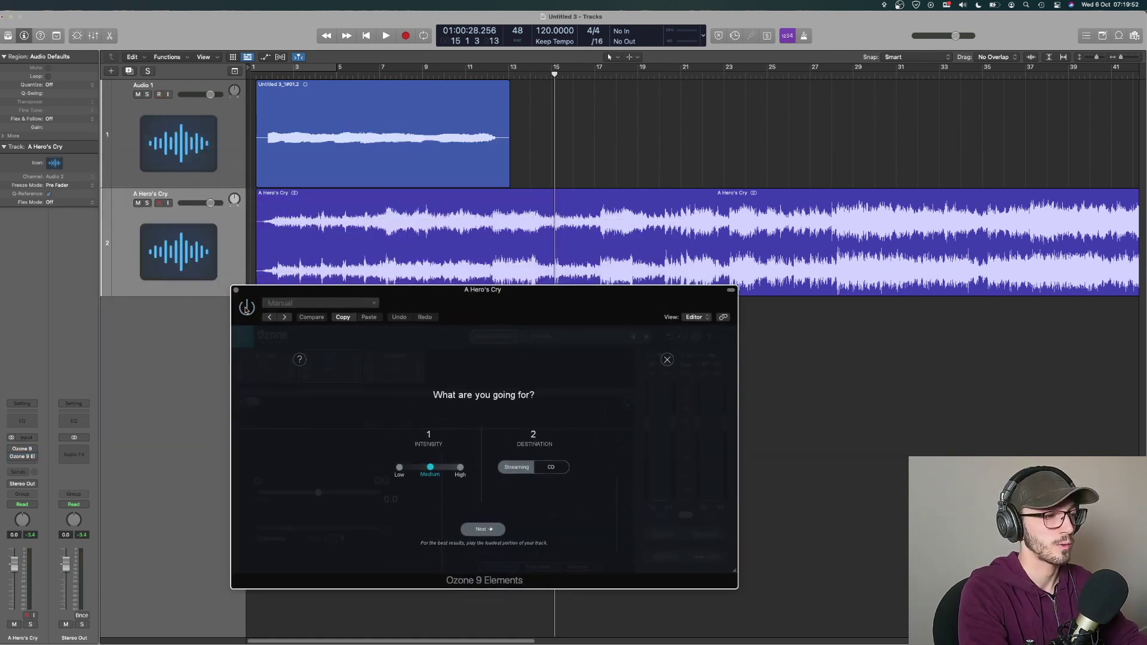
Play the A Hero's Cry track from its beginning without Ozone processing, then stop playback.
{"action": "left_click", "coordinate": [273, 72]}
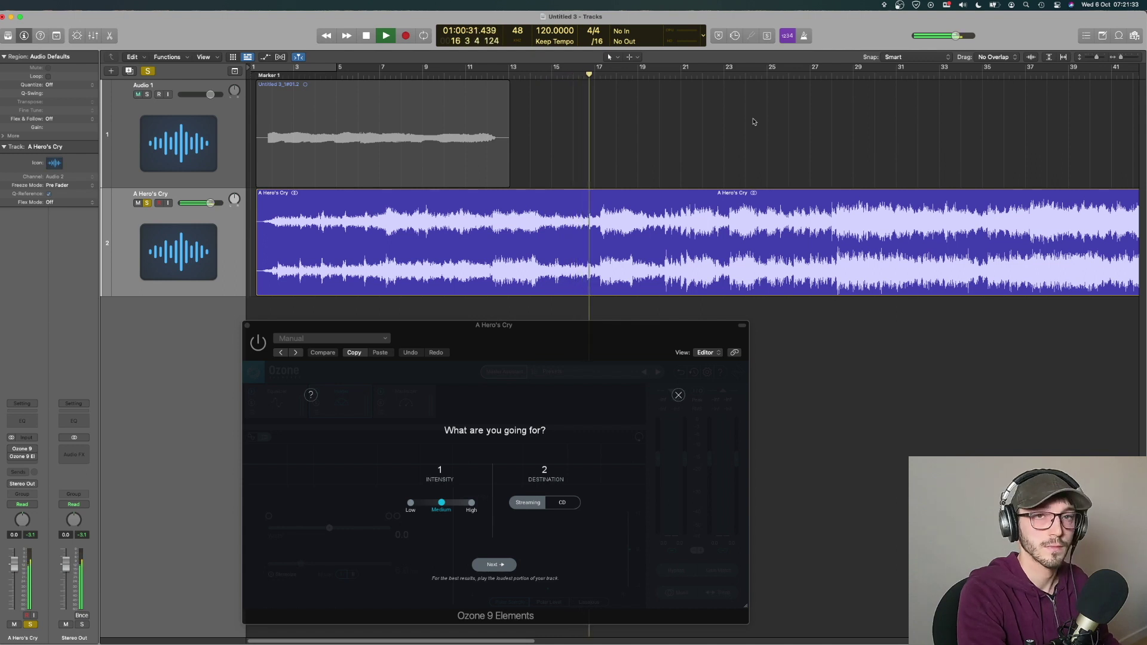
{"action": "key", "text": "space"}
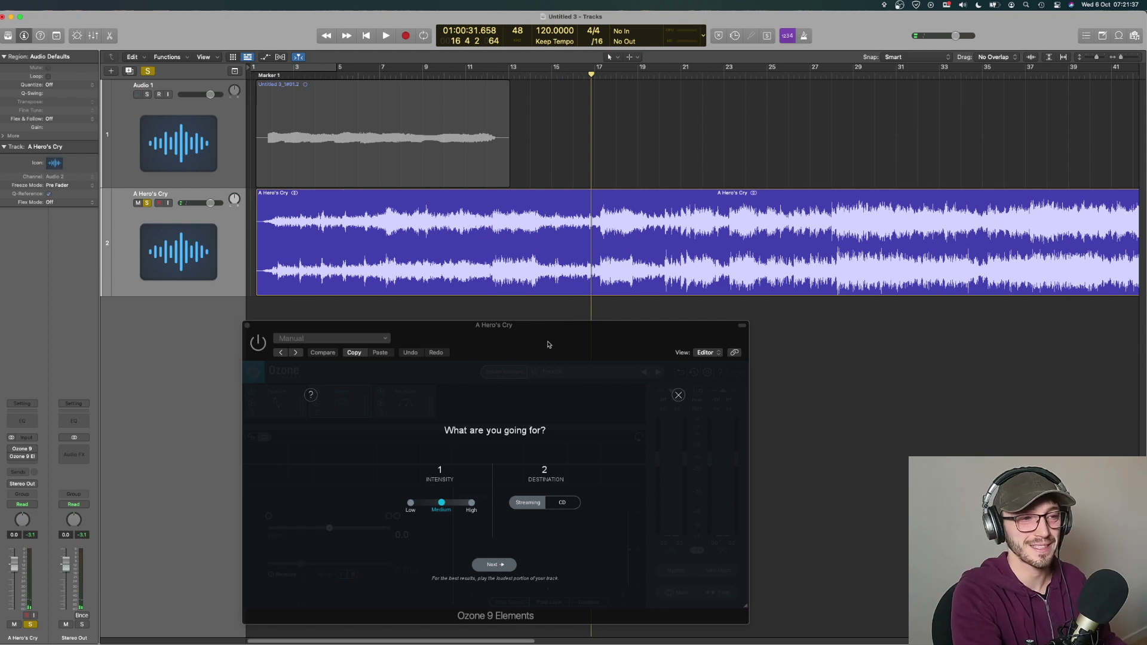
{"action": "left_click_drag", "start_coordinate": [531, 321], "coordinate": [577, 274]}
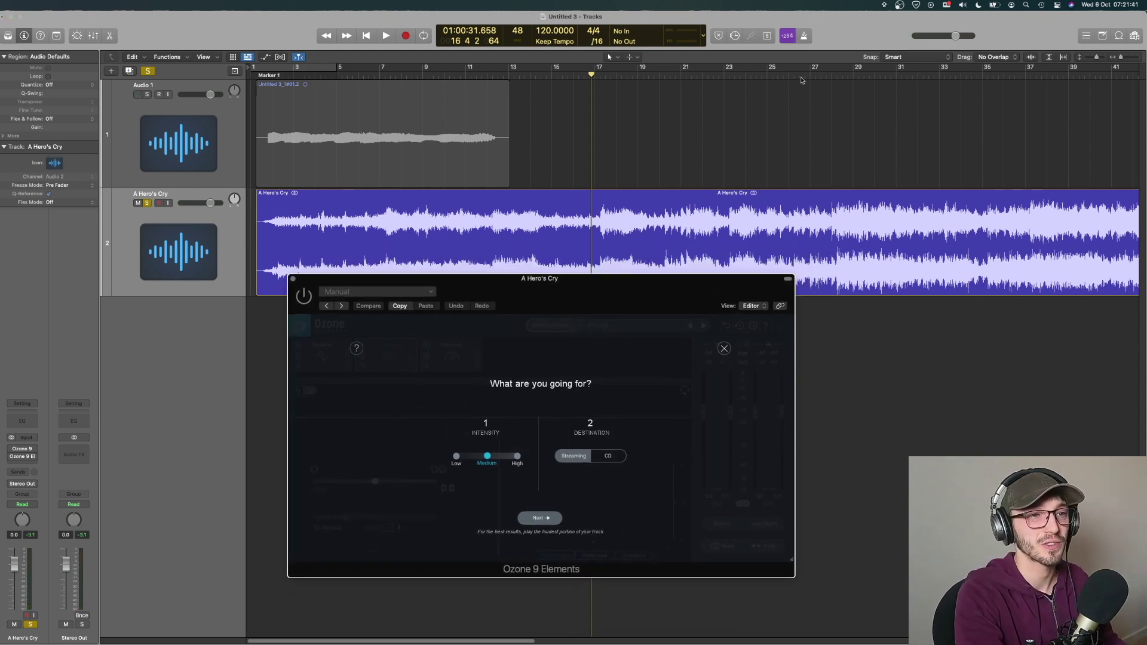
Place the playhead at bar 28, where the loud section of A Hero's Cry begins.
{"action": "left_click", "coordinate": [803, 76]}
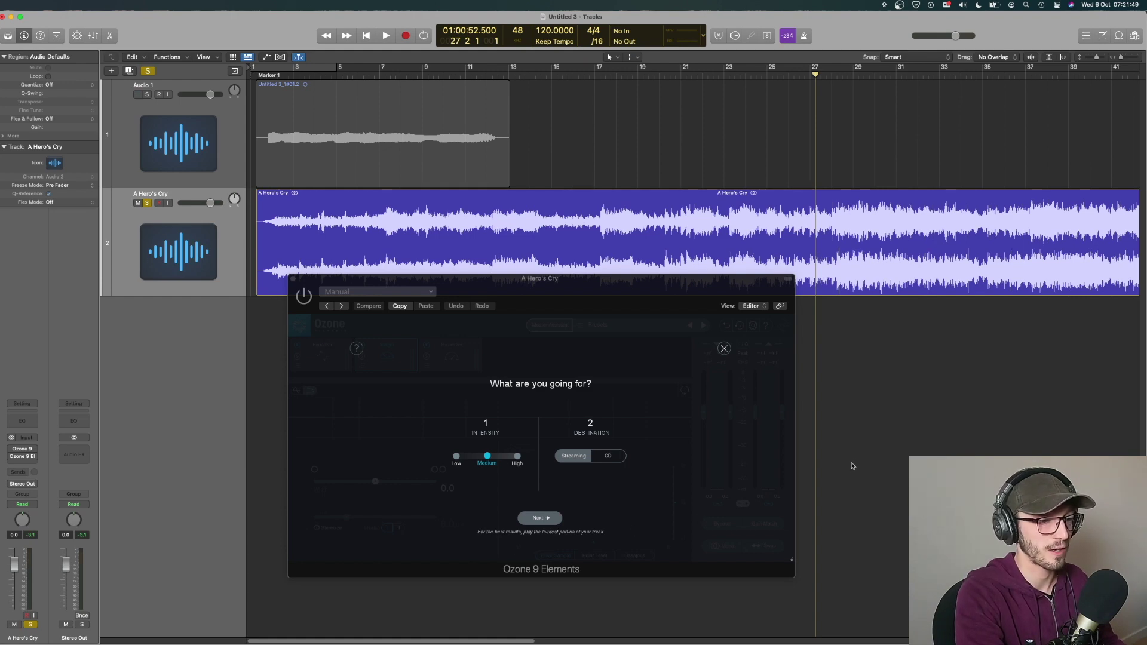
{"action": "scroll", "coordinate": [853, 466], "scroll_direction": "right", "scroll_amount": 5}
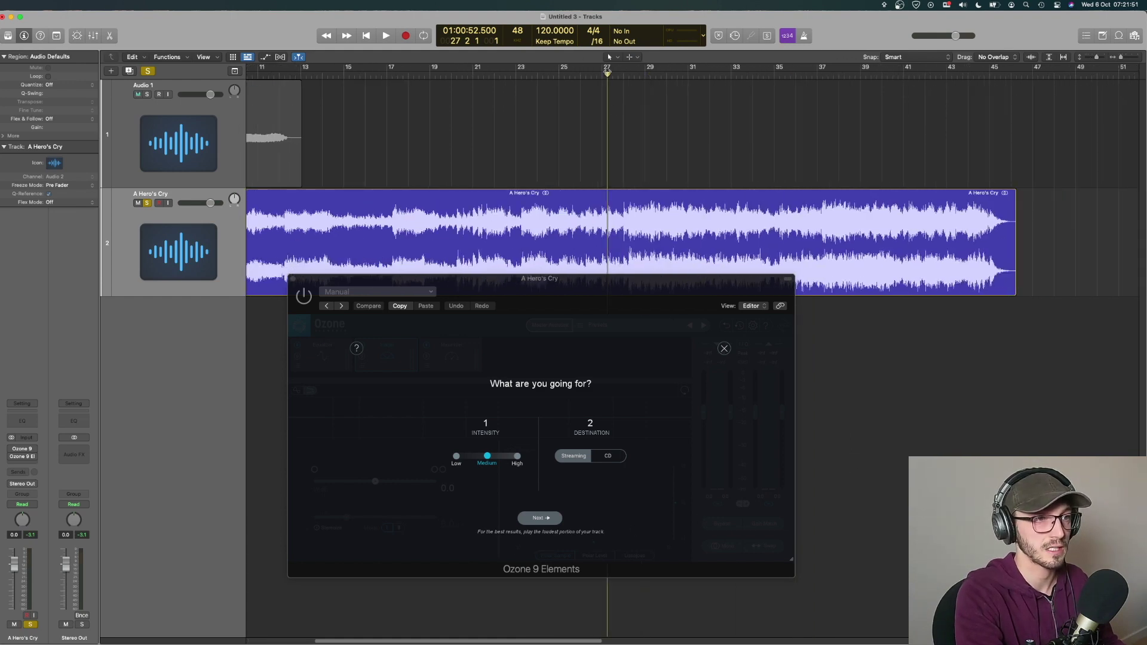
{"action": "left_click_drag", "start_coordinate": [607, 73], "coordinate": [621, 73]}
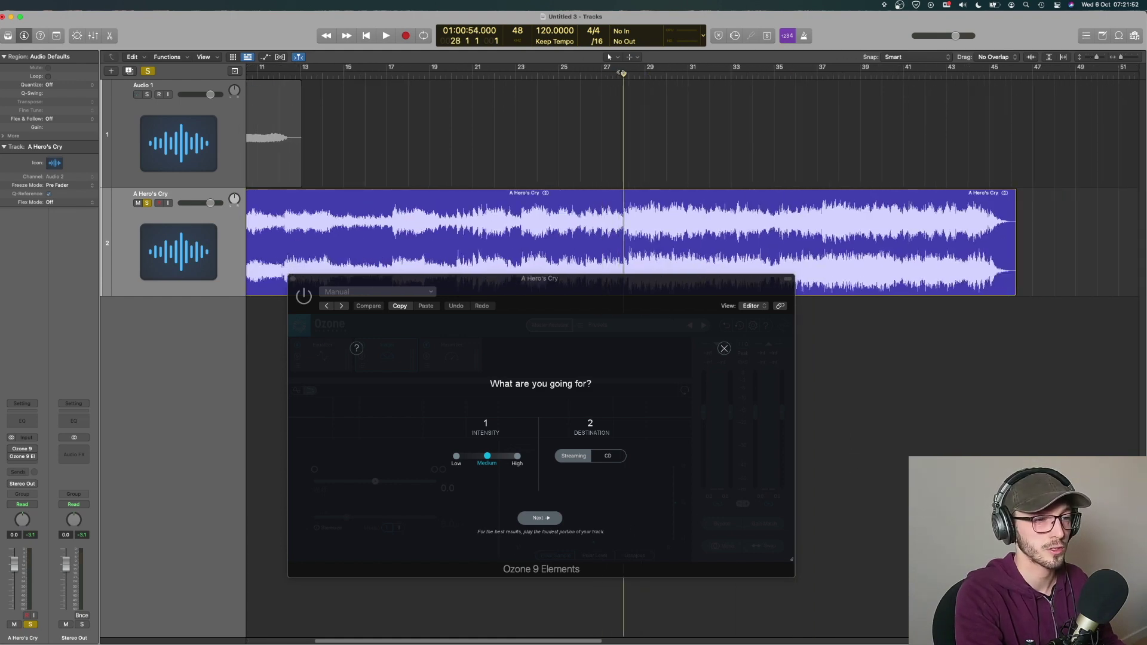
Restart the Ozone 9 Elements Master Assistant, analyze the track with Medium intensity and Streaming destination, and accept the suggested settings.
{"action": "left_click", "coordinate": [724, 347]}
{"action": "left_click", "coordinate": [550, 325]}
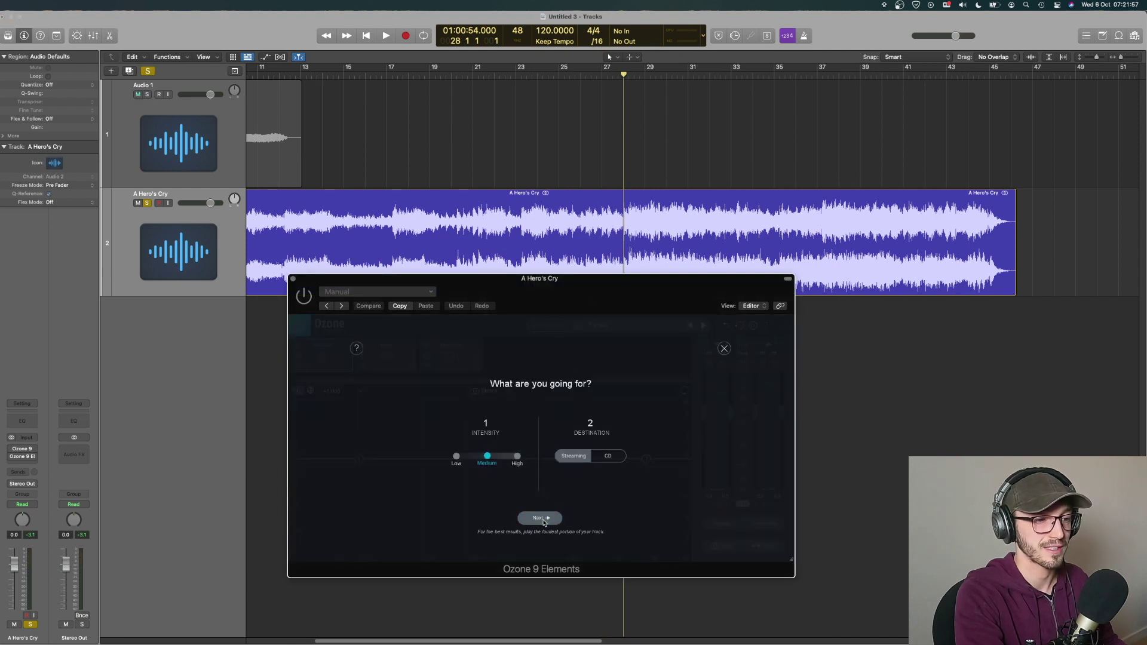
{"action": "left_click", "coordinate": [543, 518]}
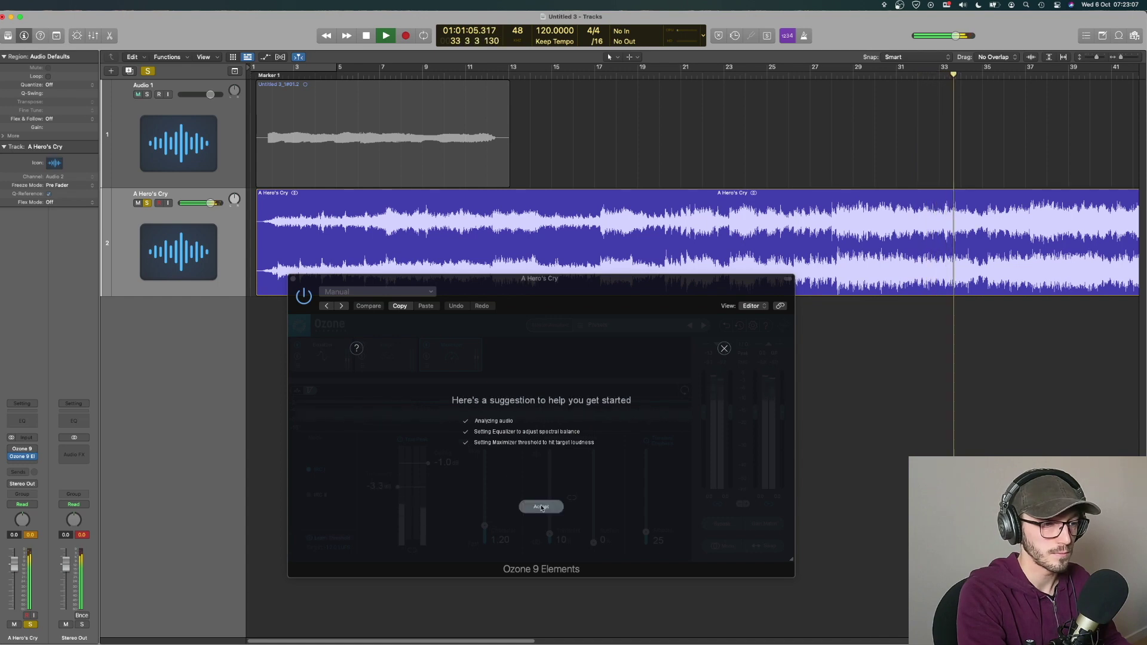
{"action": "left_click", "coordinate": [544, 506]}
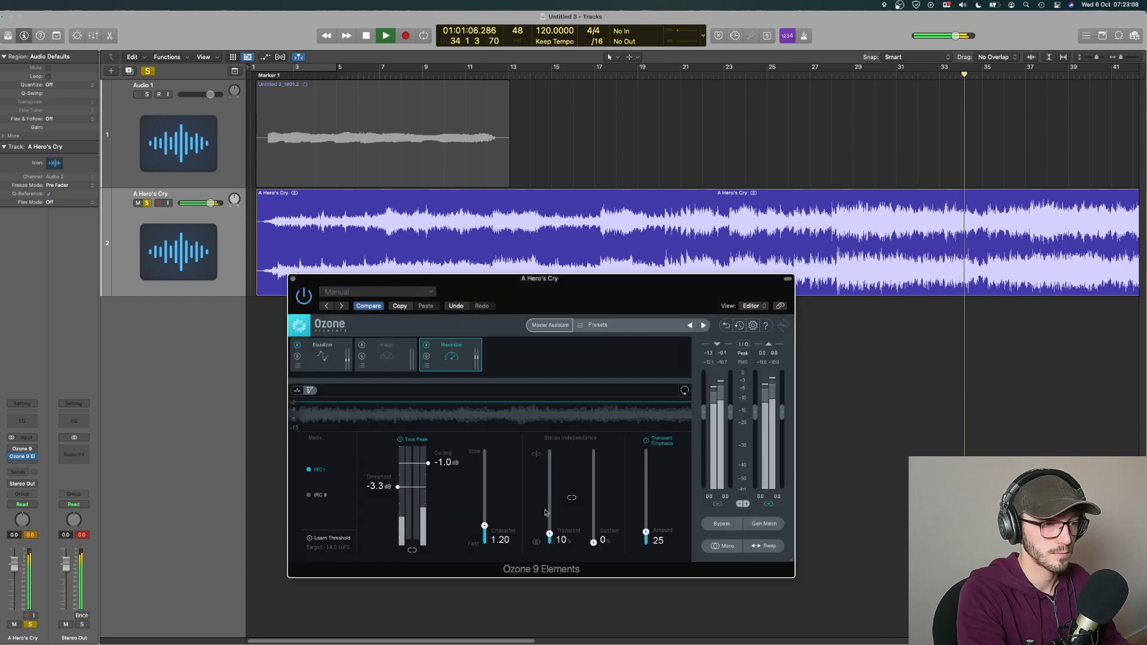
Inspect the Equalizer curve and the Maximizer settings produced by the Master Assistant.
{"action": "left_click", "coordinate": [323, 353]}
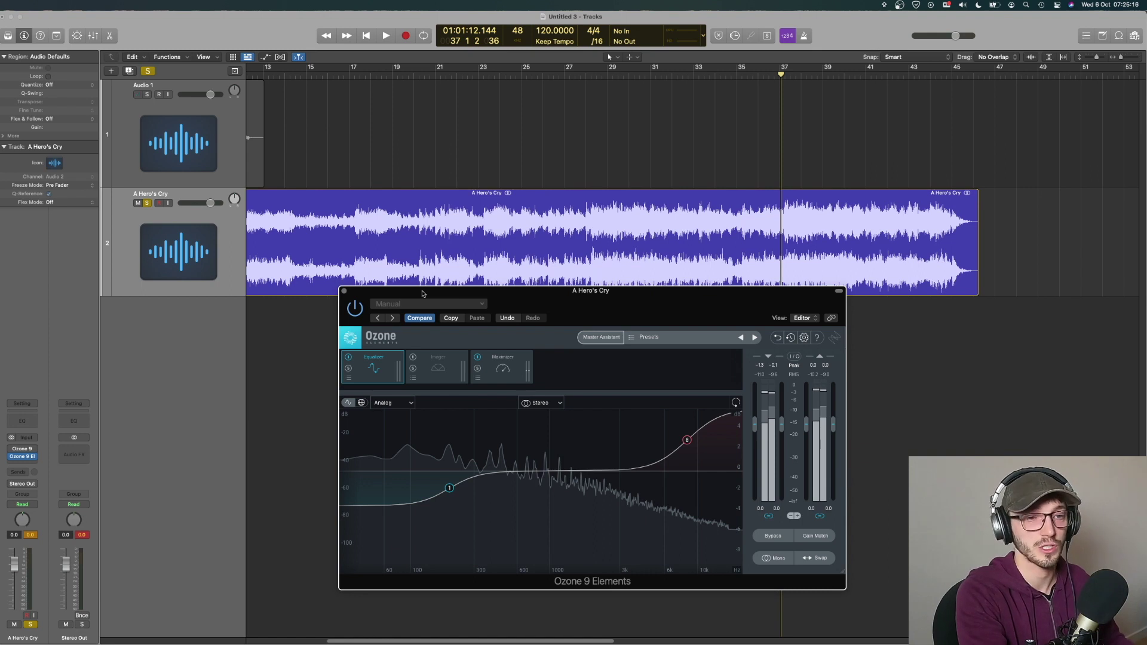
{"action": "left_click", "coordinate": [500, 382]}
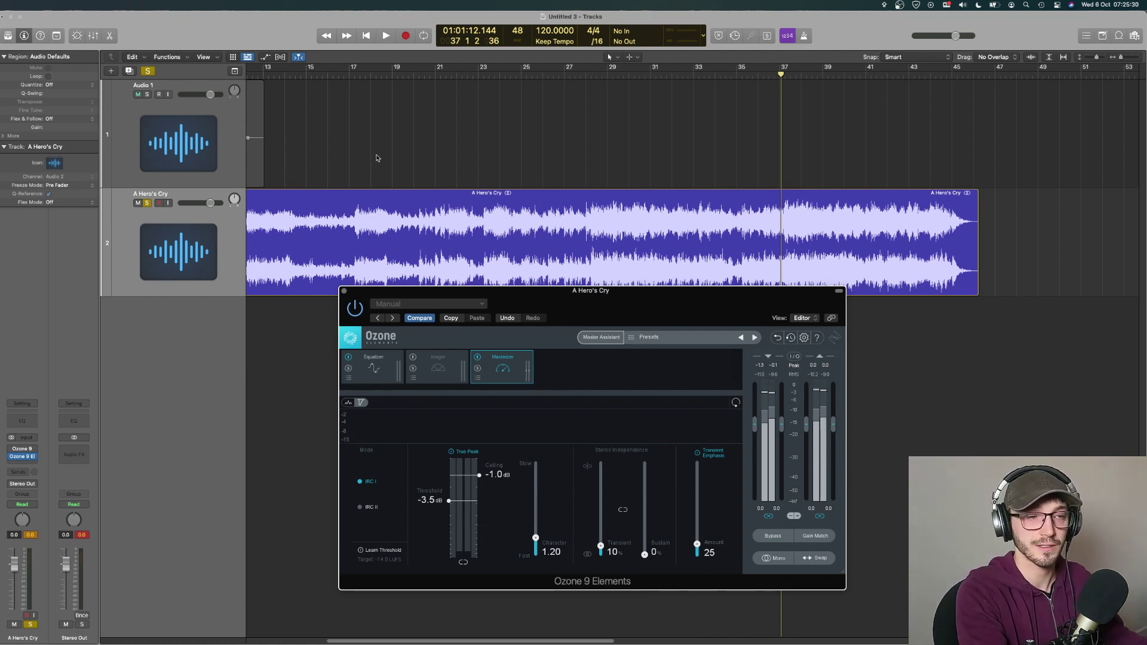
Play the track from near its start with the Equalizer shown, repeatedly toggling Ozone's bypass to compare processed and unprocessed sound.
{"action": "scroll", "coordinate": [390, 177], "scroll_direction": "left", "scroll_amount": 5}
{"action": "scroll", "coordinate": [390, 177], "scroll_direction": "left", "scroll_amount": 2}
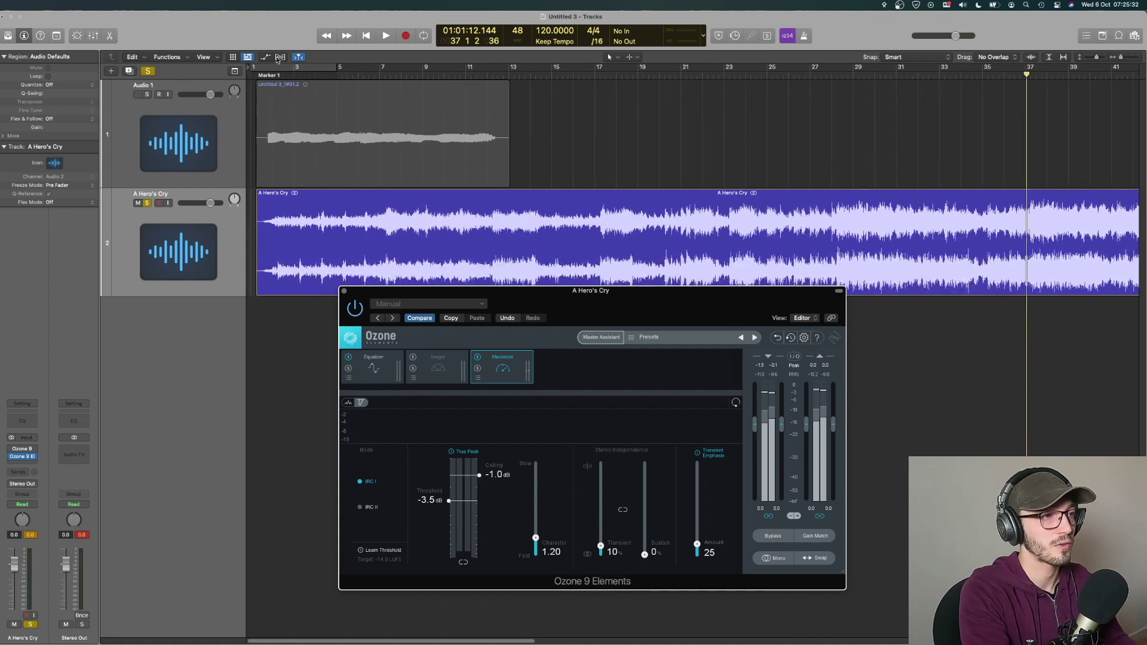
{"action": "left_click", "coordinate": [280, 76]}
{"action": "key", "text": "space"}
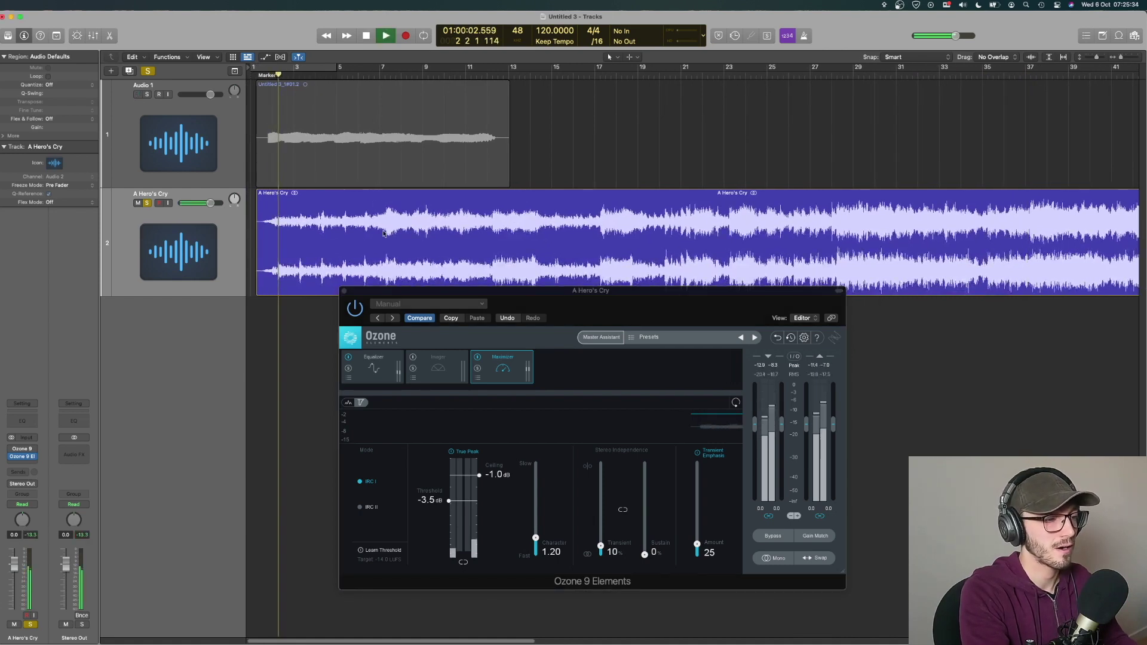
{"action": "left_click", "coordinate": [370, 370]}
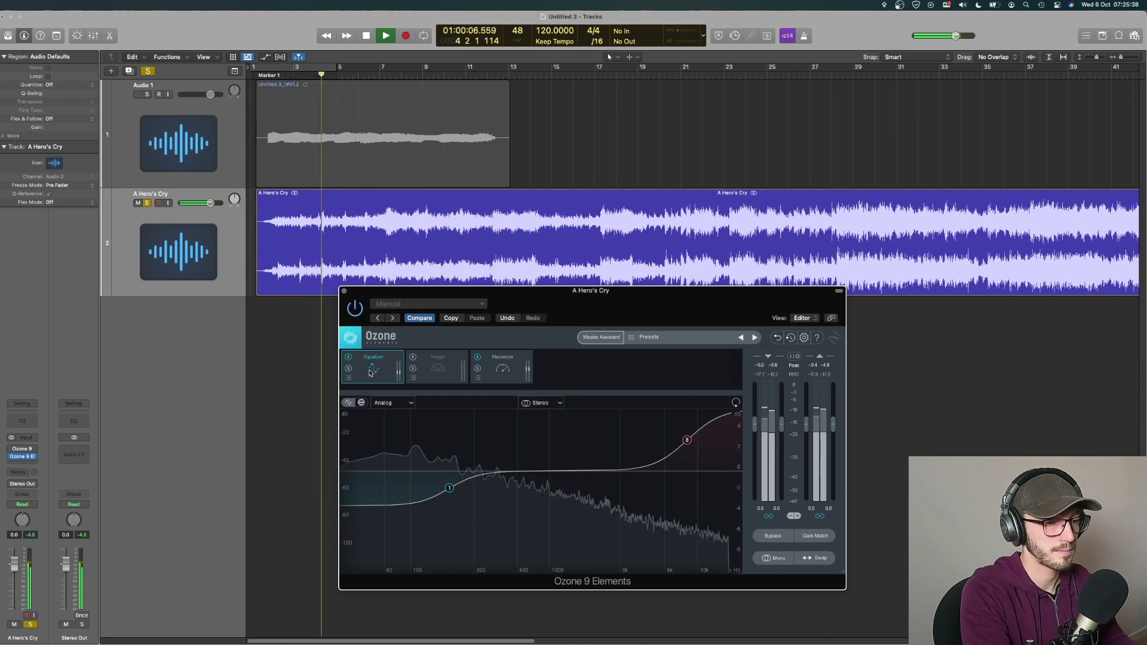
{"action": "left_click", "coordinate": [772, 537]}
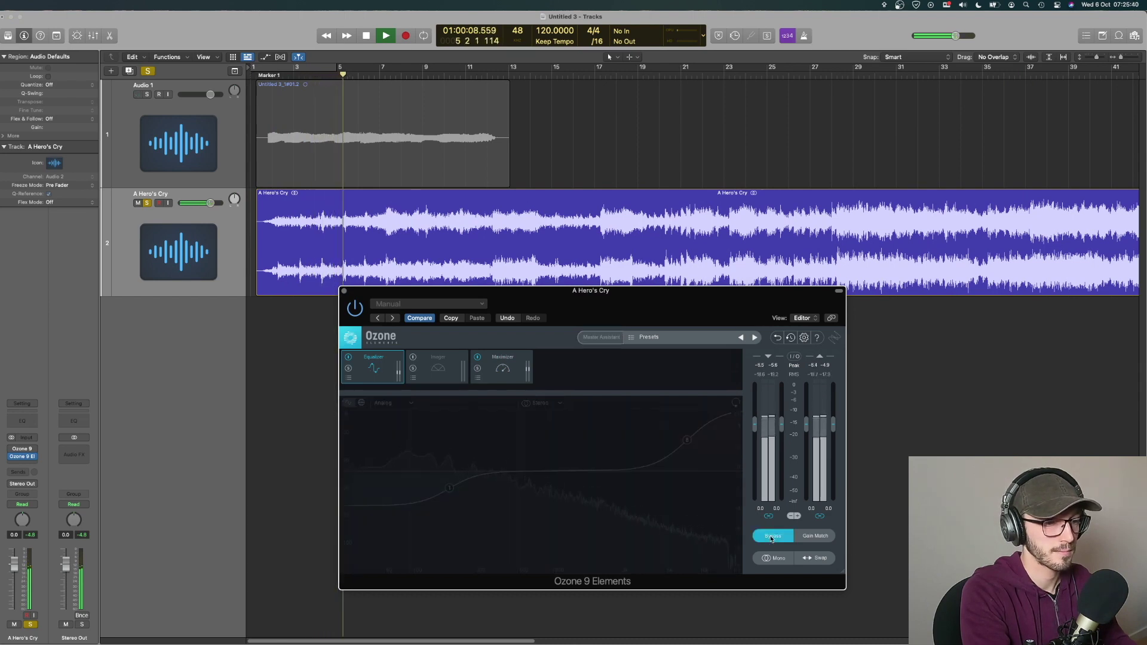
{"action": "left_click", "coordinate": [772, 537]}
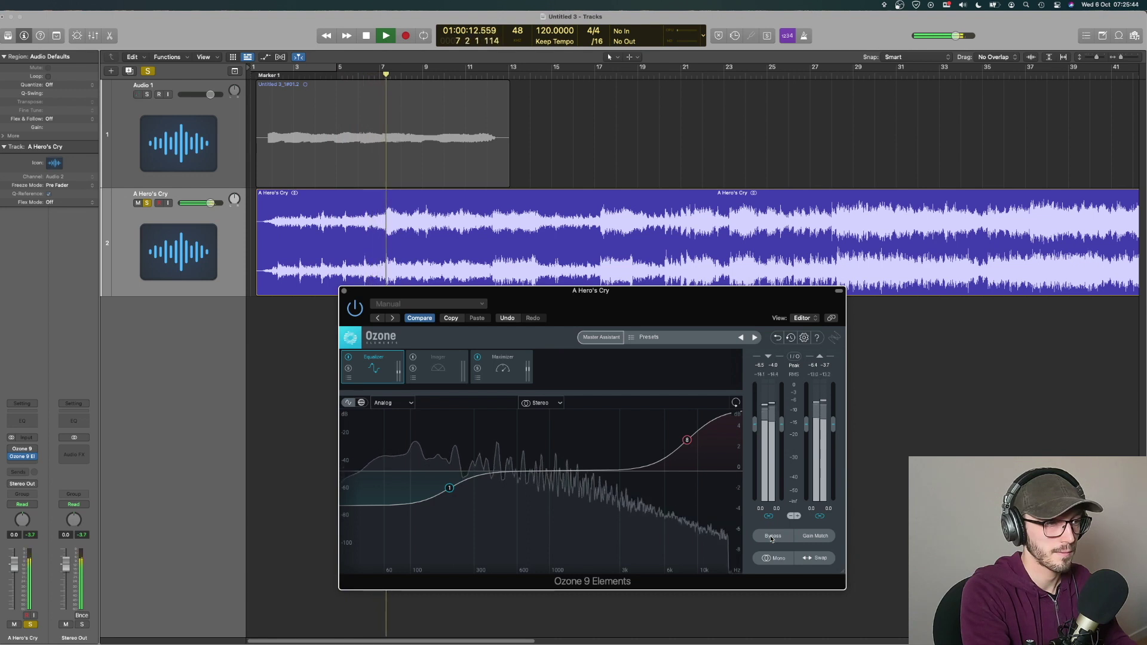
{"action": "left_click", "coordinate": [771, 537]}
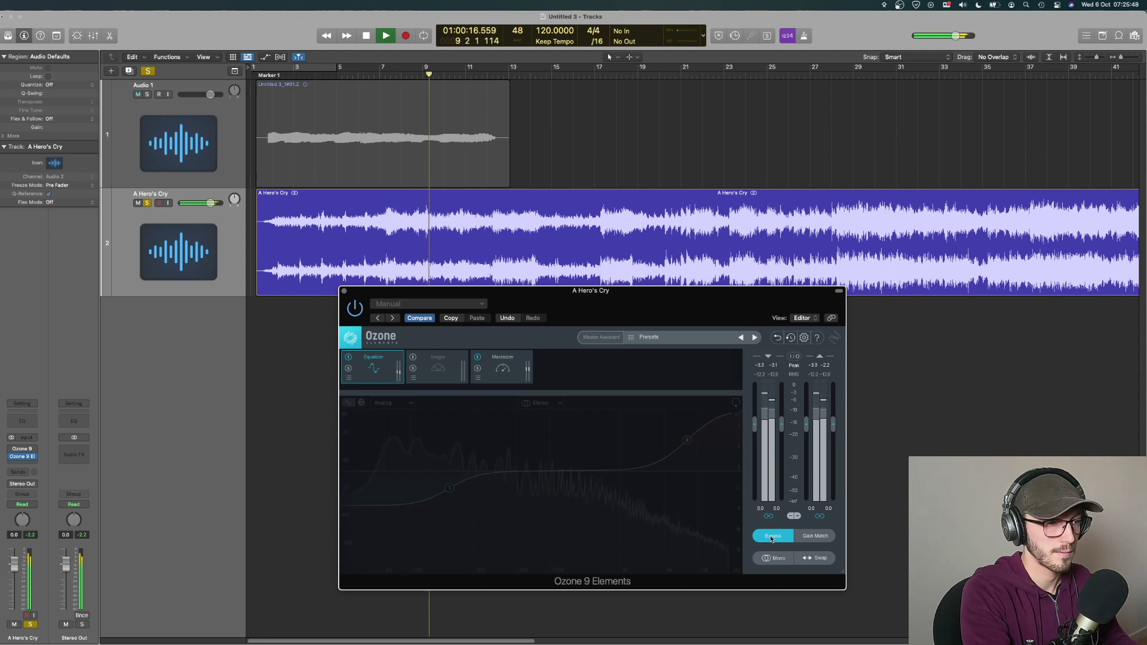
{"action": "left_click", "coordinate": [771, 537]}
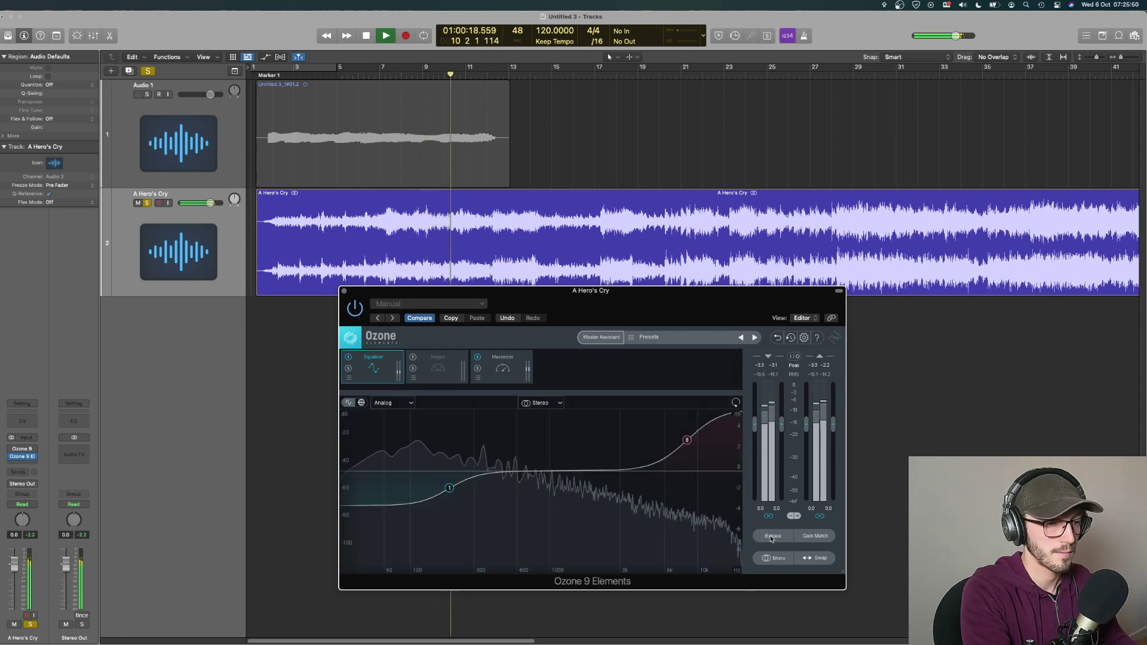
{"action": "left_click", "coordinate": [771, 537]}
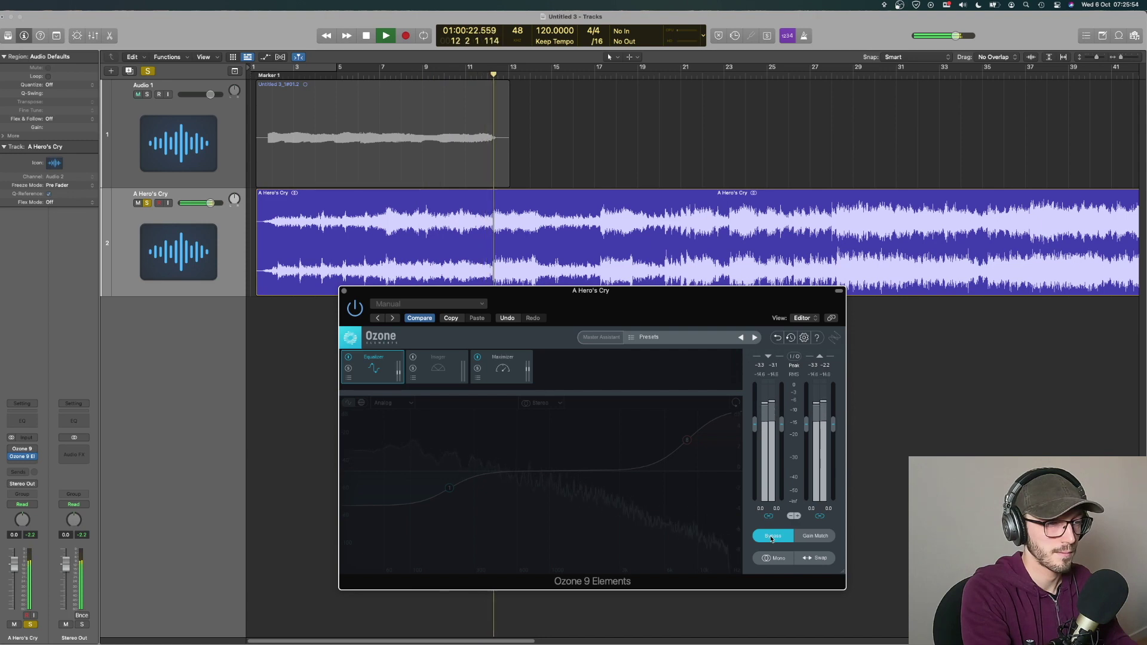
{"action": "left_click", "coordinate": [771, 538]}
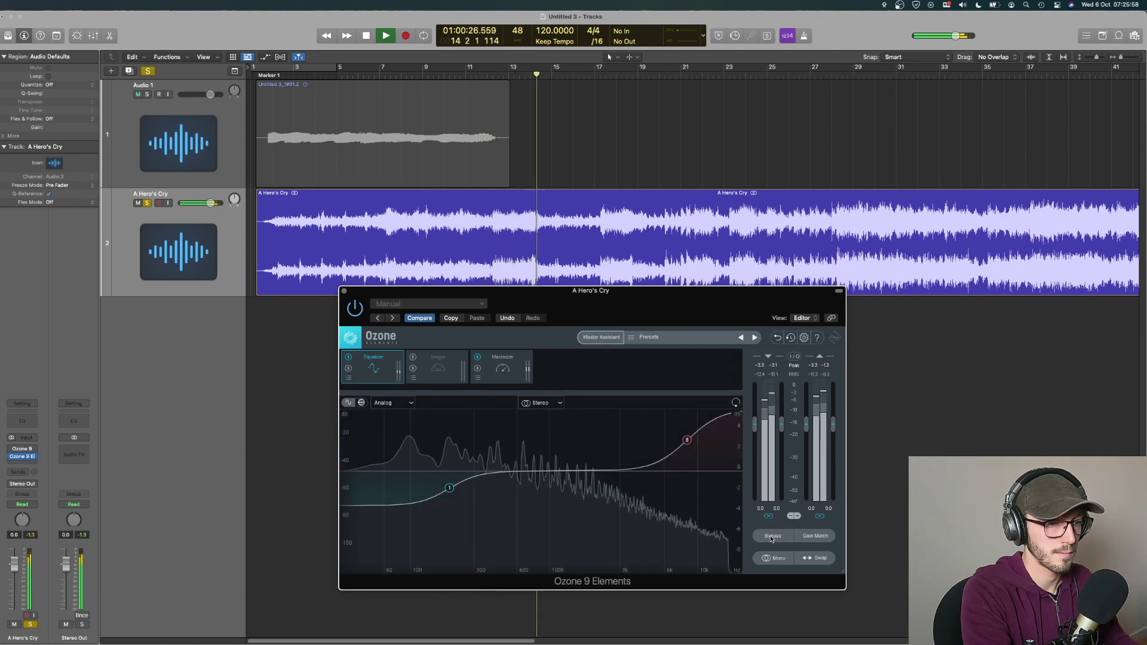
{"action": "left_click", "coordinate": [771, 537]}
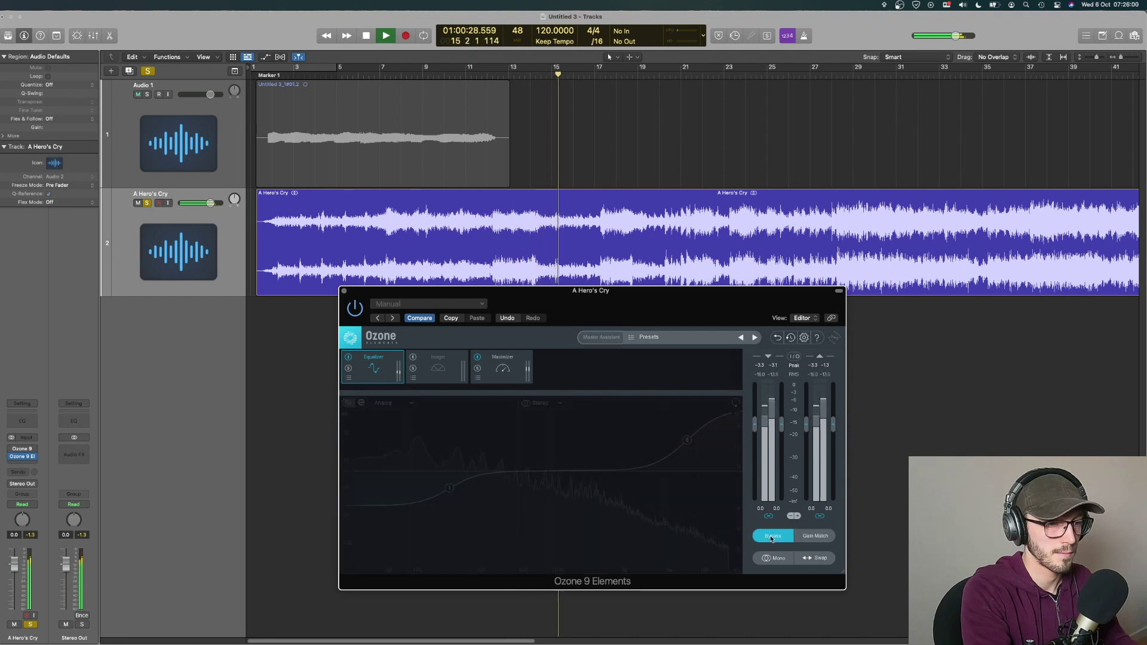
{"action": "left_click", "coordinate": [771, 537]}
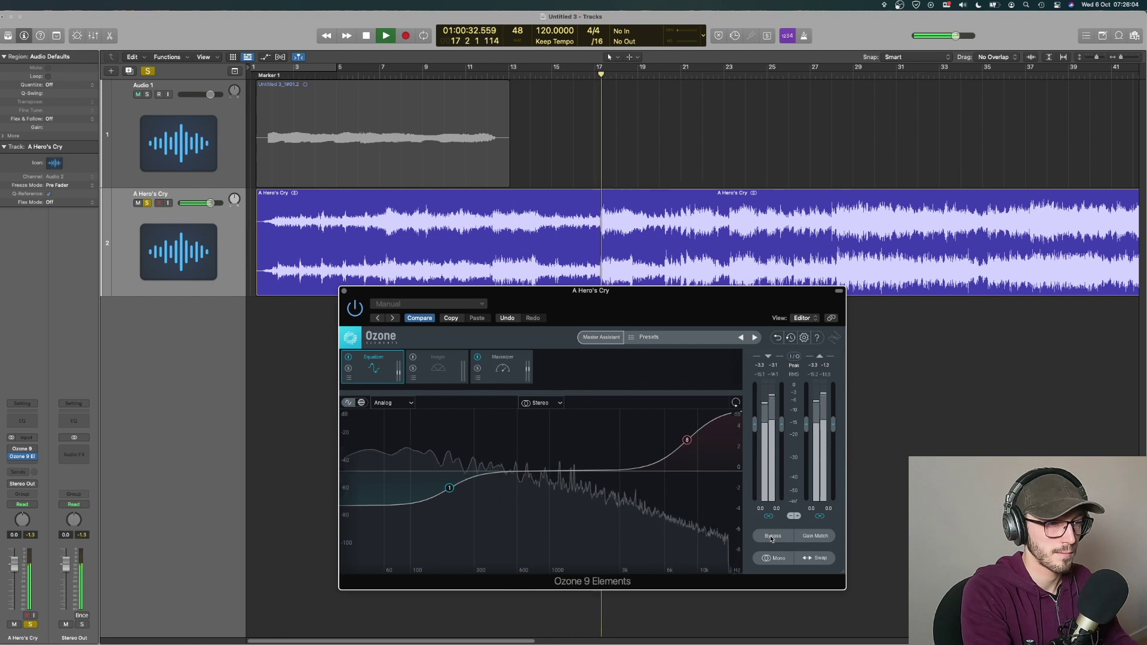
{"action": "left_click", "coordinate": [772, 537]}
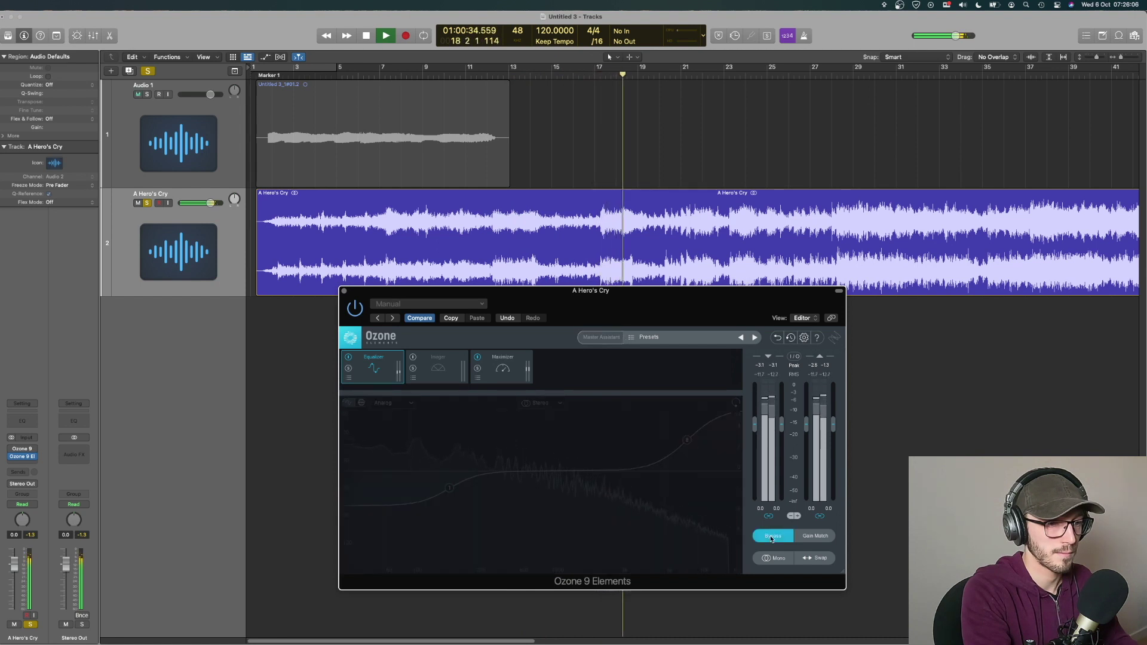
{"action": "left_click", "coordinate": [772, 537]}
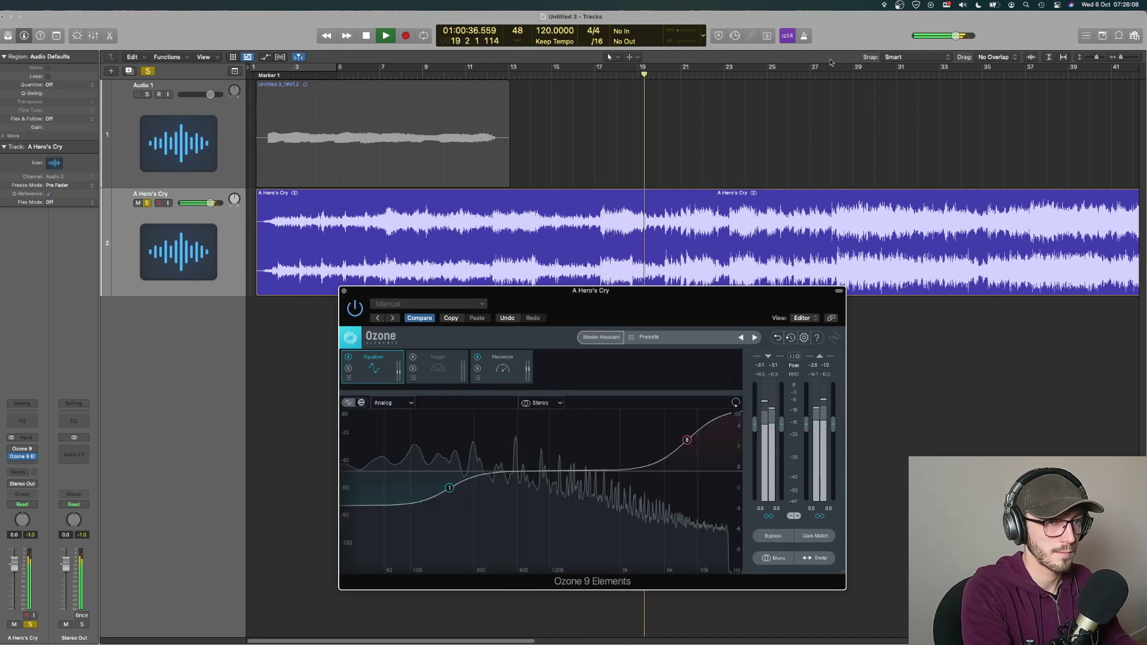
Jump playback to the loud section at bar 29, compare it with Ozone bypassed and active, and stop with bypass on.
{"action": "left_click", "coordinate": [855, 70]}
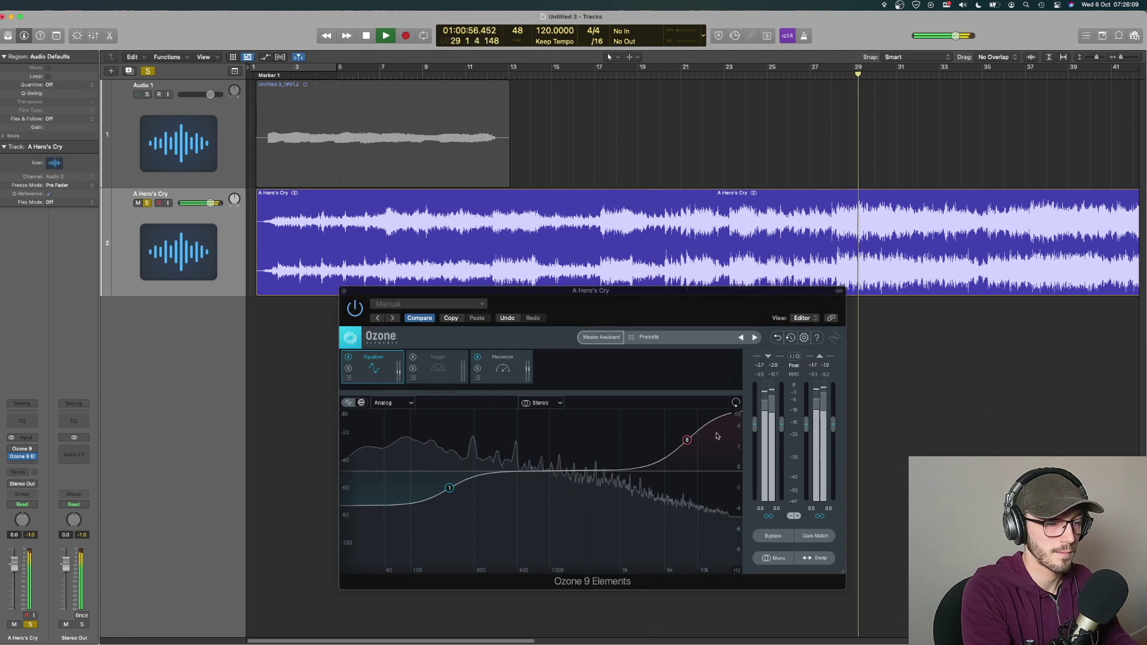
{"action": "left_click", "coordinate": [773, 536]}
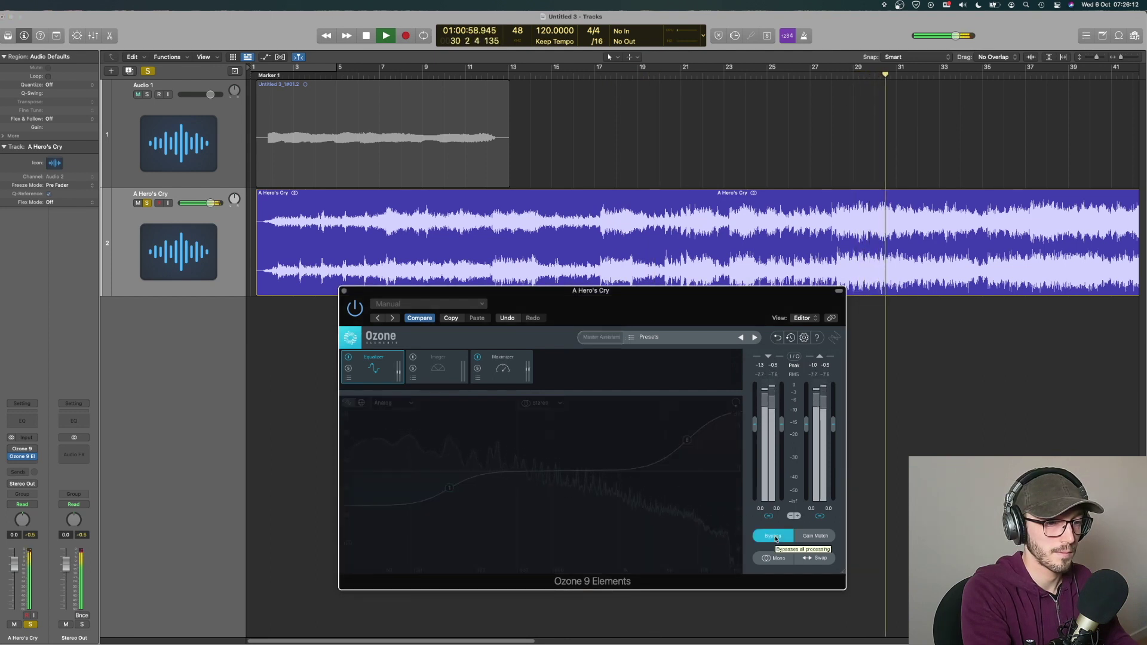
{"action": "left_click", "coordinate": [774, 537]}
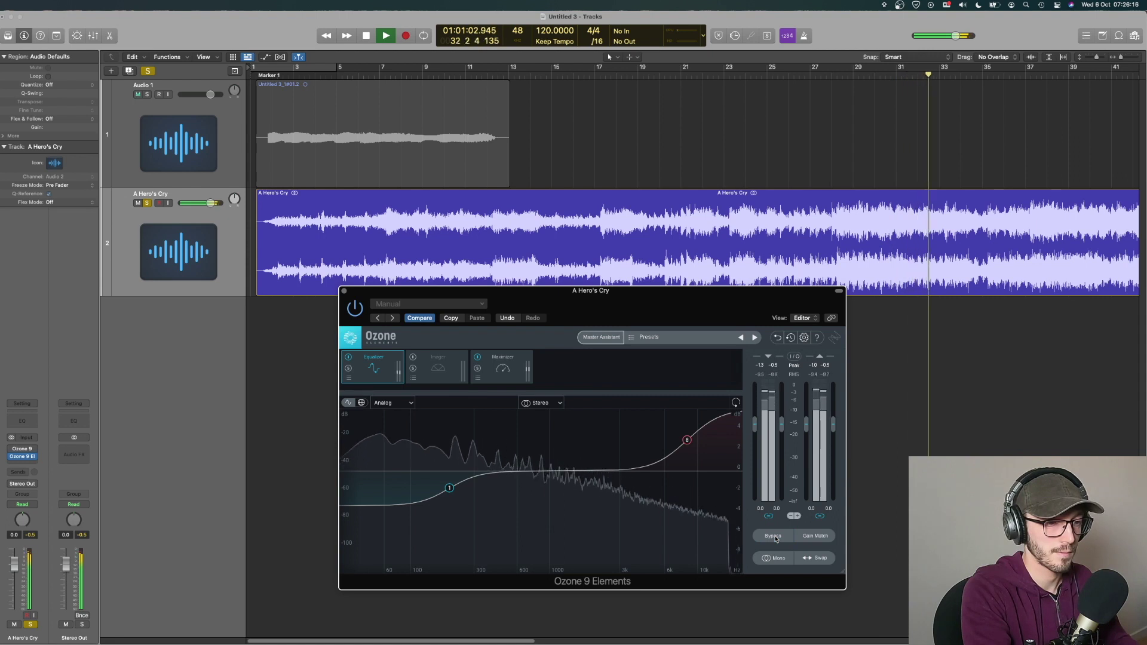
{"action": "left_click", "coordinate": [775, 537]}
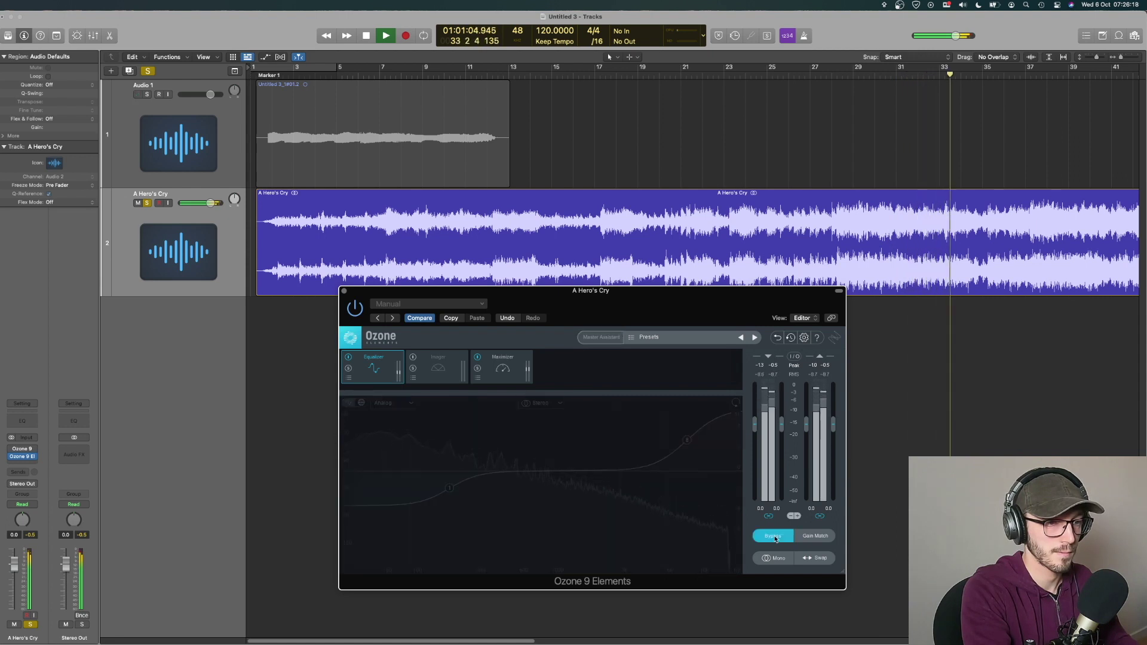
{"action": "key", "text": "space"}
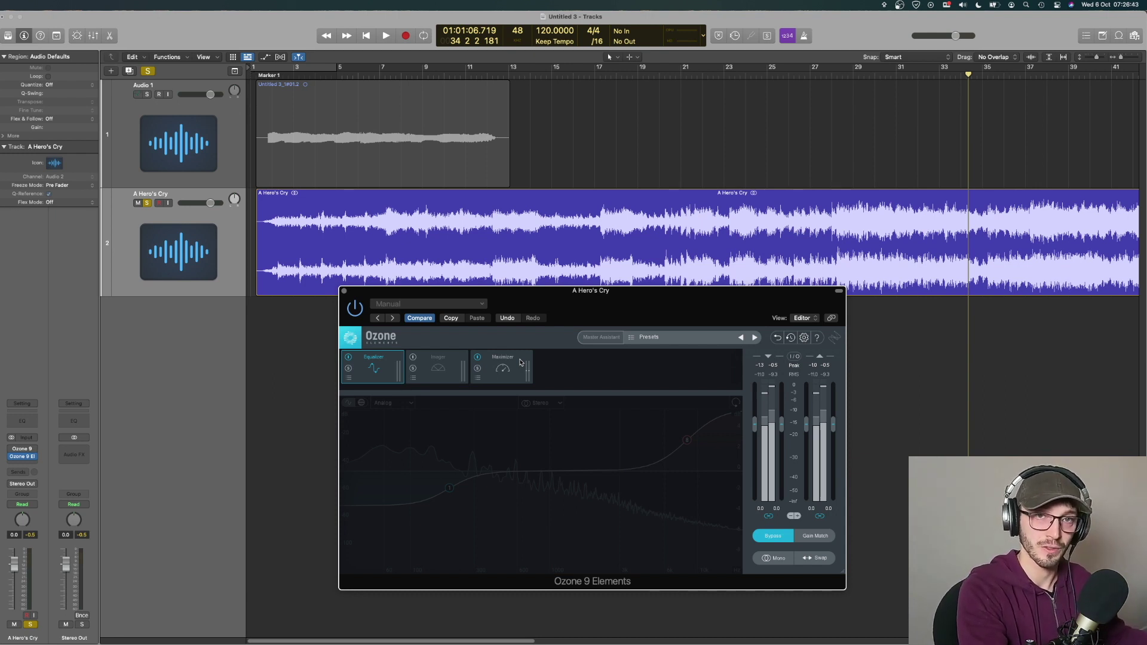
{"action": "left_click_drag", "start_coordinate": [536, 314], "coordinate": [554, 270]}
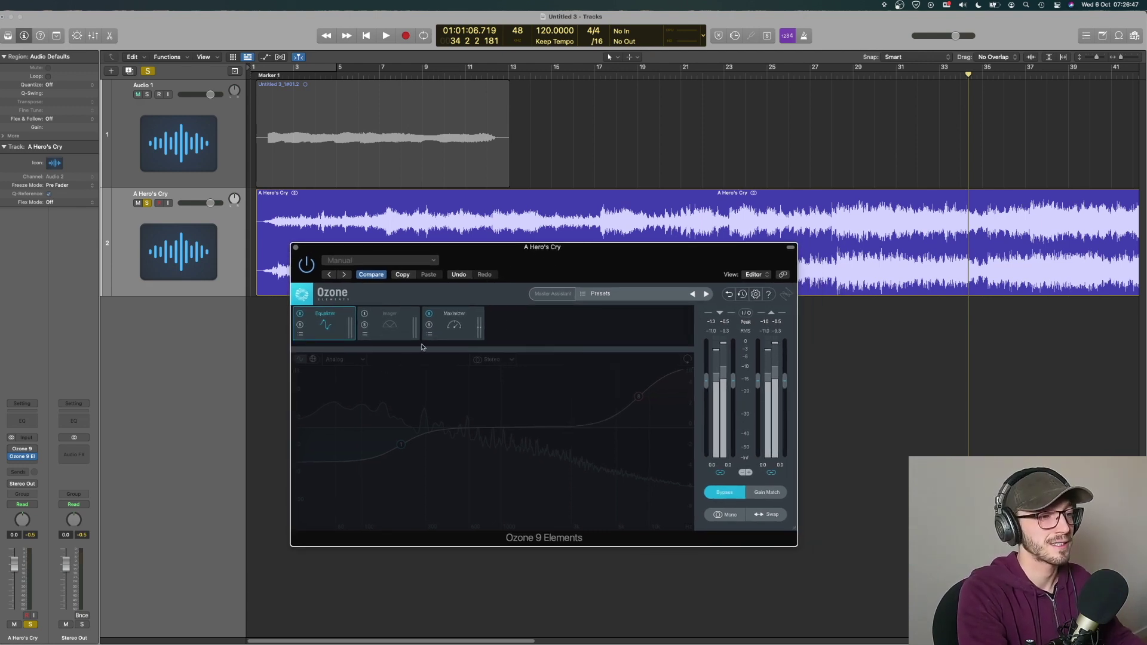
Switch Ozone's bypass off while viewing the Maximizer, and open the Imager module.
{"action": "left_click", "coordinate": [448, 339]}
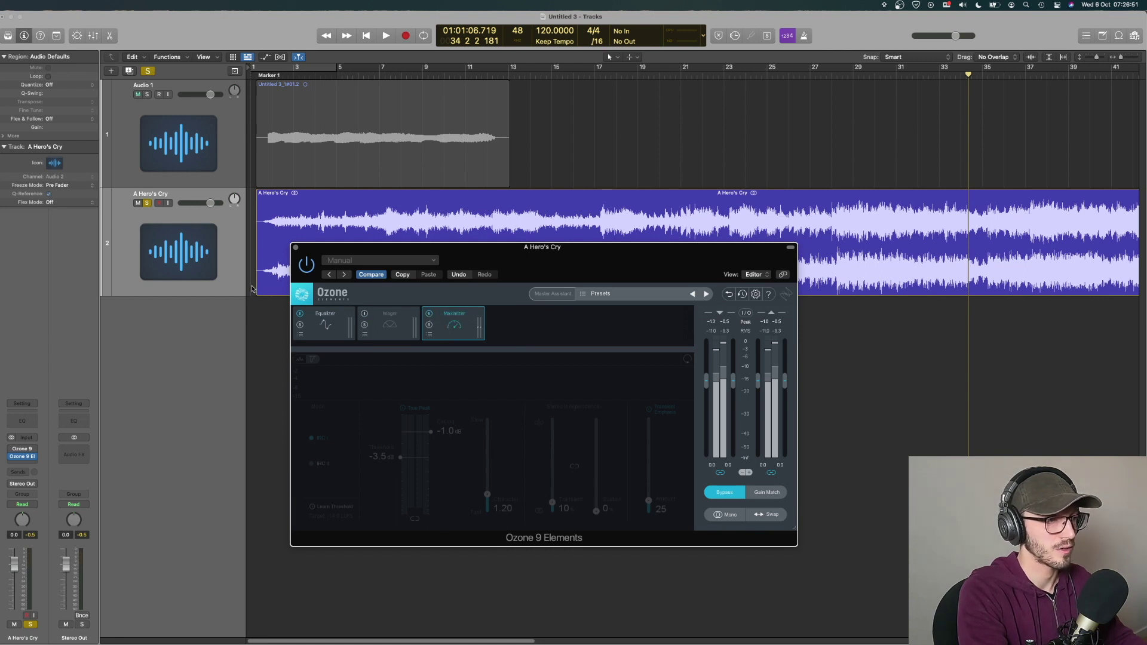
{"action": "left_click", "coordinate": [720, 493]}
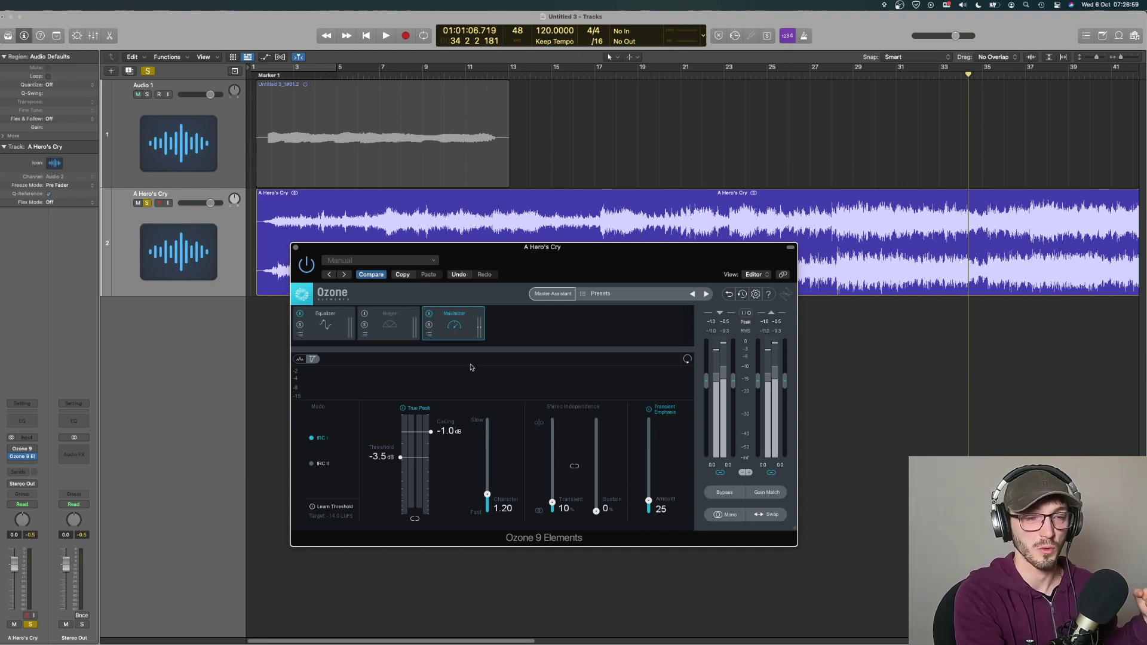
{"action": "left_click", "coordinate": [394, 322]}
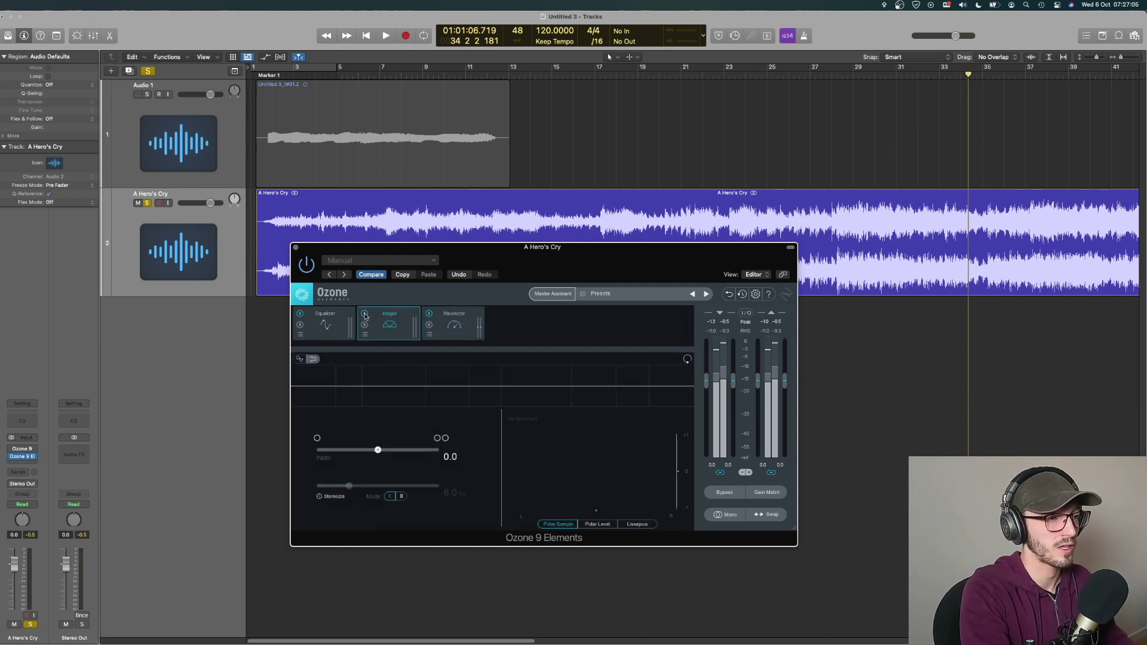
Play the track briefly from about bar 27 to watch its stereo image in the Imager's vectorscope.
{"action": "left_click", "coordinate": [820, 75]}
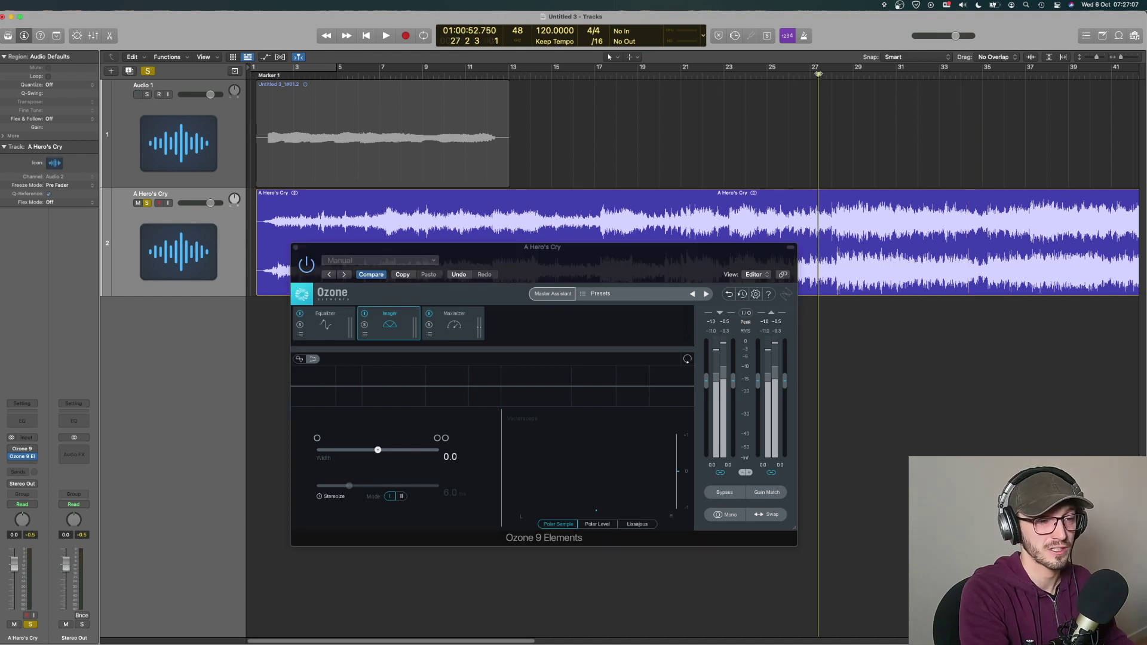
{"action": "key", "text": "space"}
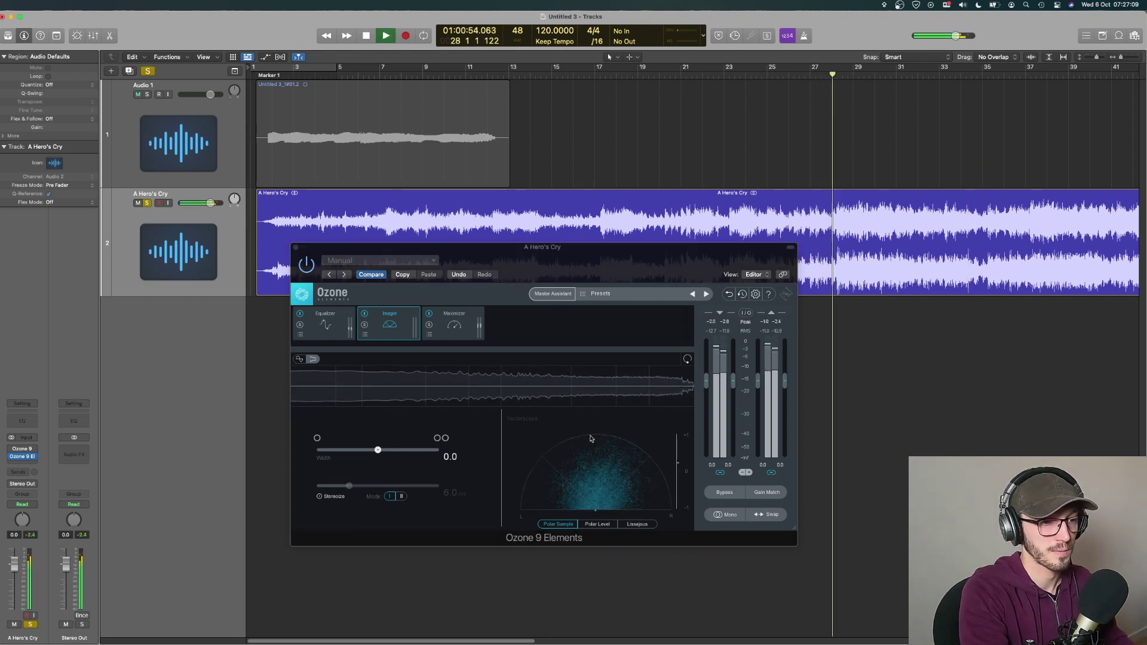
{"action": "key", "text": "space"}
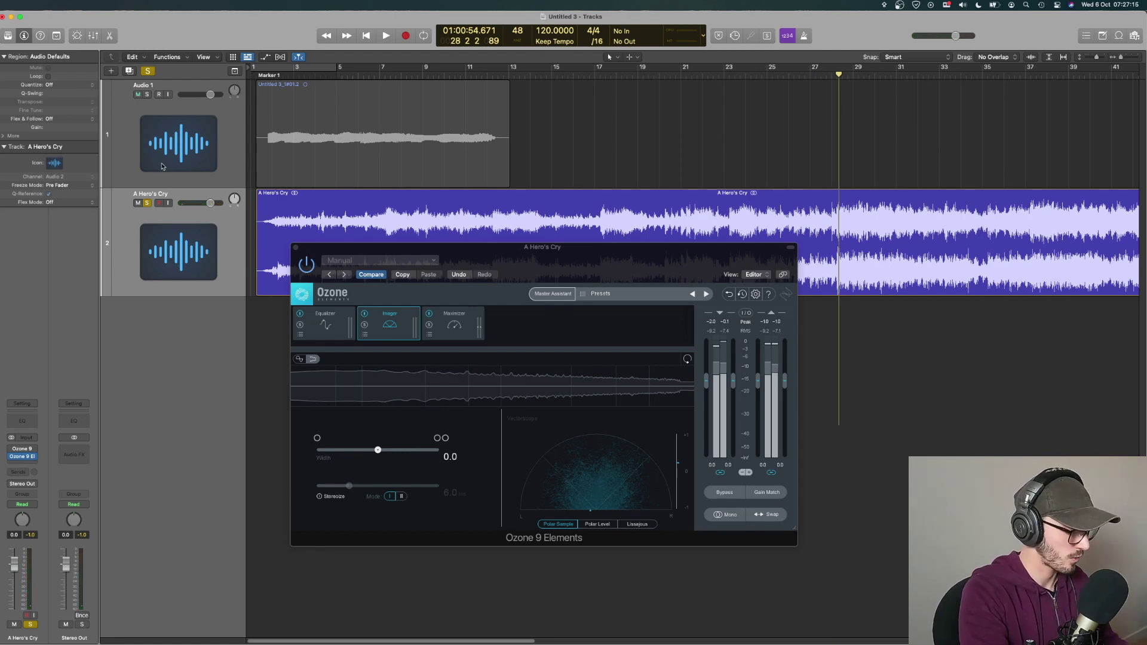
Show the mixer, solo Audio 1 with the Ozone 9 Elements insert on it, and bring its plug-in window into view.
{"action": "key", "text": "x"}
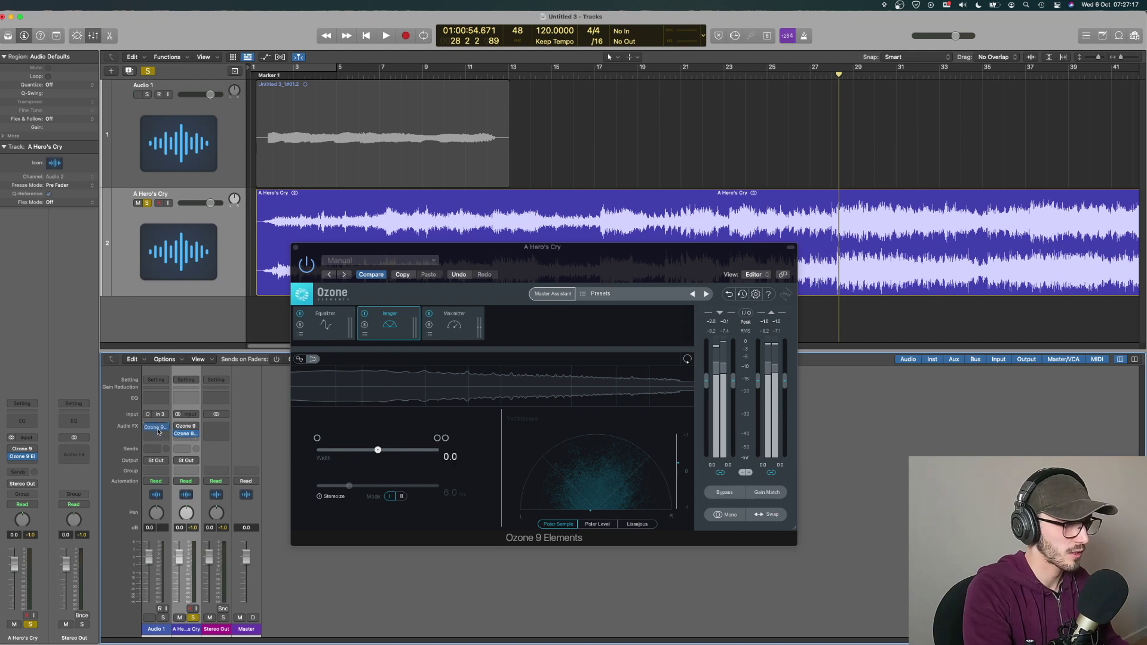
{"action": "left_click_drag", "start_coordinate": [158, 430], "coordinate": [159, 430]}
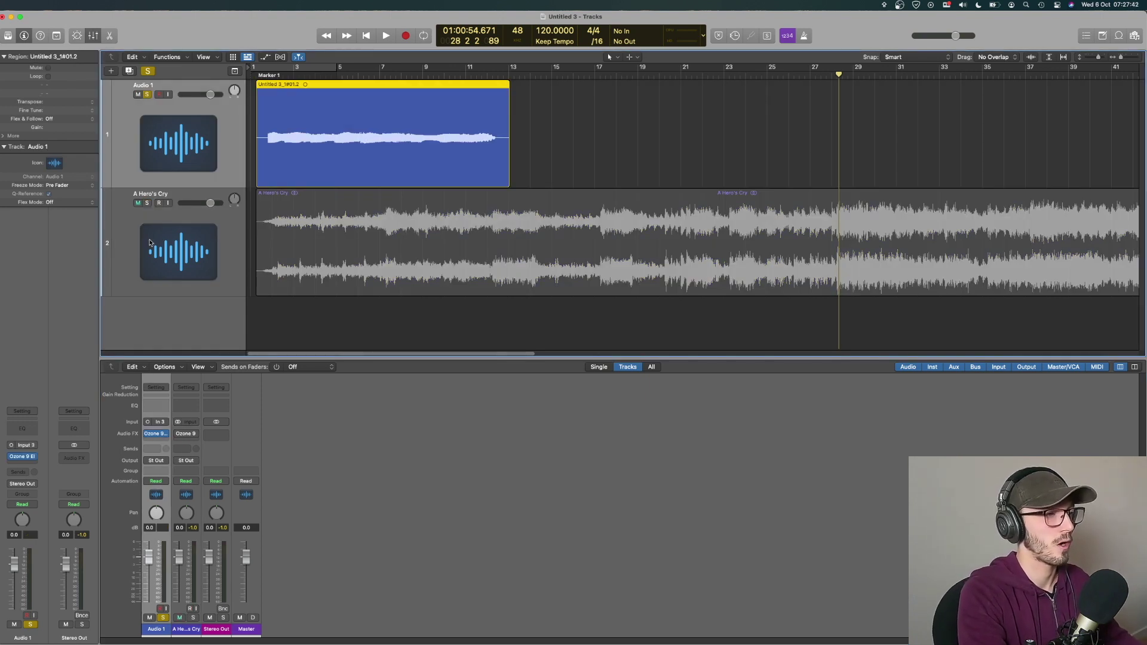
{"action": "left_click", "coordinate": [320, 75]}
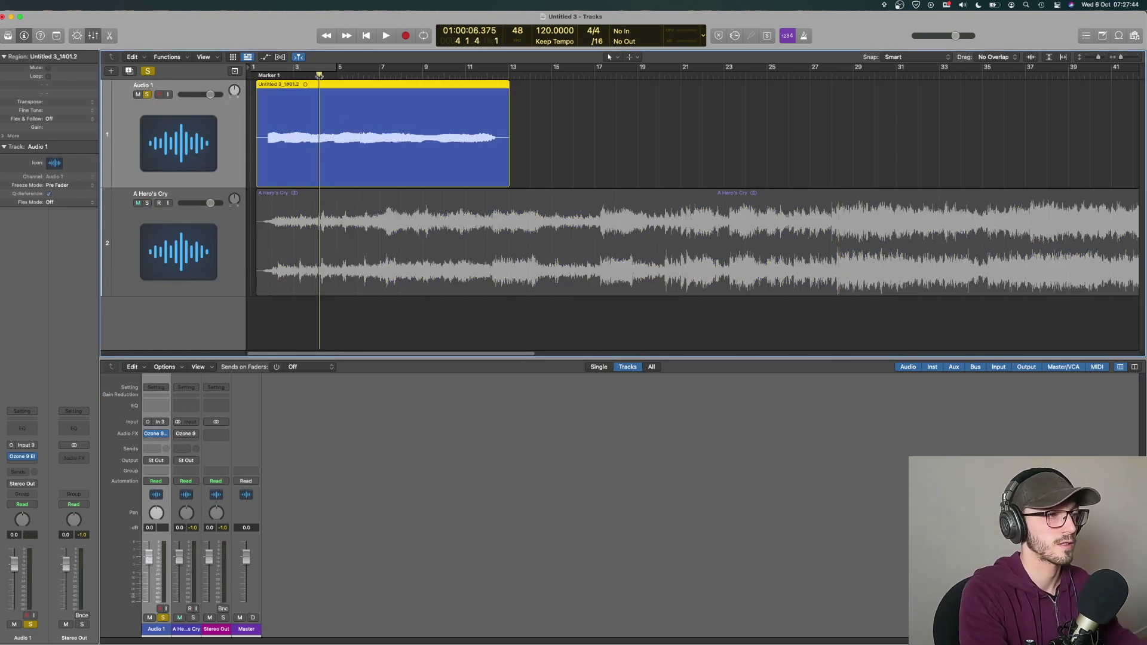
{"action": "left_click", "coordinate": [23, 458]}
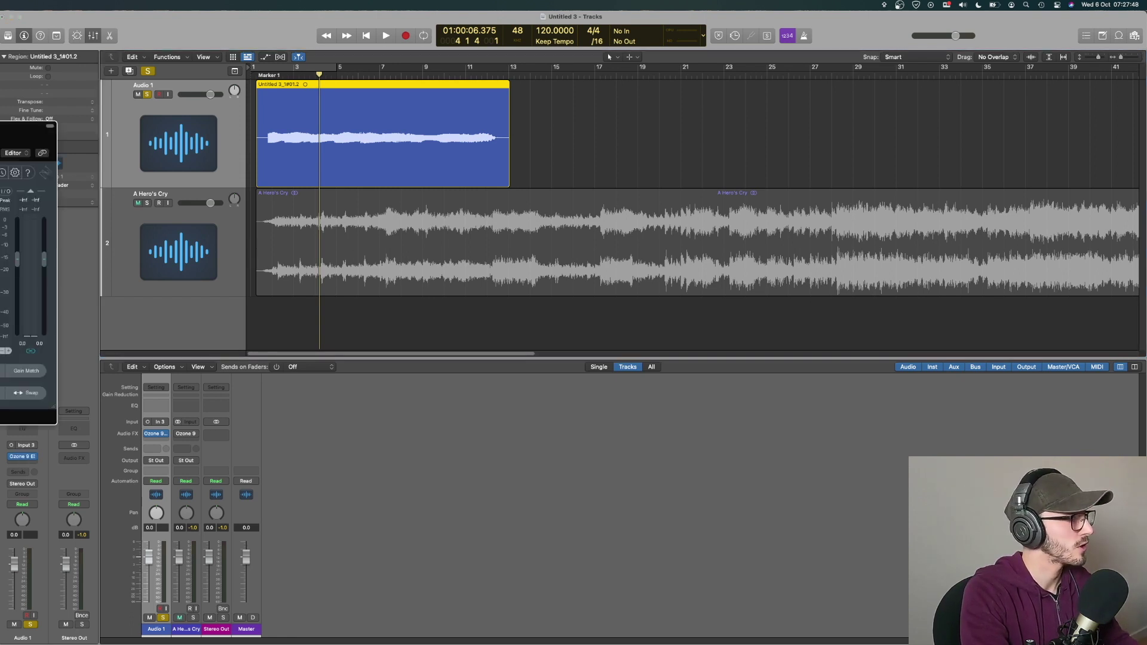
{"action": "left_click_drag", "start_coordinate": [0, 144], "coordinate": [448, 200]}
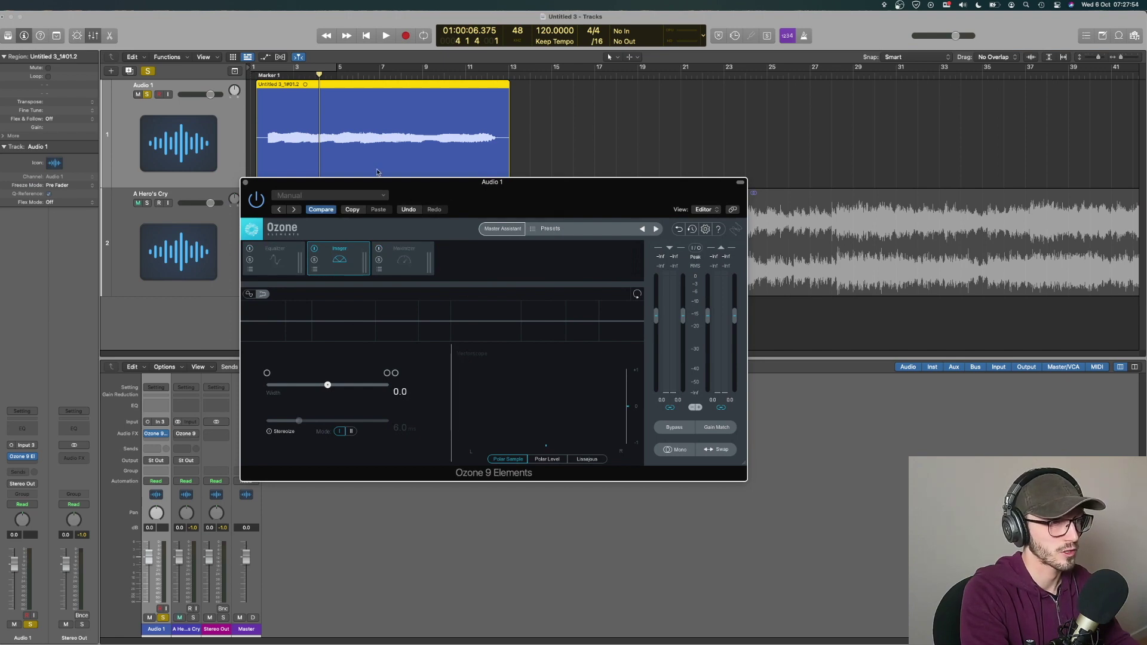
Play Audio 1 from near the start and compare the Polar Sample, Polar Level and Lissajous vectorscope views.
{"action": "left_click_drag", "start_coordinate": [326, 69], "coordinate": [266, 75]}
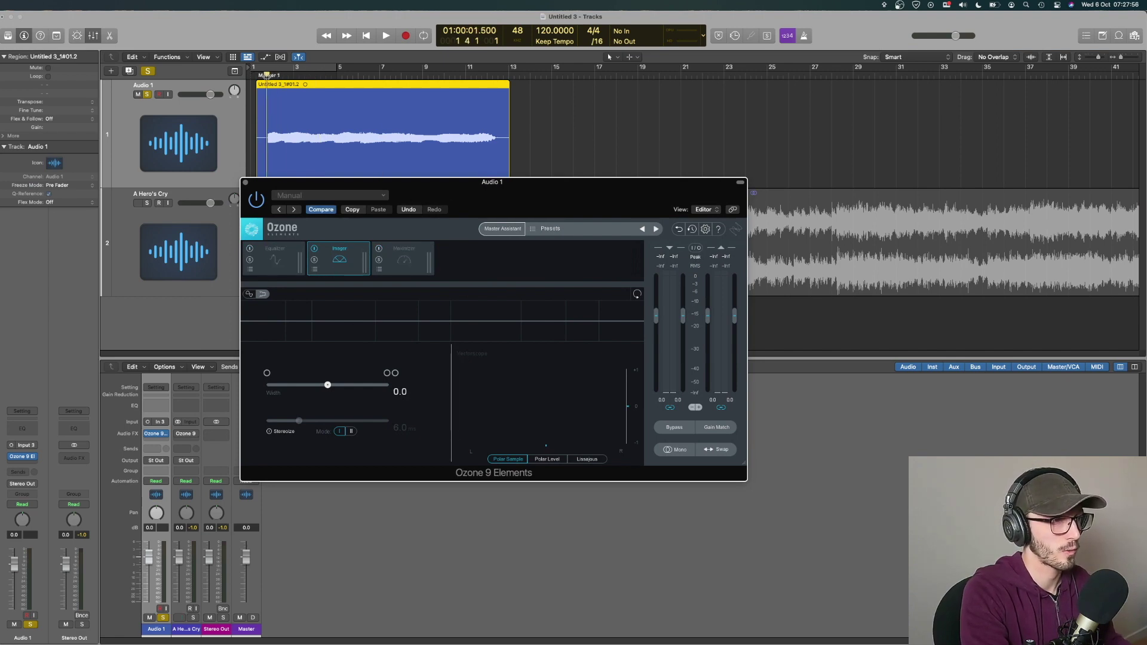
{"action": "key", "text": "space"}
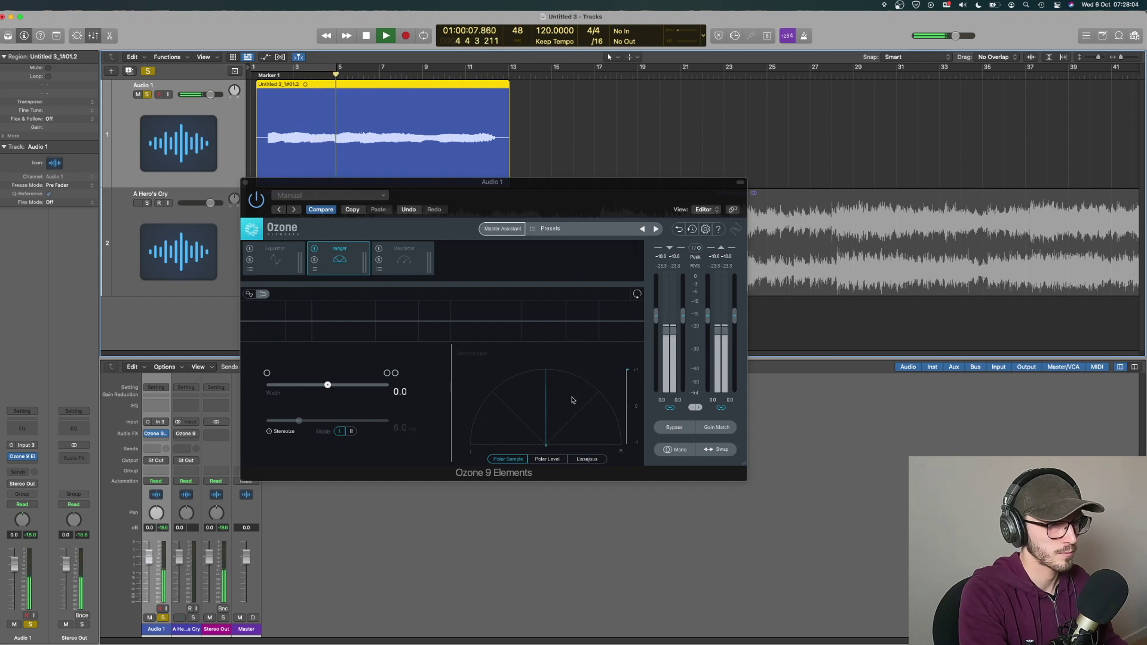
{"action": "left_click", "coordinate": [558, 462]}
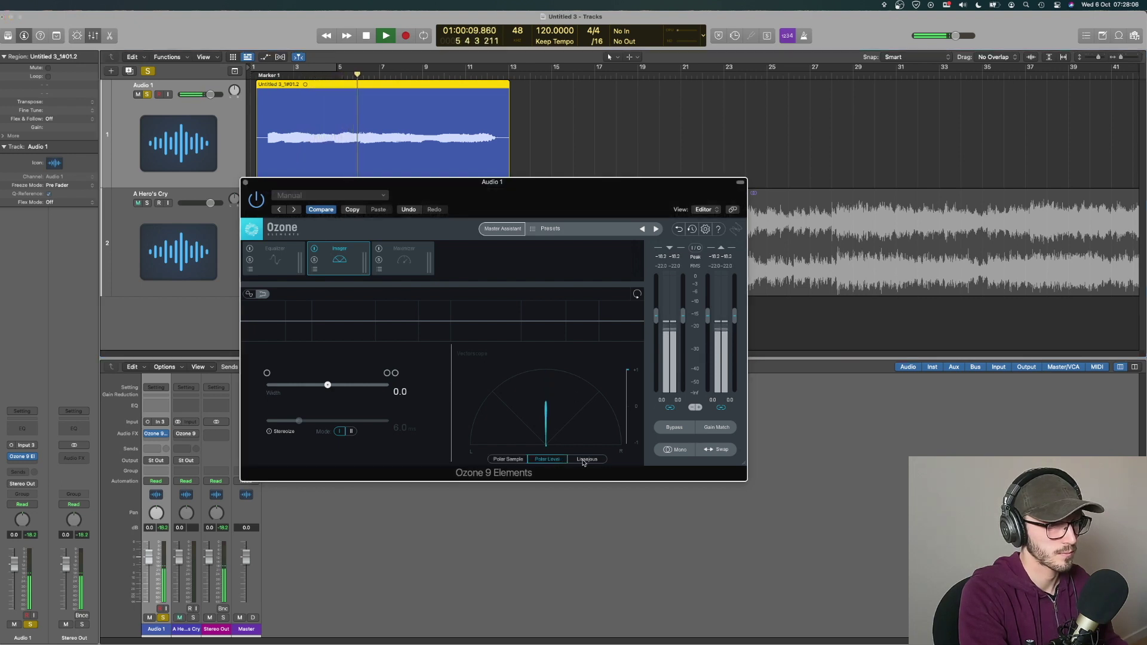
{"action": "left_click", "coordinate": [586, 459]}
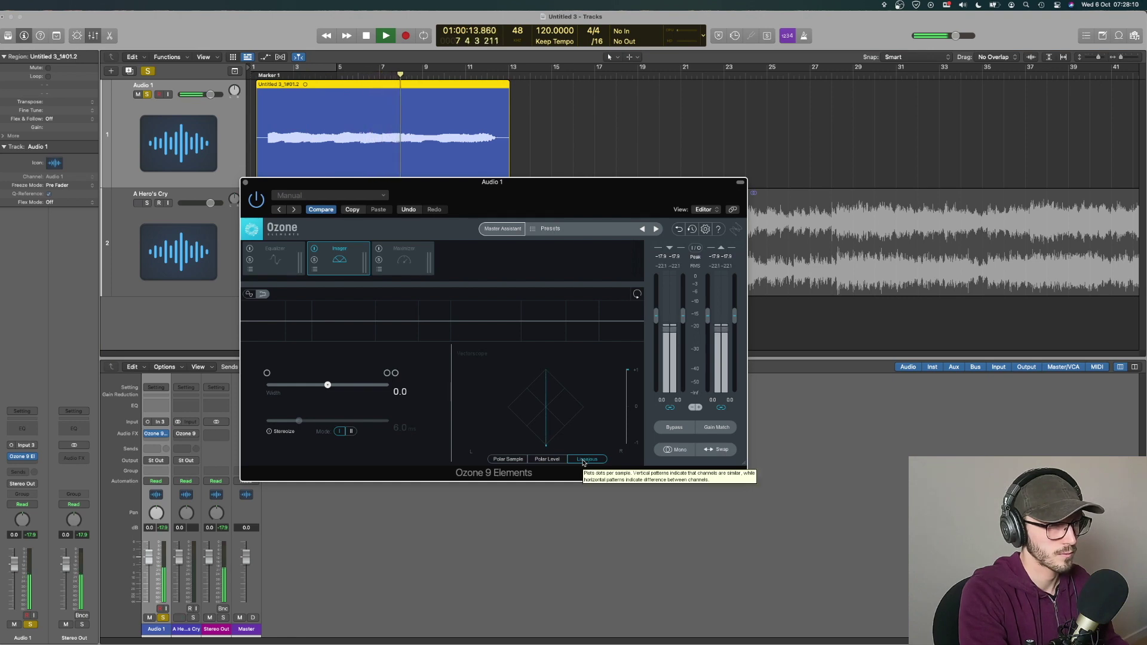
{"action": "key", "text": "space"}
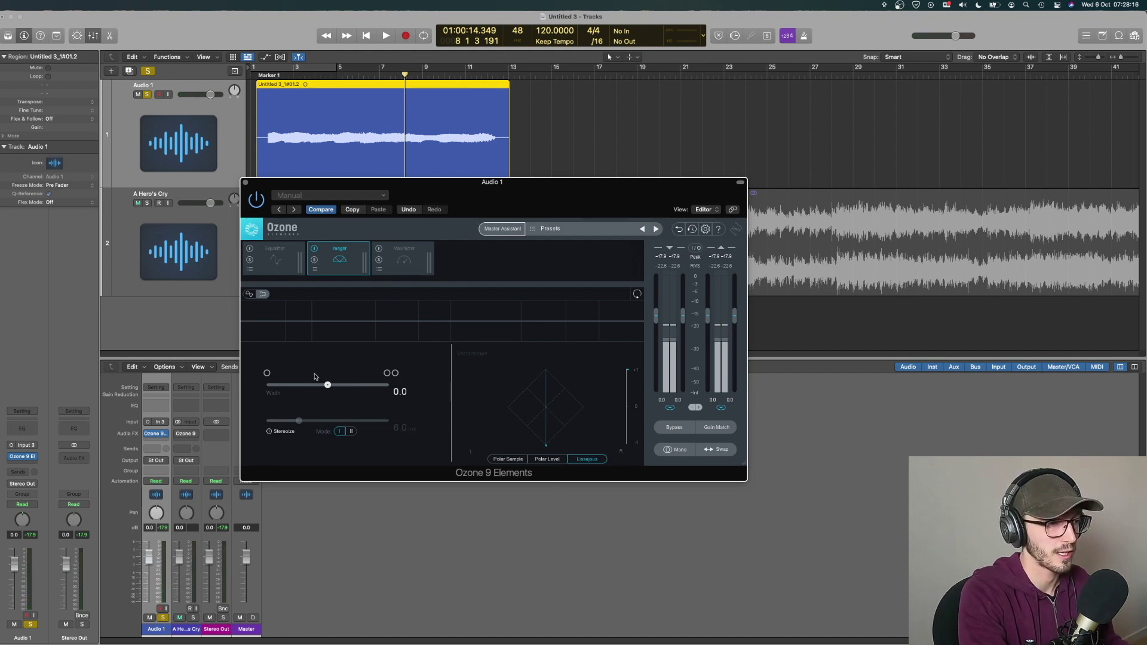
Enable Stereoize in the Imager, set the width to 50.4, and play Audio 1 from near the start.
{"action": "left_click", "coordinate": [274, 75]}
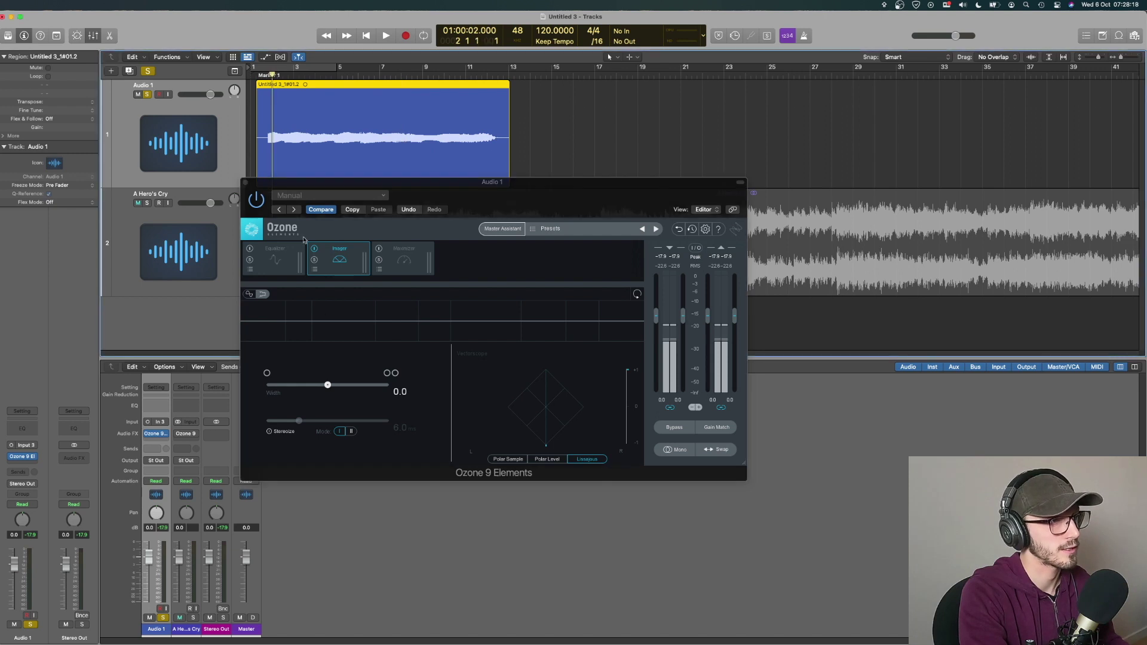
{"action": "left_click", "coordinate": [270, 432]}
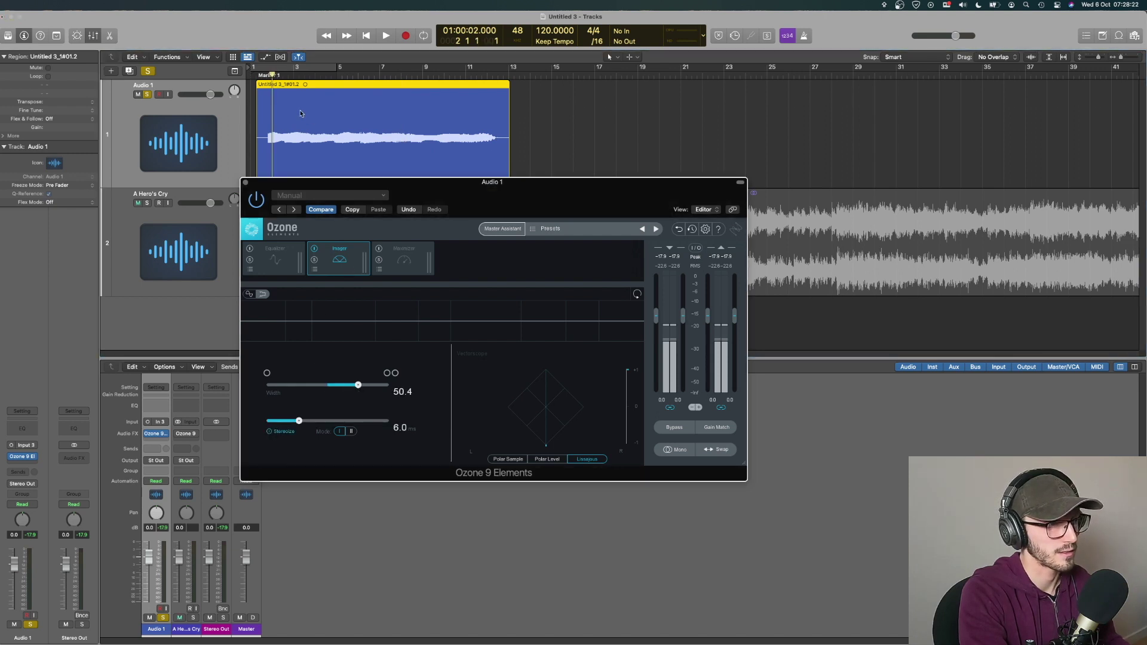
{"action": "left_click", "coordinate": [263, 77]}
{"action": "key", "text": "space"}
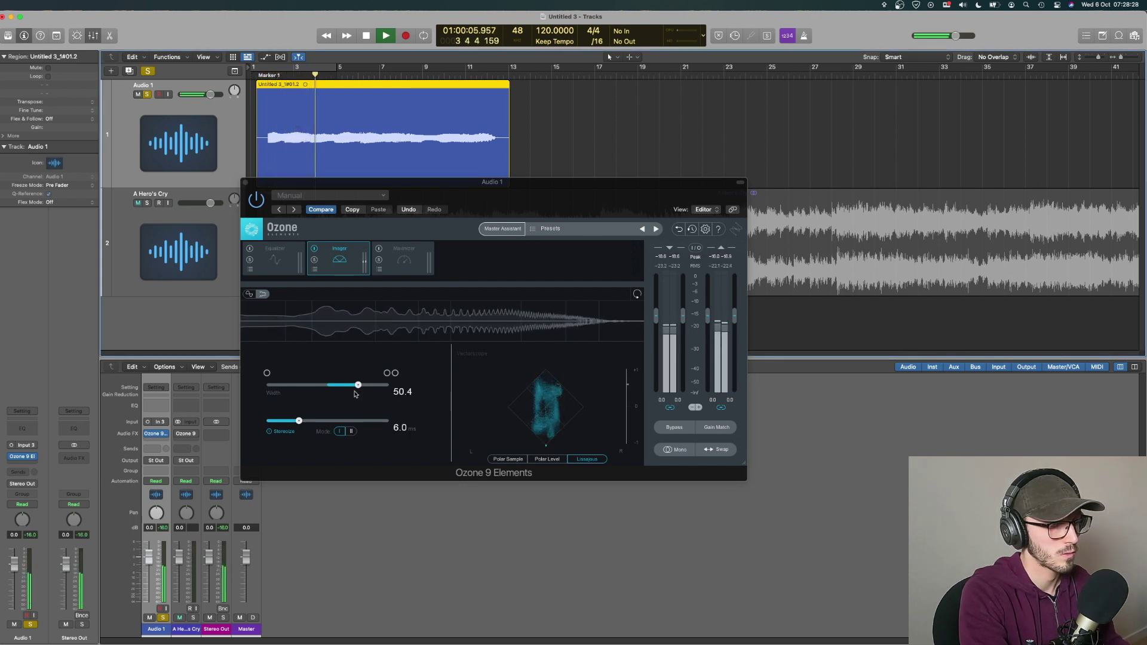
During playback, raise the Imager's width to 100.0 and the Stereoize delay to 16.2 ms, and restart from near the beginning.
{"action": "left_click_drag", "start_coordinate": [357, 387], "coordinate": [388, 386]}
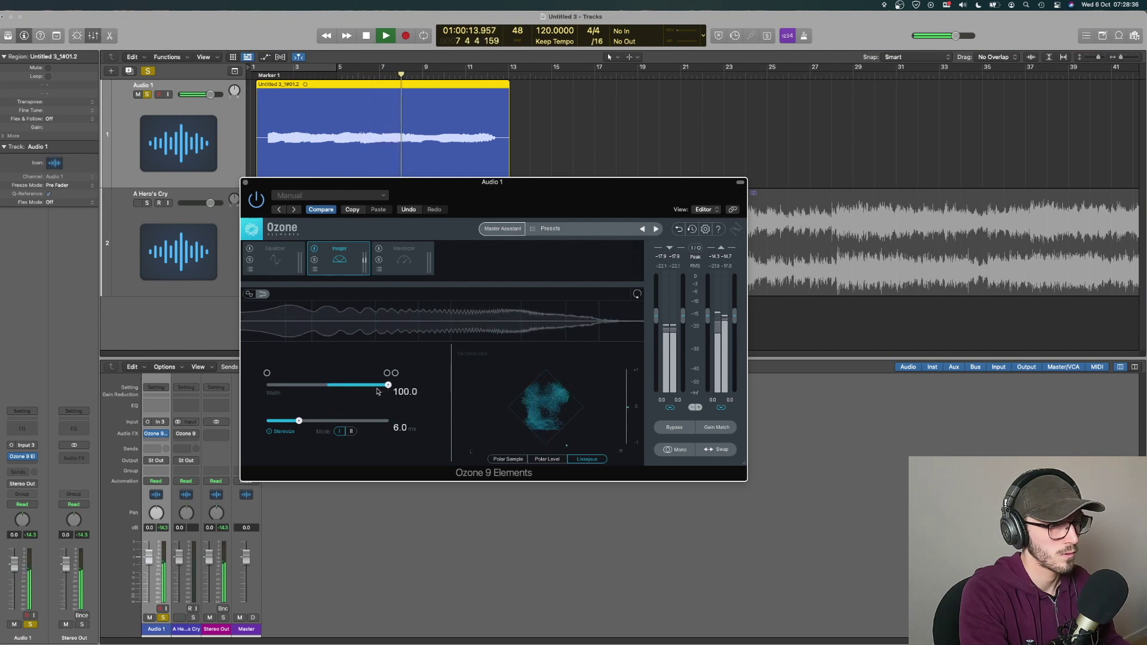
{"action": "mouse_move", "coordinate": [307, 423]}
{"action": "left_mouse_down"}
{"action": "mouse_move", "coordinate": [390, 420]}
{"action": "mouse_move", "coordinate": [364, 421]}
{"action": "left_mouse_up"}
{"action": "left_click", "coordinate": [270, 79]}
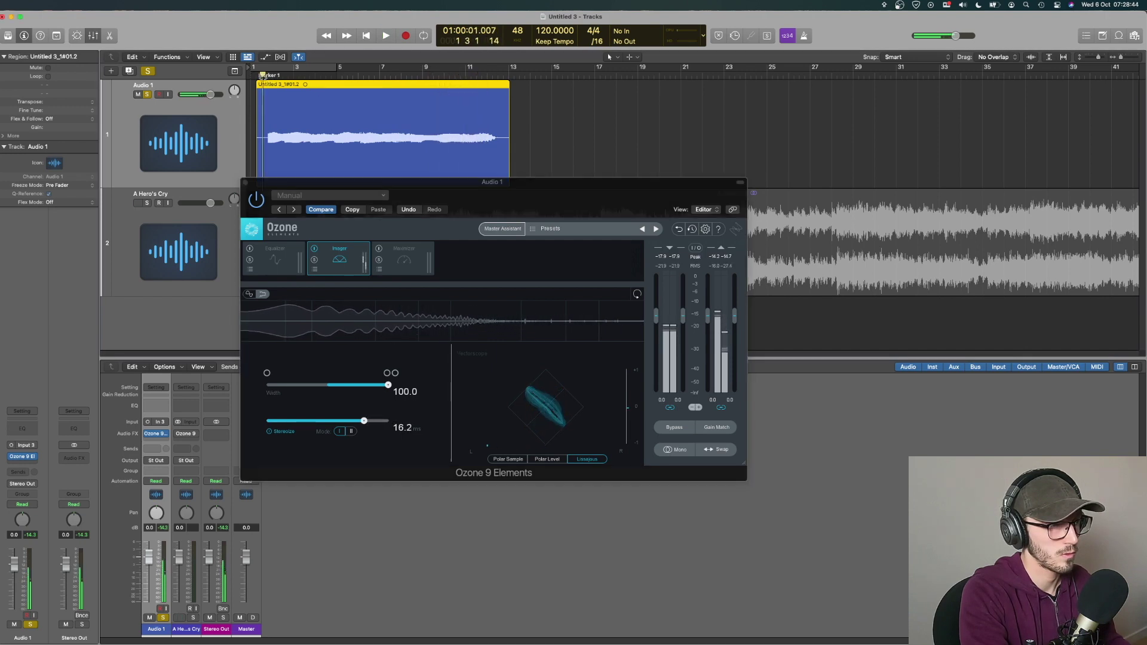
Audition Stereoize mode II, lower the delay to 13.2 ms, and return to mode I.
{"action": "left_click", "coordinate": [353, 432]}
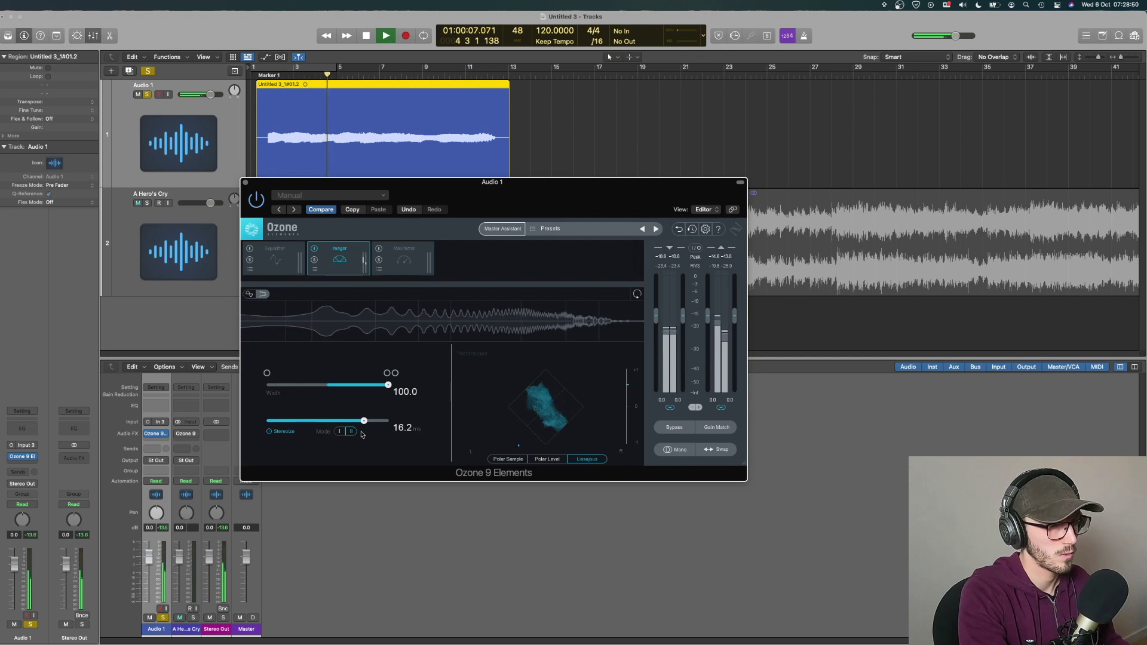
{"action": "left_click_drag", "start_coordinate": [364, 420], "coordinate": [345, 420]}
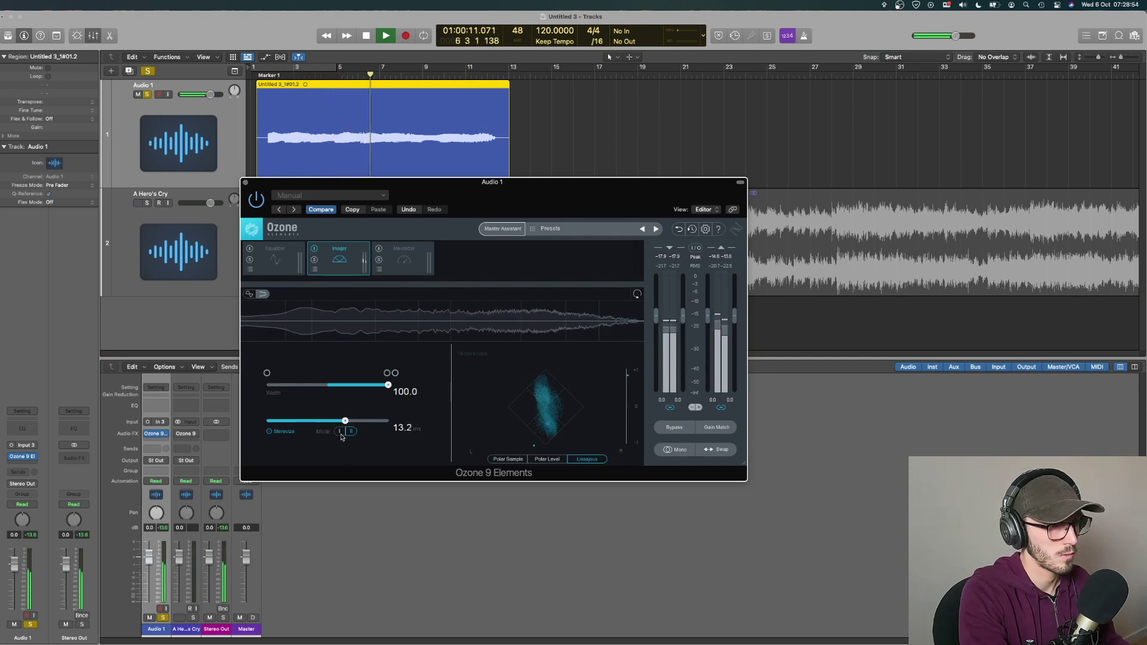
{"action": "left_click", "coordinate": [342, 435]}
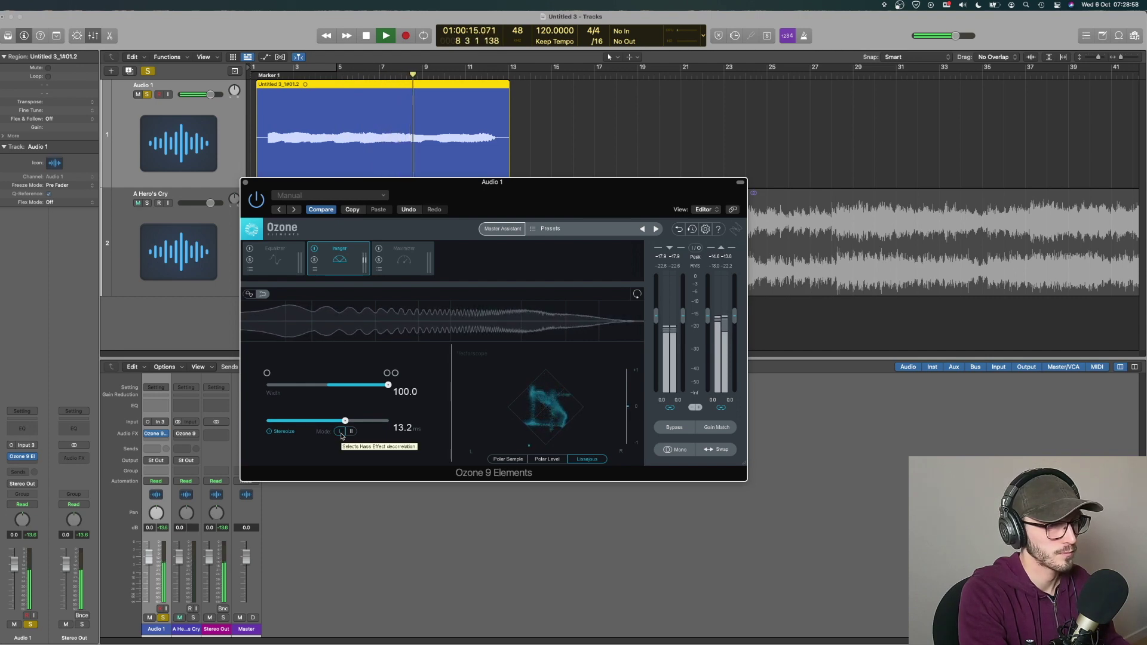
Stop playback, set the Imager's width to 91.9, and close the Ozone 9 Elements window.
{"action": "key", "text": "space"}
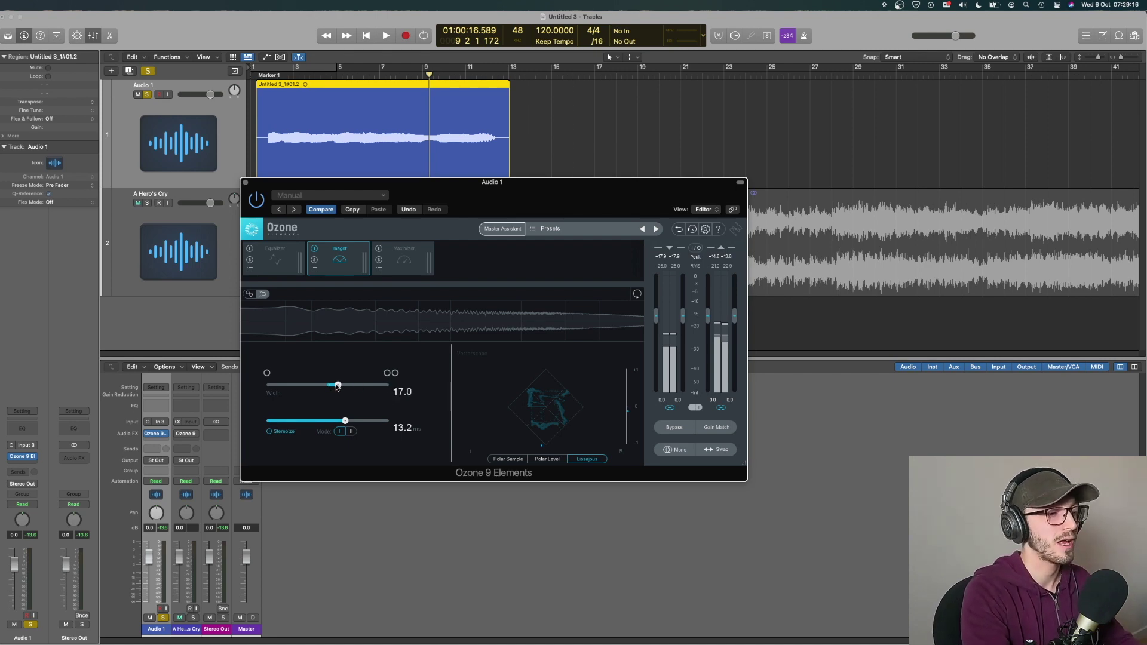
{"action": "left_click_drag", "start_coordinate": [338, 386], "coordinate": [380, 383]}
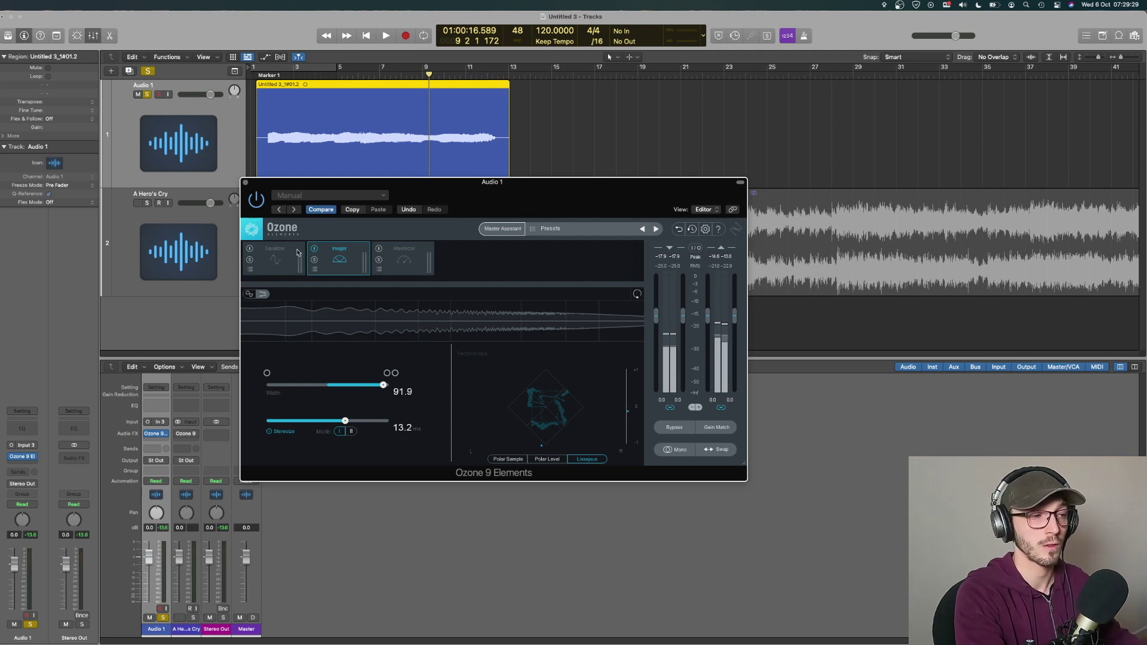
{"action": "left_click", "coordinate": [245, 183]}
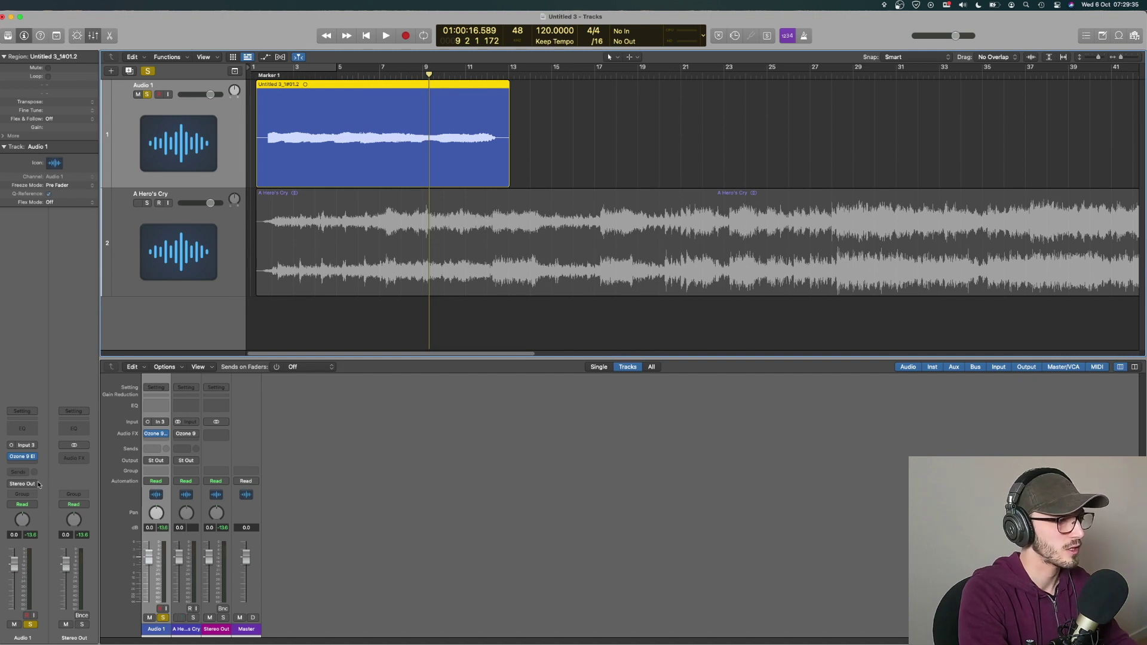
Insert a stereo Ozone 9 after Ozone 9 Elements on Audio 1 and bring its window into view.
{"action": "left_click", "coordinate": [23, 464]}
{"action": "mouse_move", "coordinate": [45, 495]}
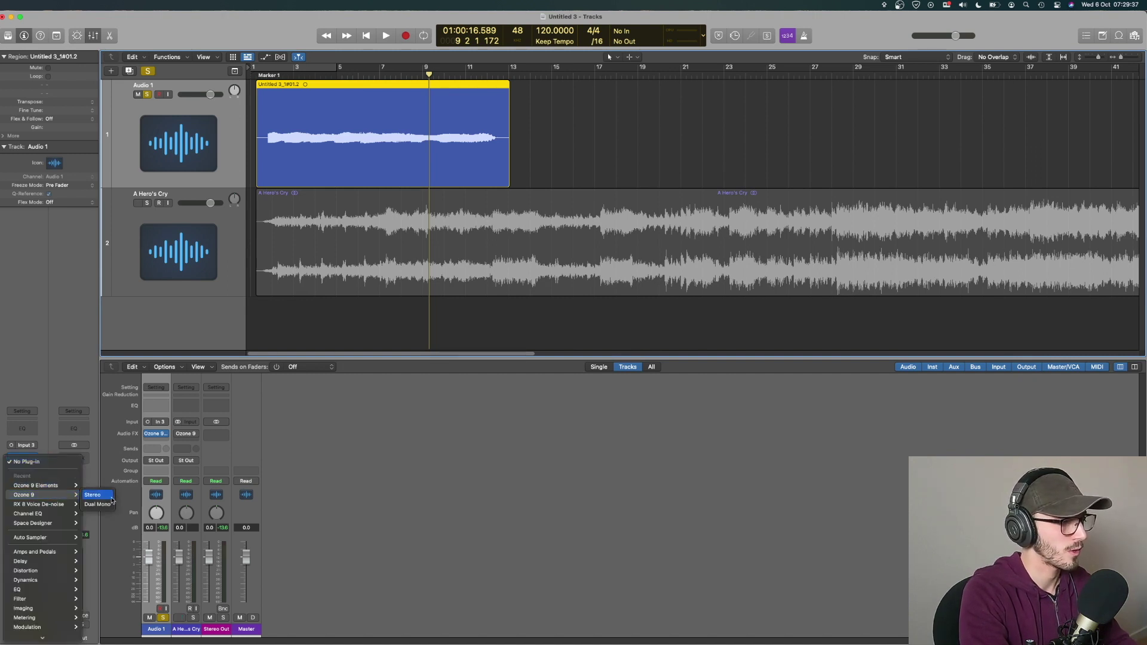
{"action": "left_click", "coordinate": [111, 496]}
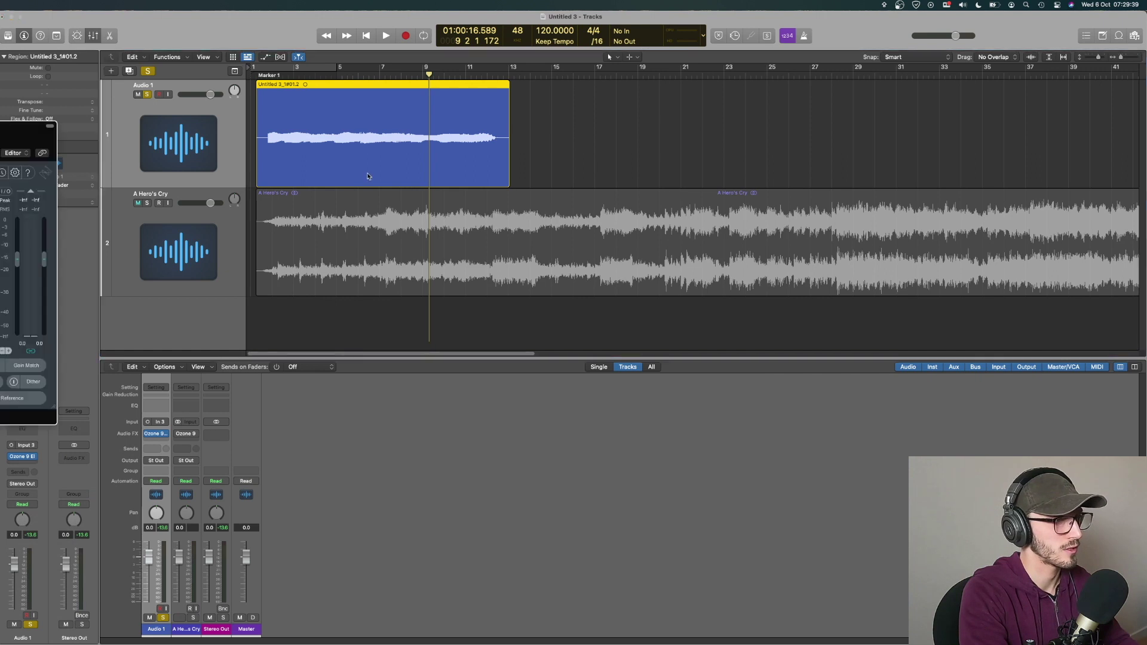
{"action": "left_click_drag", "start_coordinate": [2, 134], "coordinate": [731, 174]}
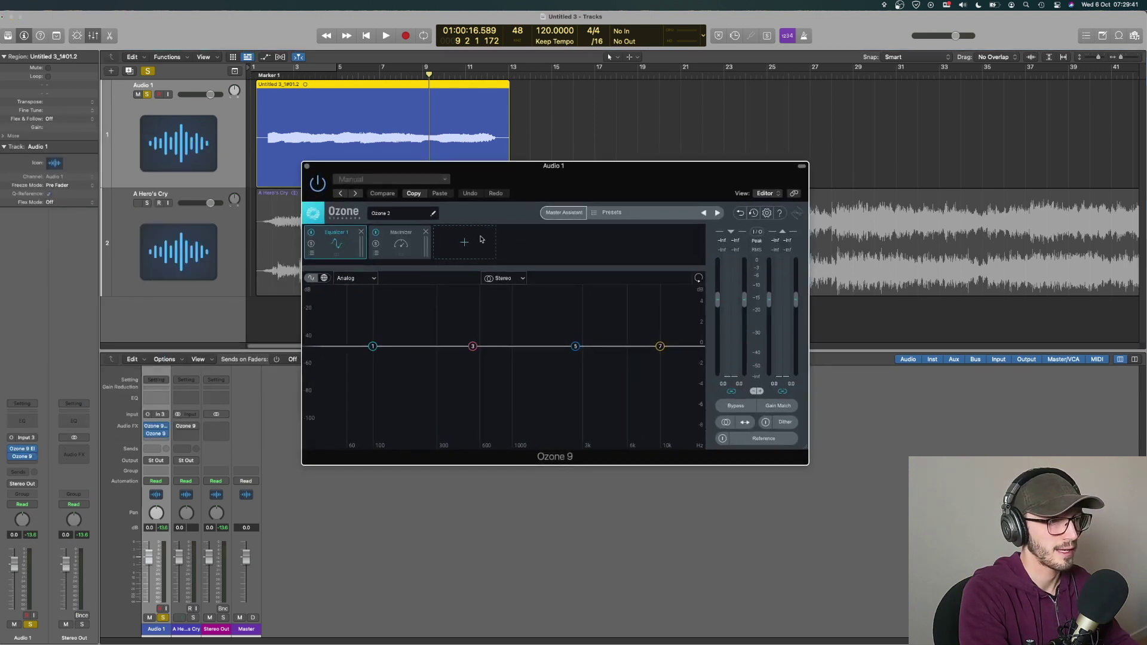
Add an Imager module after the Maximizer in Ozone 9's signal chain and reposition the plug-in window.
{"action": "left_click", "coordinate": [481, 240]}
{"action": "left_click", "coordinate": [457, 321]}
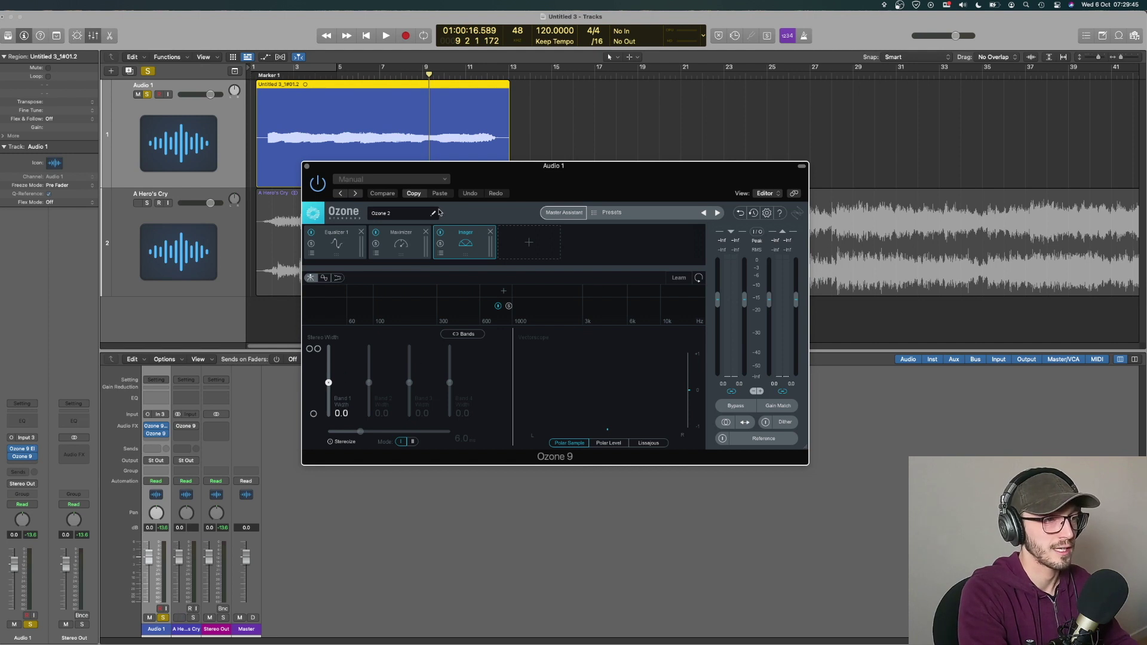
{"action": "left_click_drag", "start_coordinate": [501, 185], "coordinate": [445, 191]}
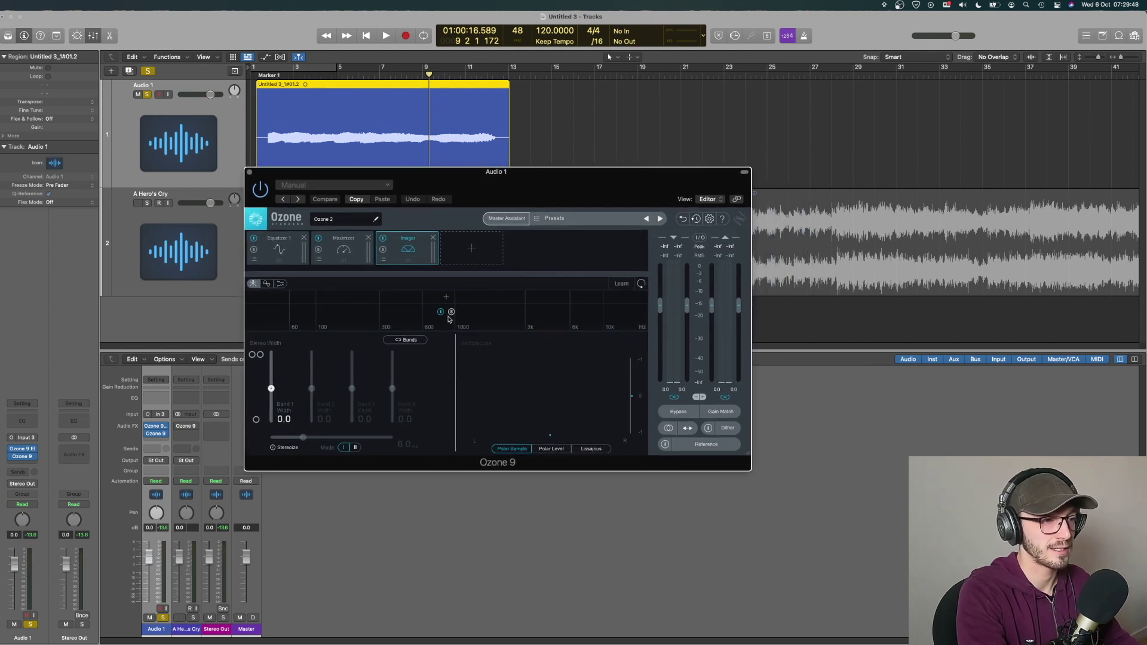
Split the Imager into two bands near 300 Hz, enable Stereoize, and set Band 1's width to 67.1.
{"action": "left_click", "coordinate": [381, 297]}
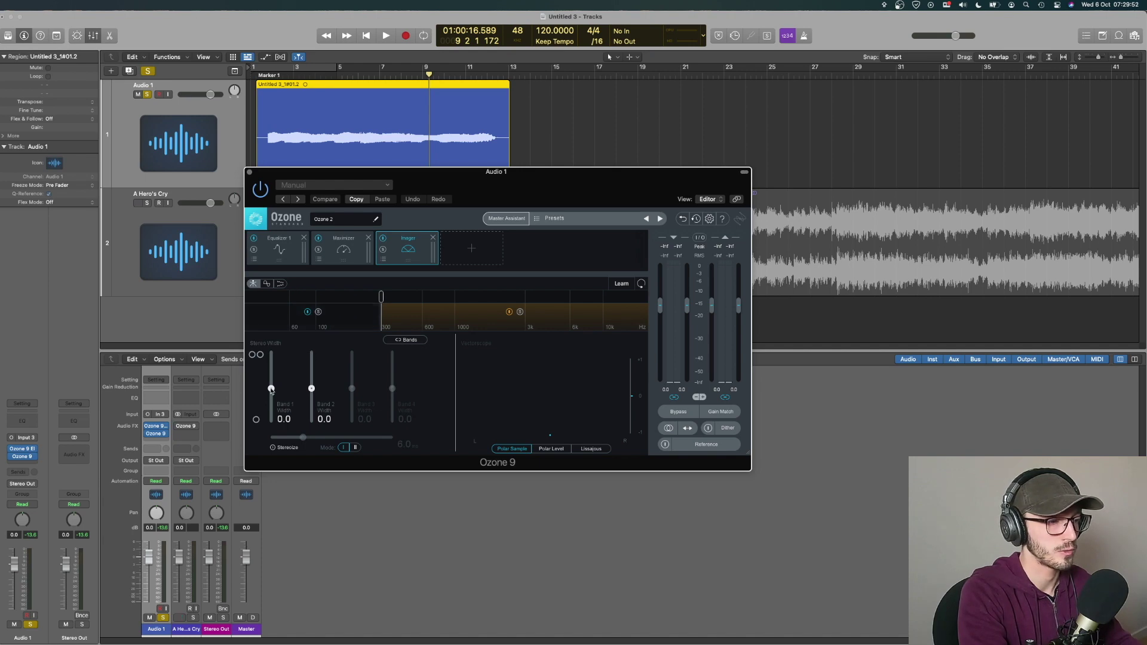
{"action": "left_click", "coordinate": [273, 448]}
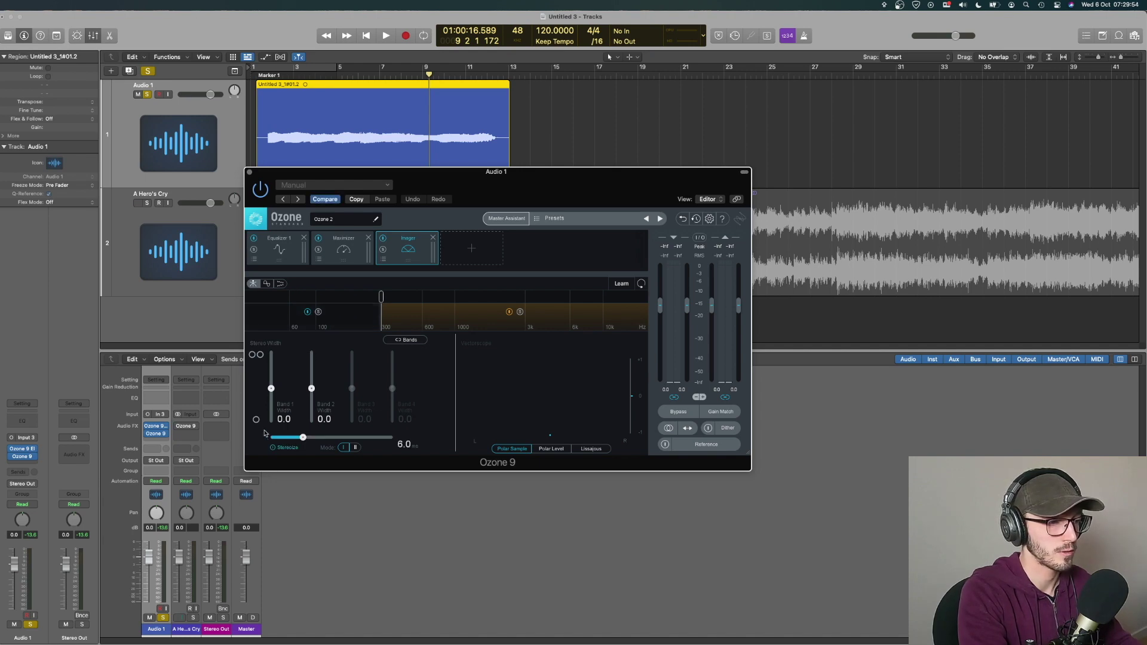
{"action": "left_click_drag", "start_coordinate": [272, 390], "coordinate": [271, 369]}
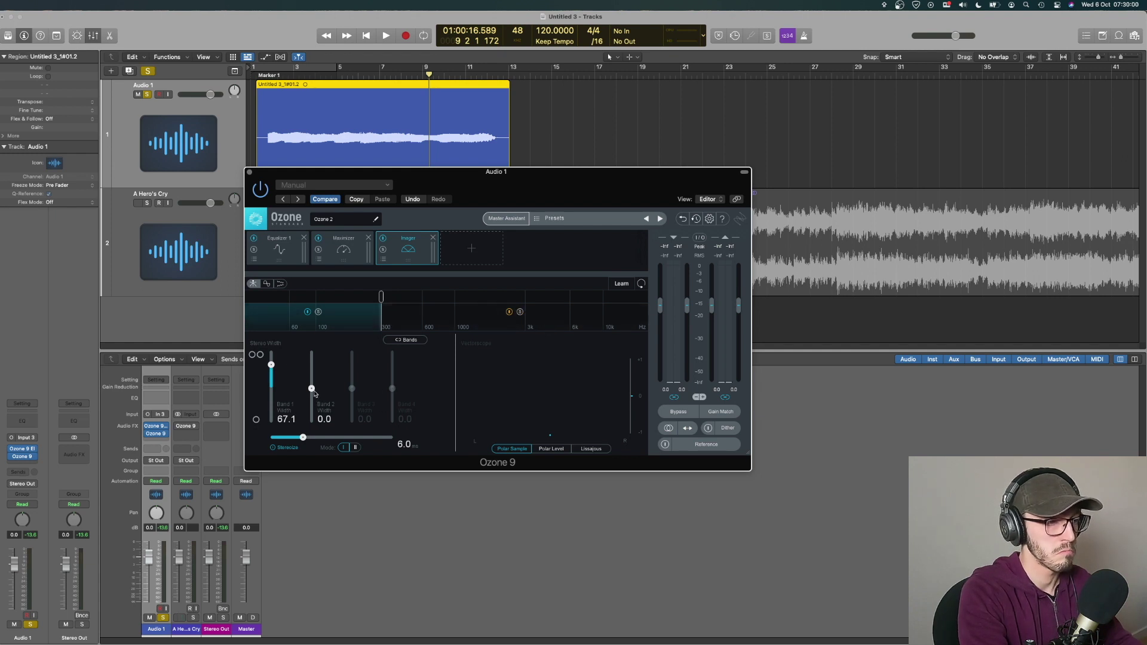
Set Band 2's width to -100 and play Audio 1 from the start with Ozone 9 Elements bypassed.
{"action": "left_click_drag", "start_coordinate": [314, 394], "coordinate": [314, 398]}
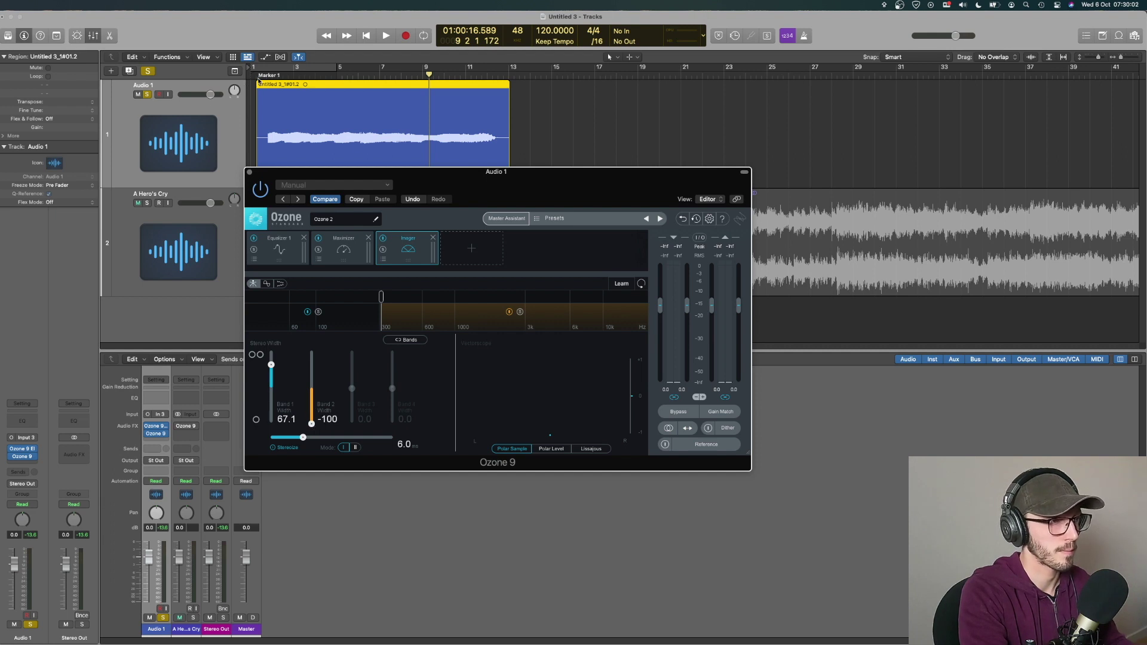
{"action": "left_click", "coordinate": [258, 81]}
{"action": "key", "text": "space"}
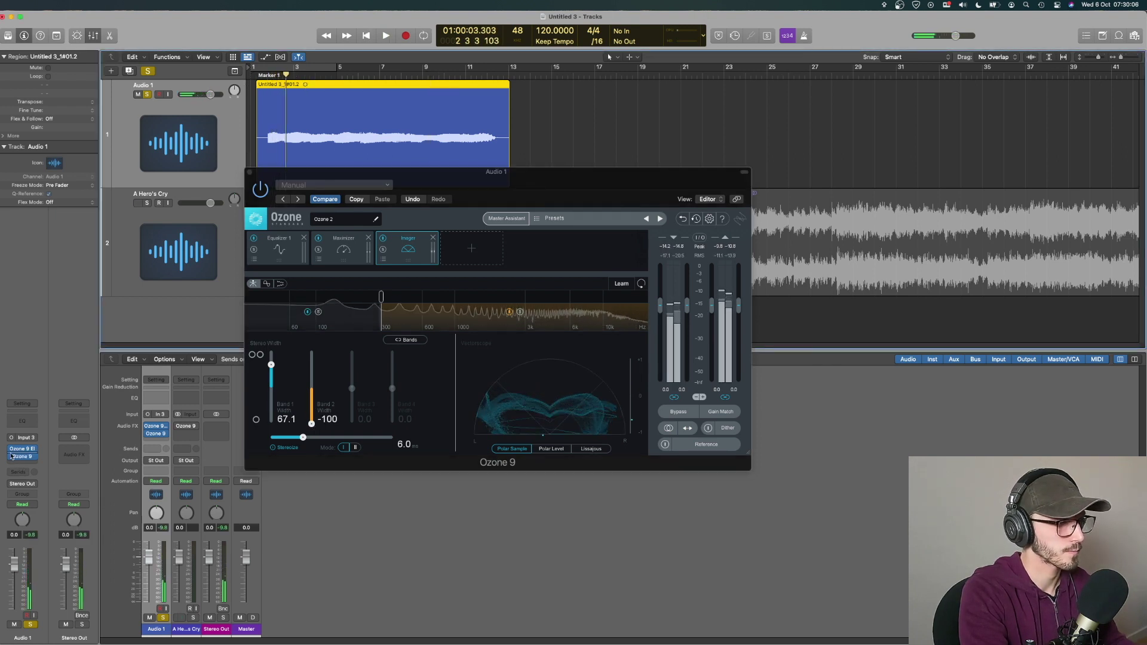
{"action": "key", "text": "space"}
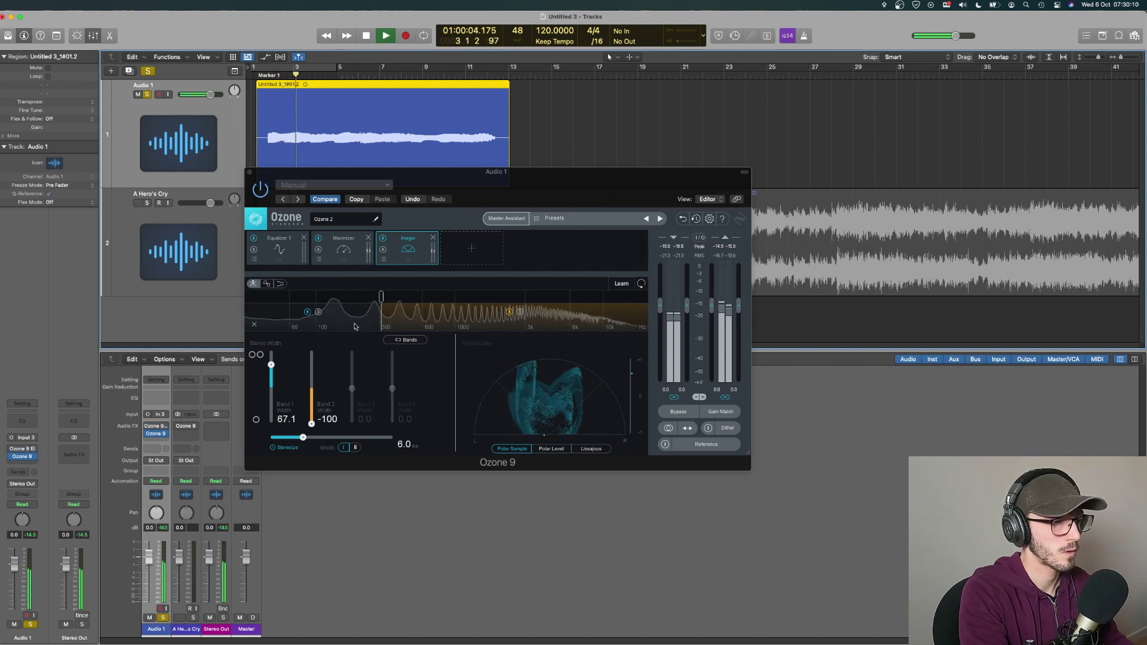
Set the Imager widths to -86.1 for Band 1 and 100 for Band 2, and move their crossover to about 1 kHz.
{"action": "left_click_drag", "start_coordinate": [271, 364], "coordinate": [312, 353]}
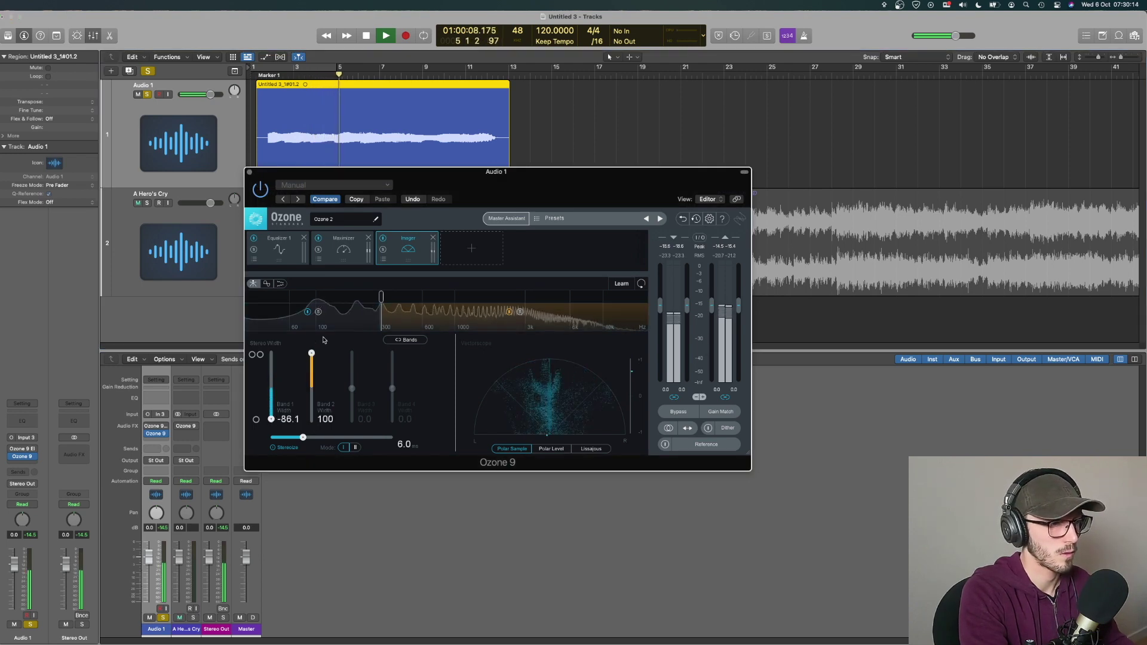
{"action": "left_click_drag", "start_coordinate": [382, 296], "coordinate": [463, 302]}
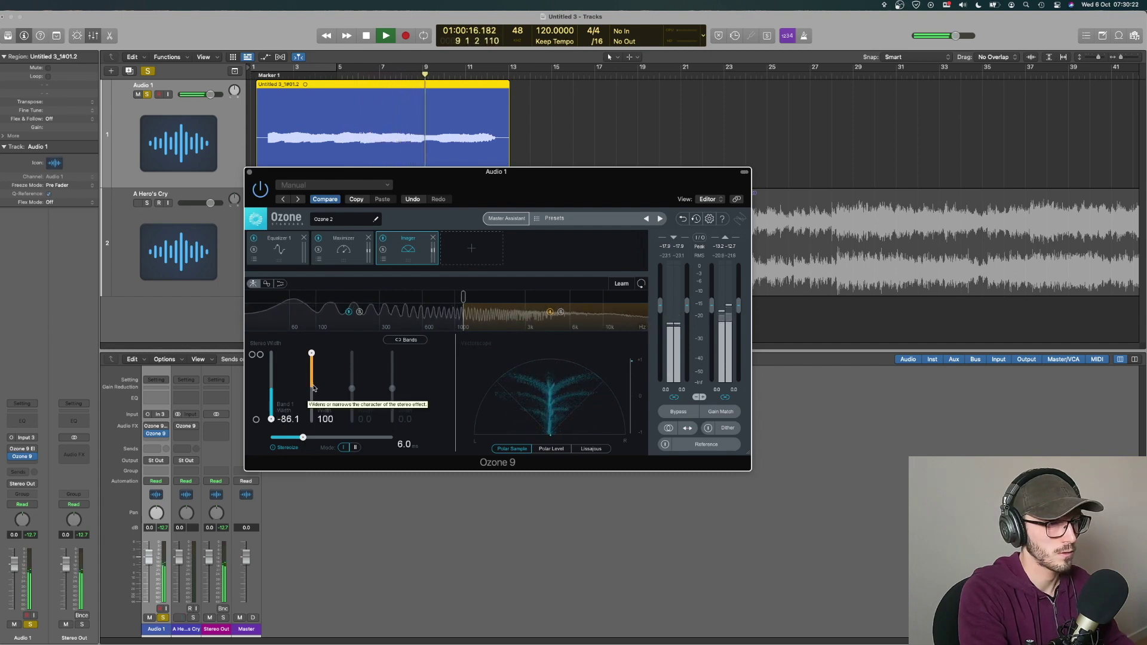
{"action": "key", "text": "space"}
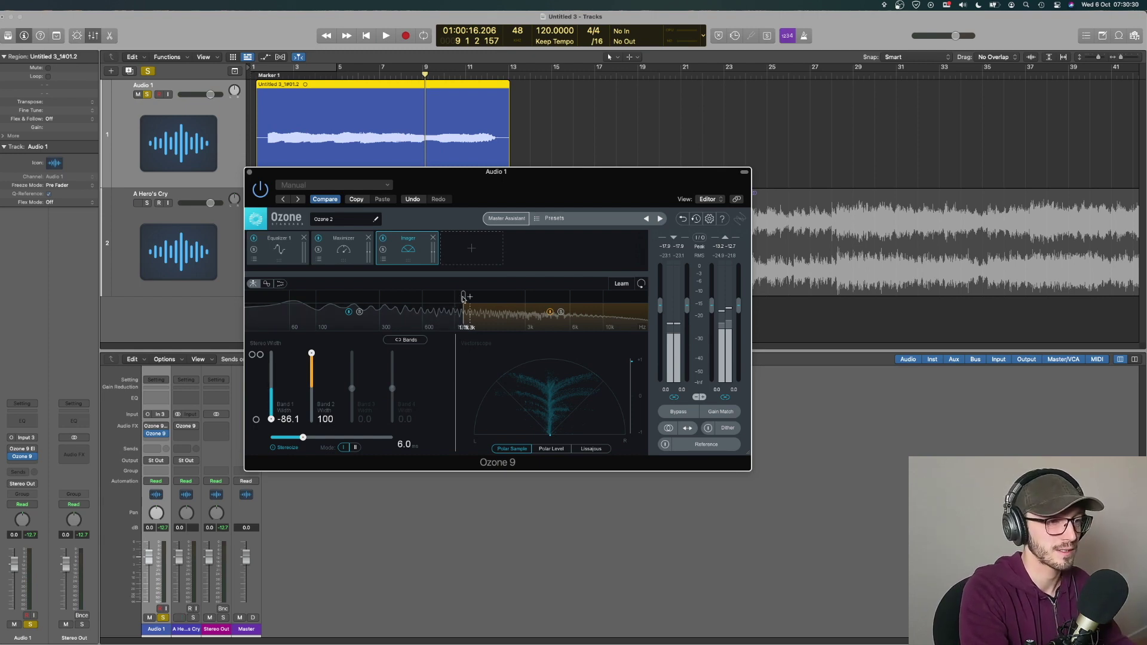
Replay from about bar 5, solo the Imager's upper band, and move the crossover back to about 1 kHz.
{"action": "double_click", "coordinate": [334, 75]}
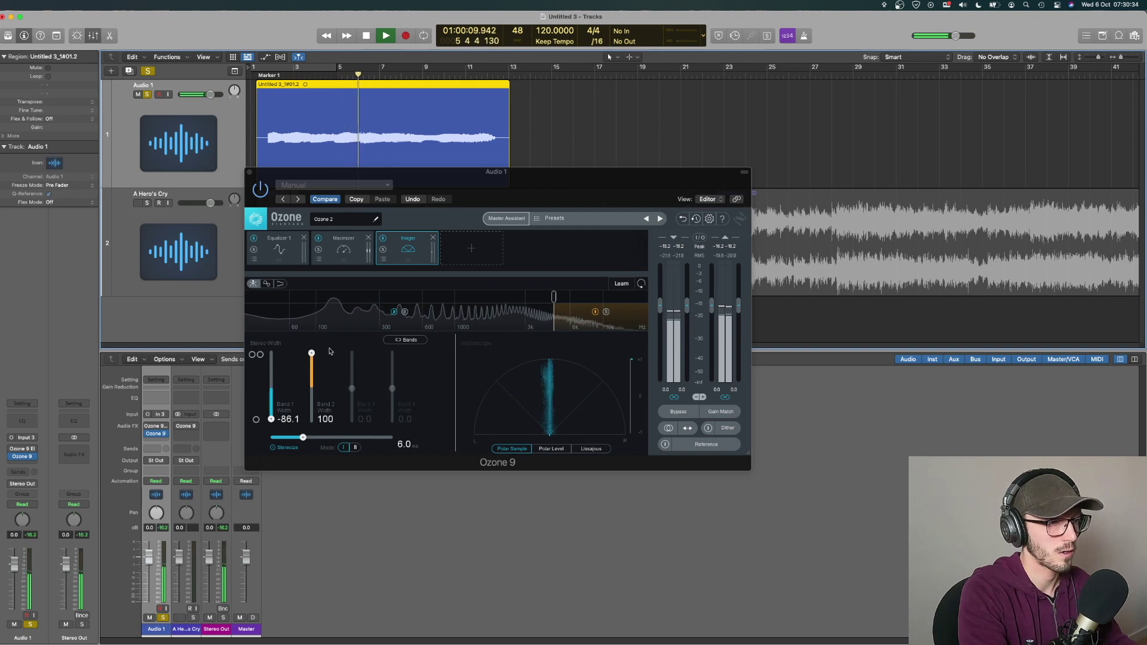
{"action": "left_click", "coordinate": [606, 311]}
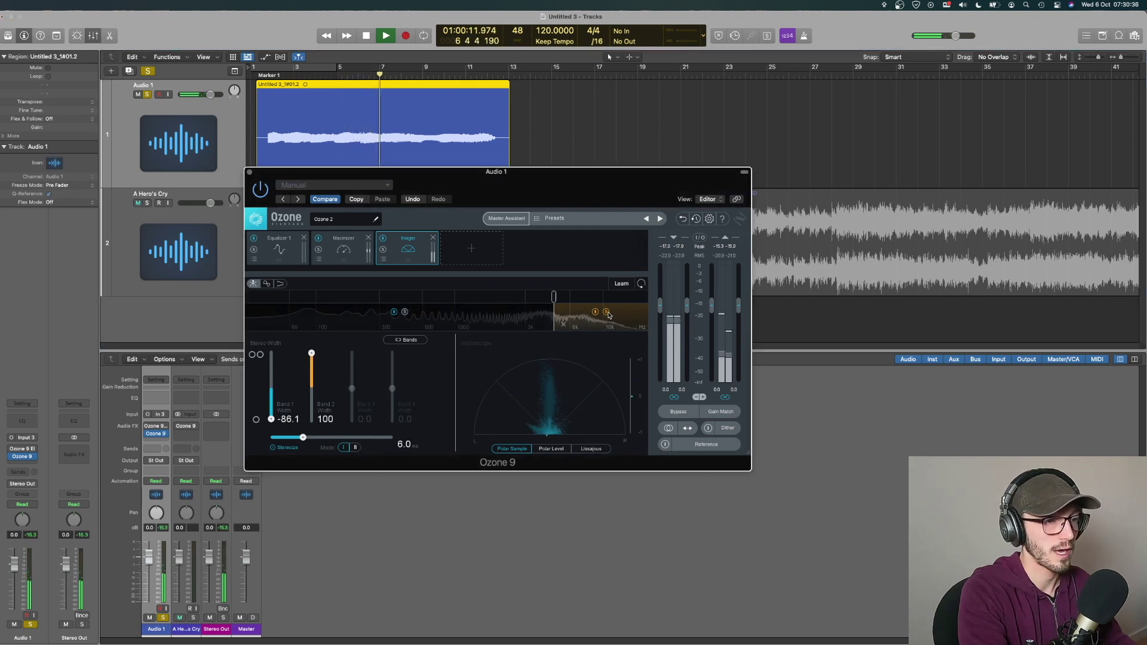
{"action": "left_click_drag", "start_coordinate": [555, 300], "coordinate": [456, 297]}
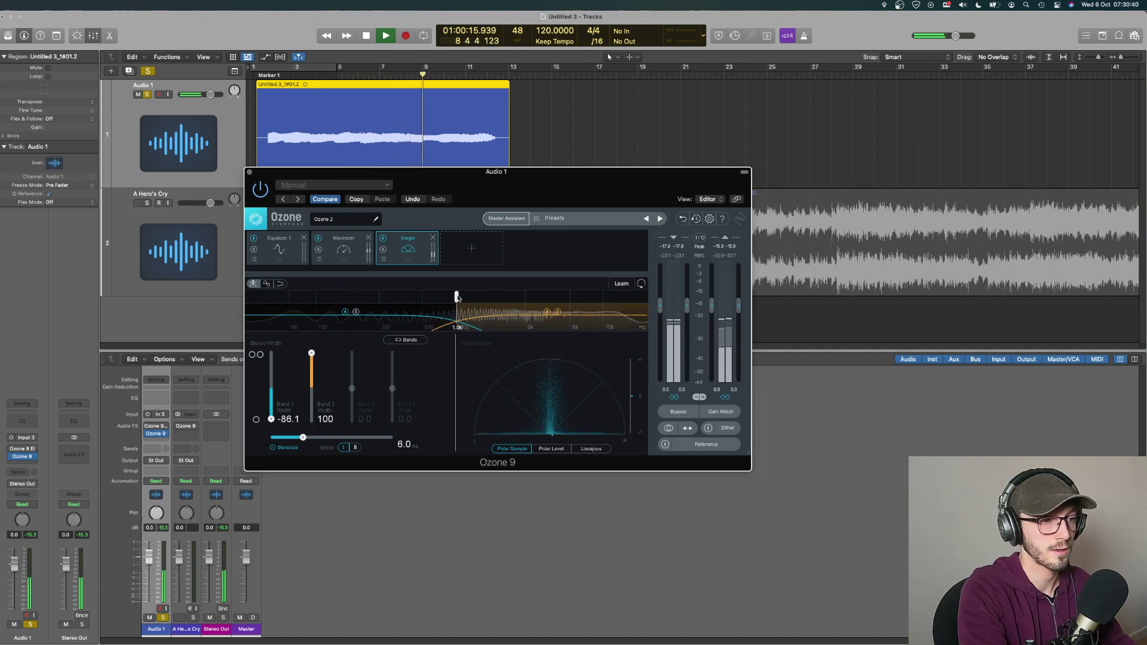
Set Band 2's width to 68.4 and the Stereoize delay to 10.2 ms, and stop playback.
{"action": "left_click_drag", "start_coordinate": [311, 359], "coordinate": [311, 364]}
{"action": "left_click_drag", "start_coordinate": [303, 437], "coordinate": [329, 438]}
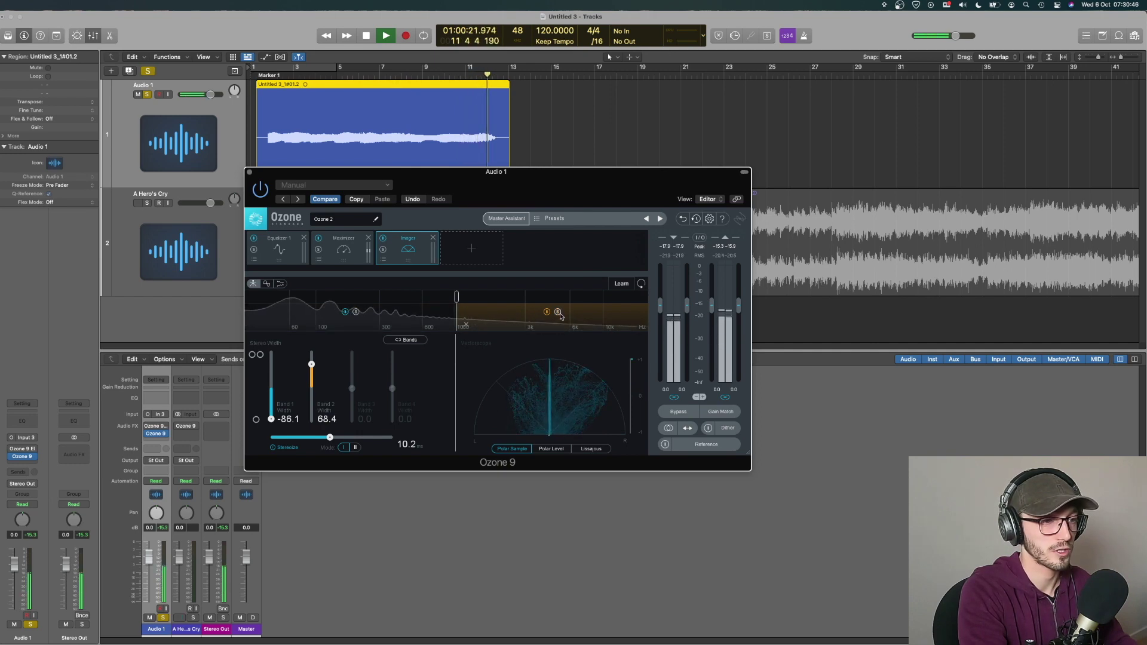
{"action": "key", "text": "space"}
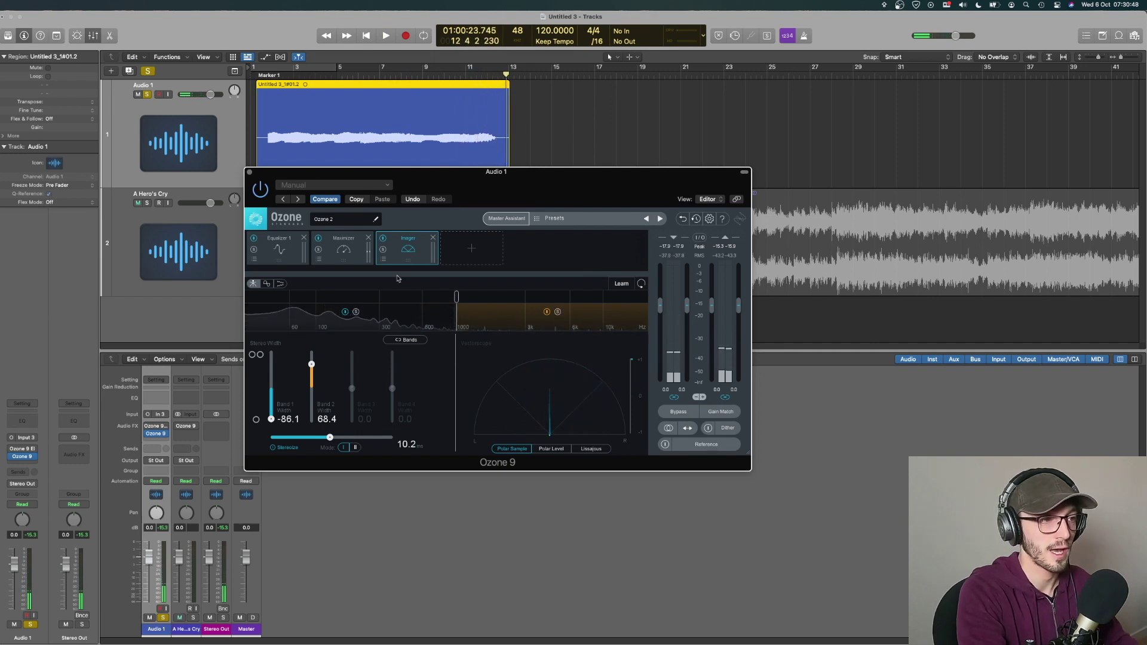
View Ozone 9's Equalizer, open Ozone 9 Elements on Audio 1, and set its low shelf to 483 Hz at -2.5 dB.
{"action": "left_click", "coordinate": [272, 250]}
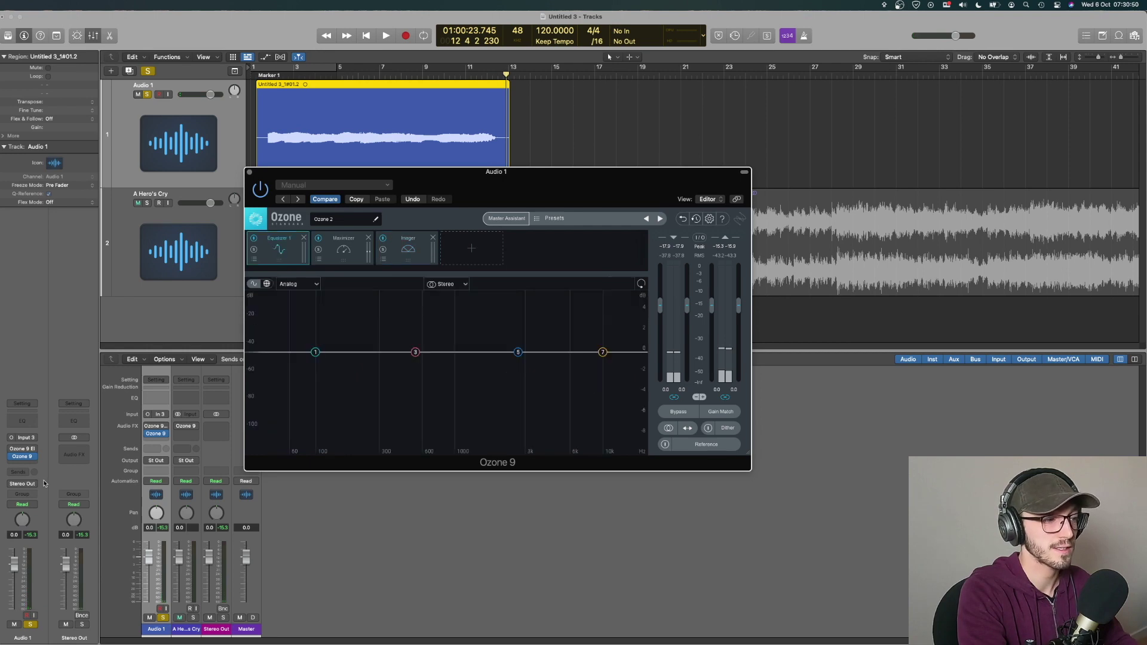
{"action": "left_click", "coordinate": [21, 454]}
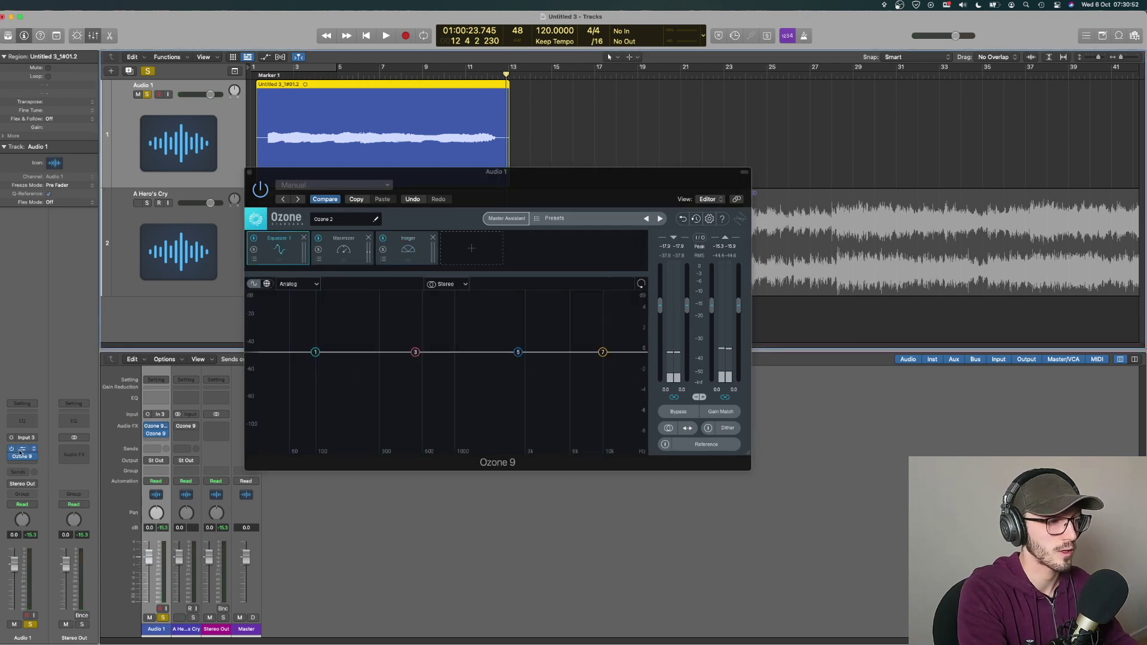
{"action": "left_click", "coordinate": [285, 251]}
{"action": "left_click", "coordinate": [249, 251]}
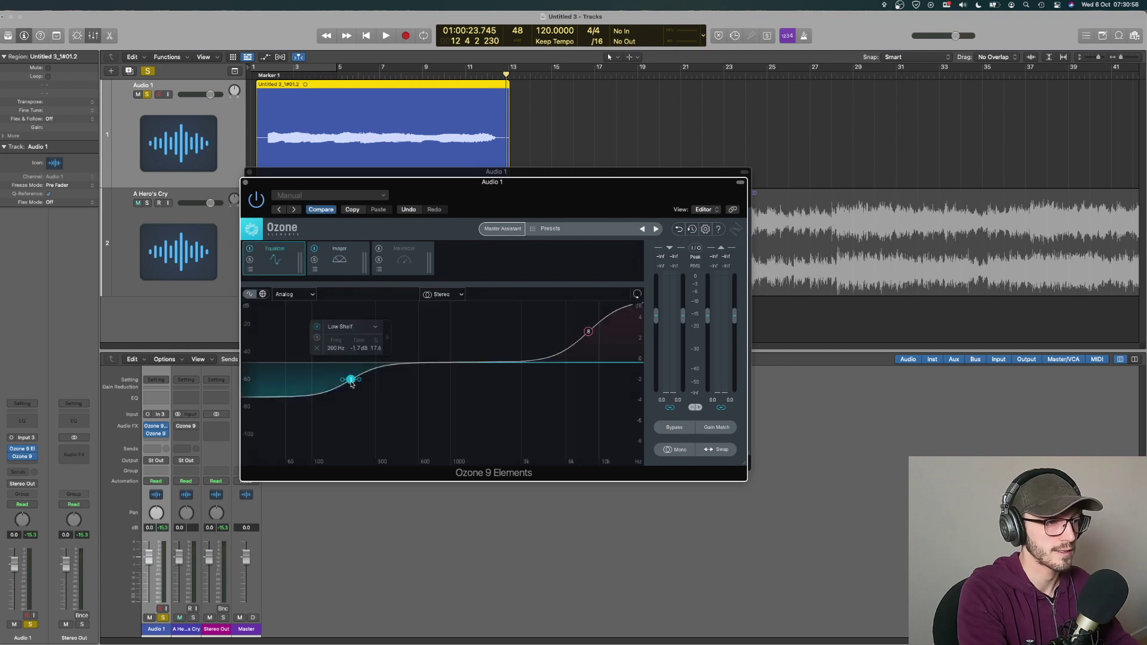
{"action": "left_click_drag", "start_coordinate": [350, 379], "coordinate": [404, 387]}
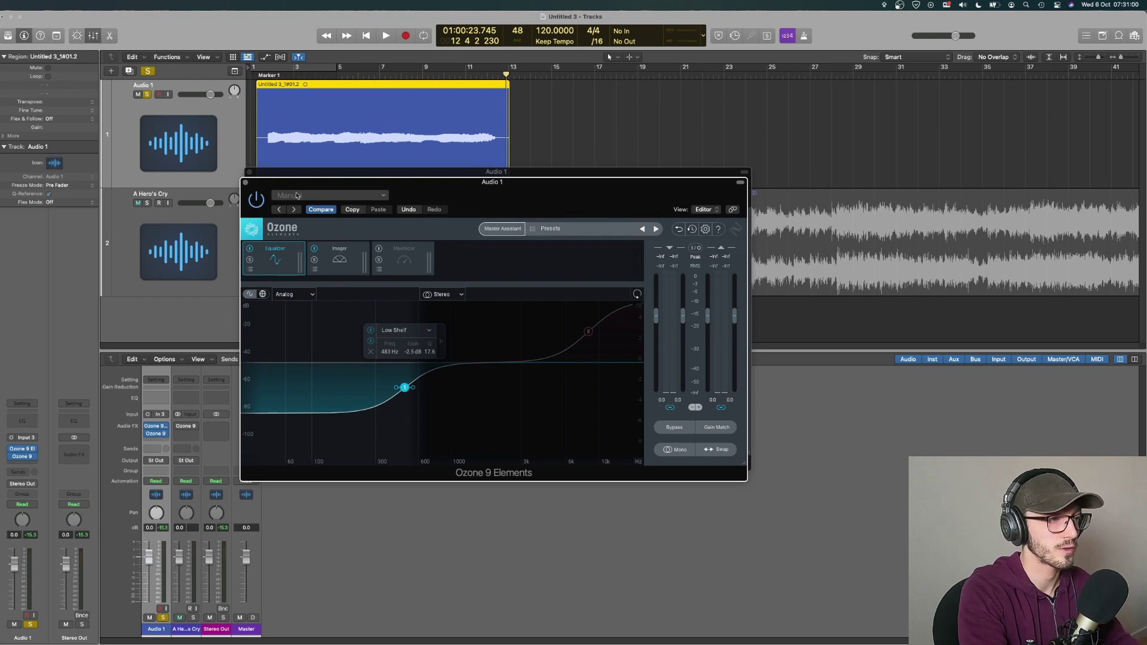
Move Ozone 9 Elements from Audio 1 to the slot below Ozone 9 on A Hero's Cry, and solo that track.
{"action": "left_click", "coordinate": [165, 435]}
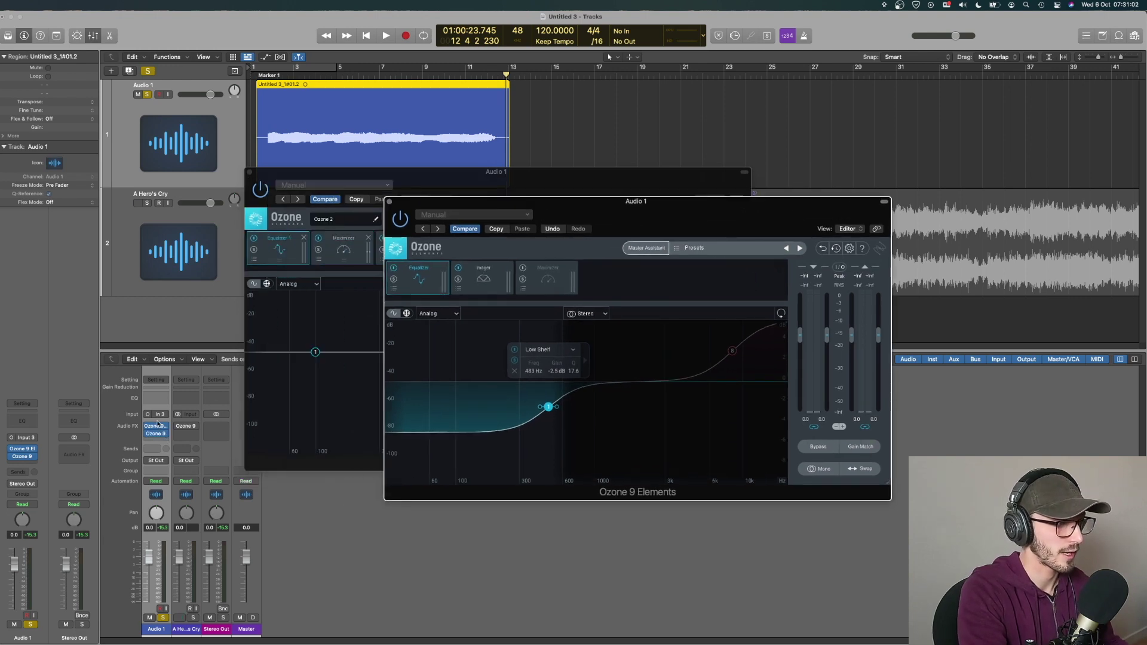
{"action": "left_click_drag", "start_coordinate": [182, 435], "coordinate": [191, 435]}
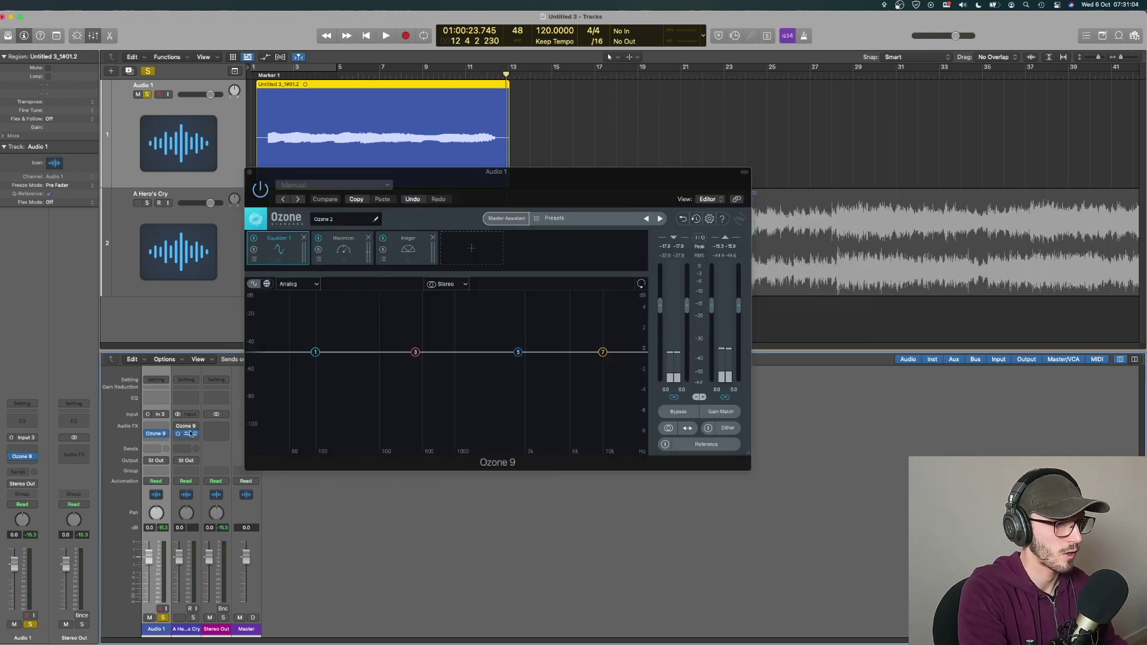
{"action": "left_click_drag", "start_coordinate": [464, 190], "coordinate": [578, 350]}
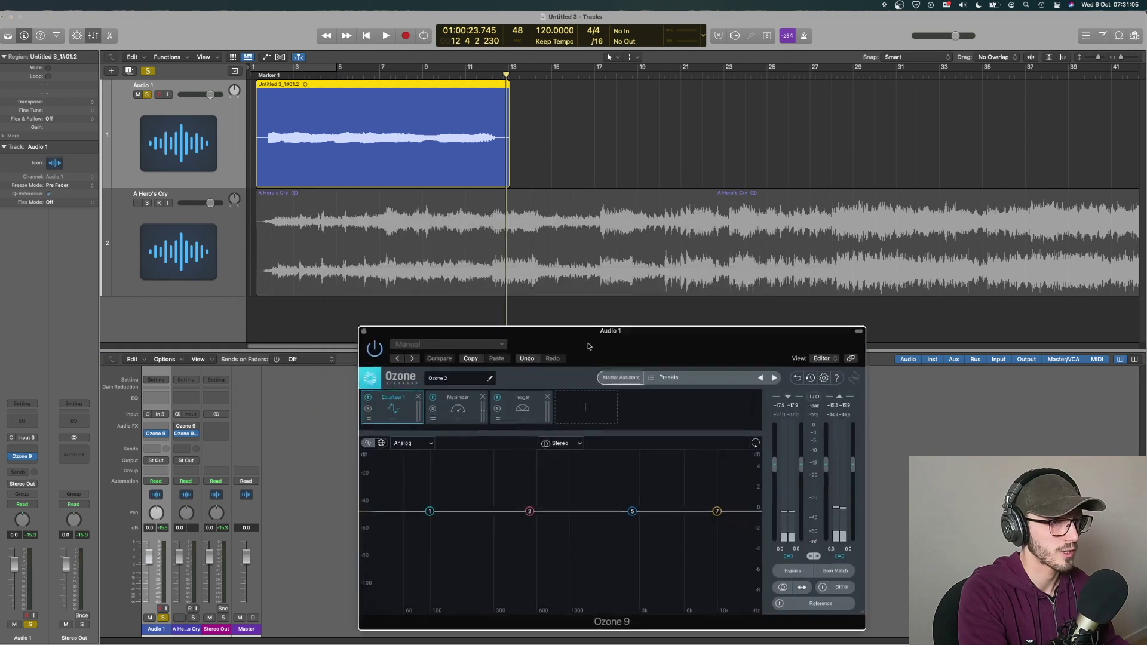
{"action": "left_click", "coordinate": [159, 205]}
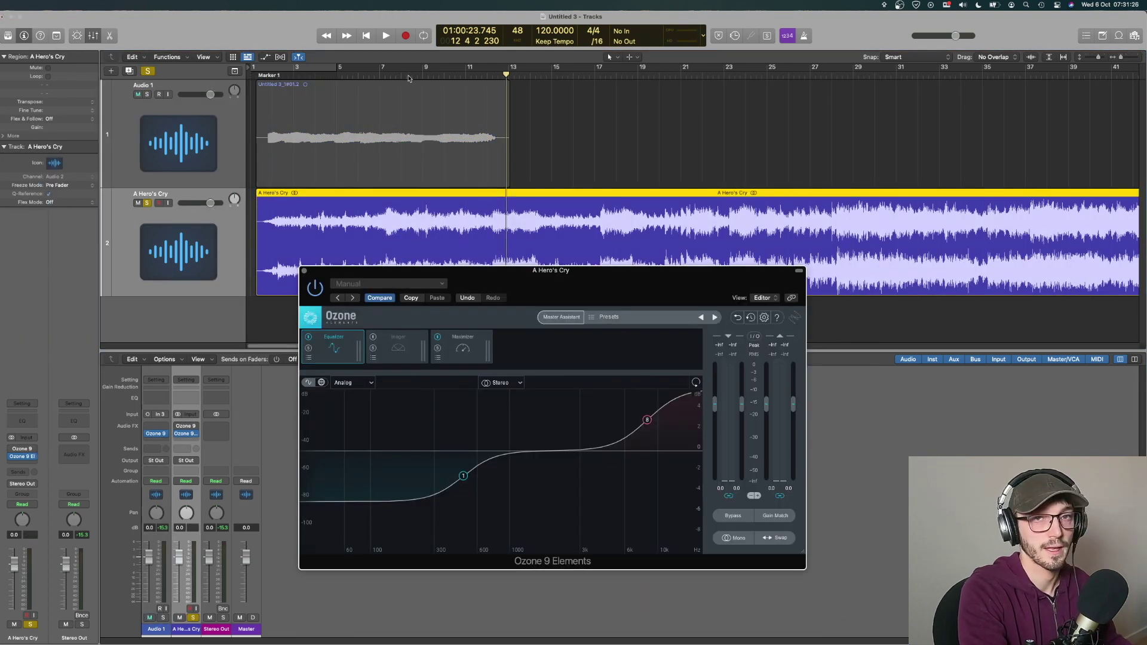
Play A Hero's Cry from just after bar 5, audition the Elements low shelf in solo, and set its gain to -2.6 dB.
{"action": "left_click", "coordinate": [351, 75]}
{"action": "key", "text": "space"}
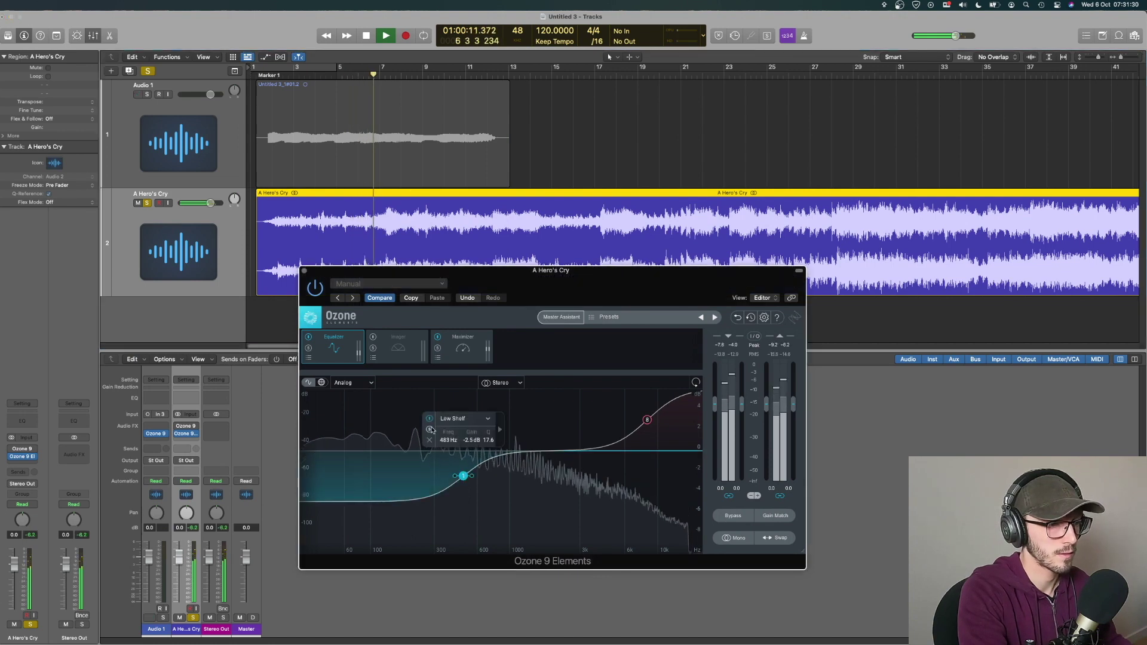
{"action": "left_click", "coordinate": [464, 478]}
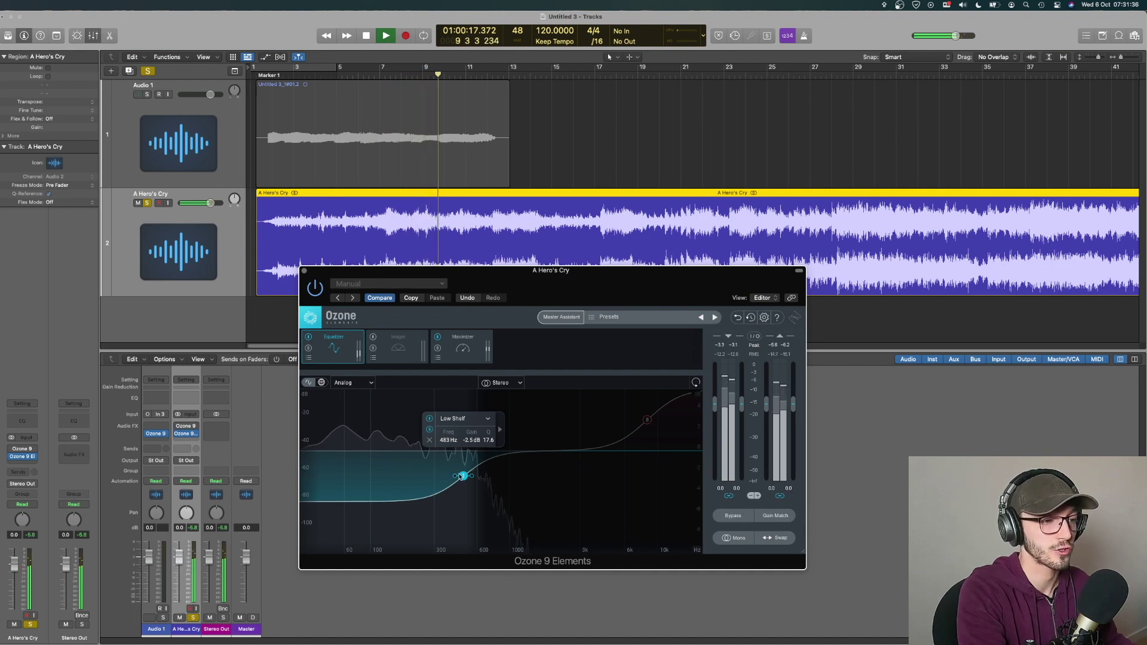
{"action": "mouse_move", "coordinate": [463, 476]}
{"action": "left_mouse_down"}
{"action": "mouse_move", "coordinate": [439, 478]}
{"action": "mouse_move", "coordinate": [462, 480]}
{"action": "mouse_move", "coordinate": [460, 453]}
{"action": "mouse_move", "coordinate": [463, 477]}
{"action": "left_mouse_up"}
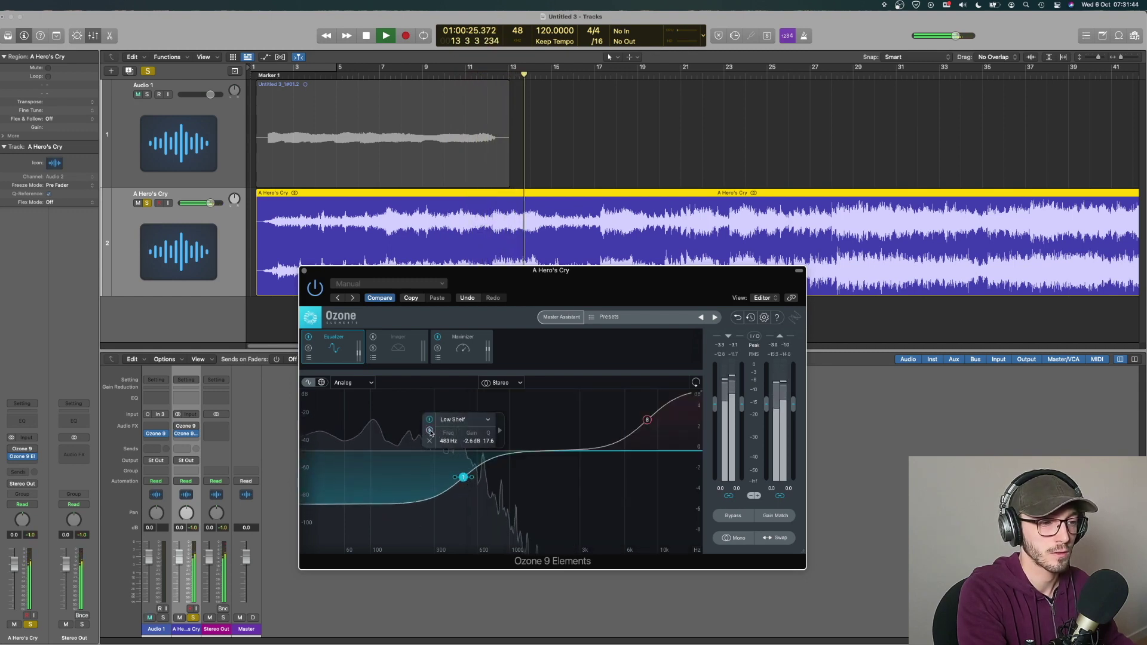
Audition the high shelf band in solo, return to the full signal, and stop playback.
{"action": "left_click", "coordinate": [647, 421]}
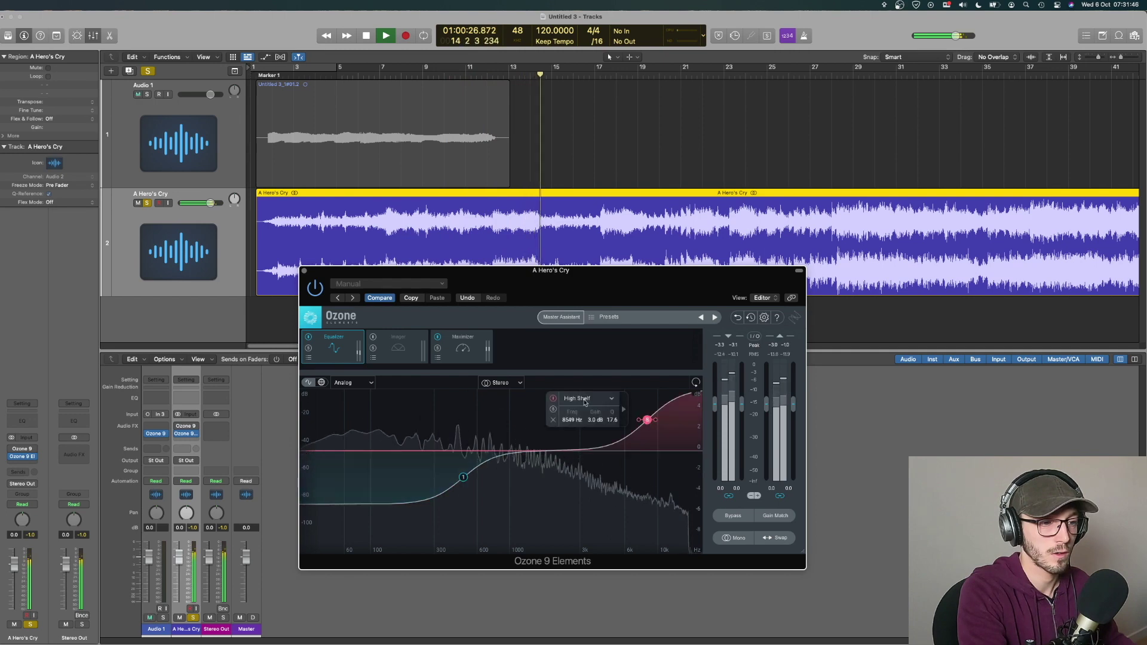
{"action": "left_click", "coordinate": [553, 410]}
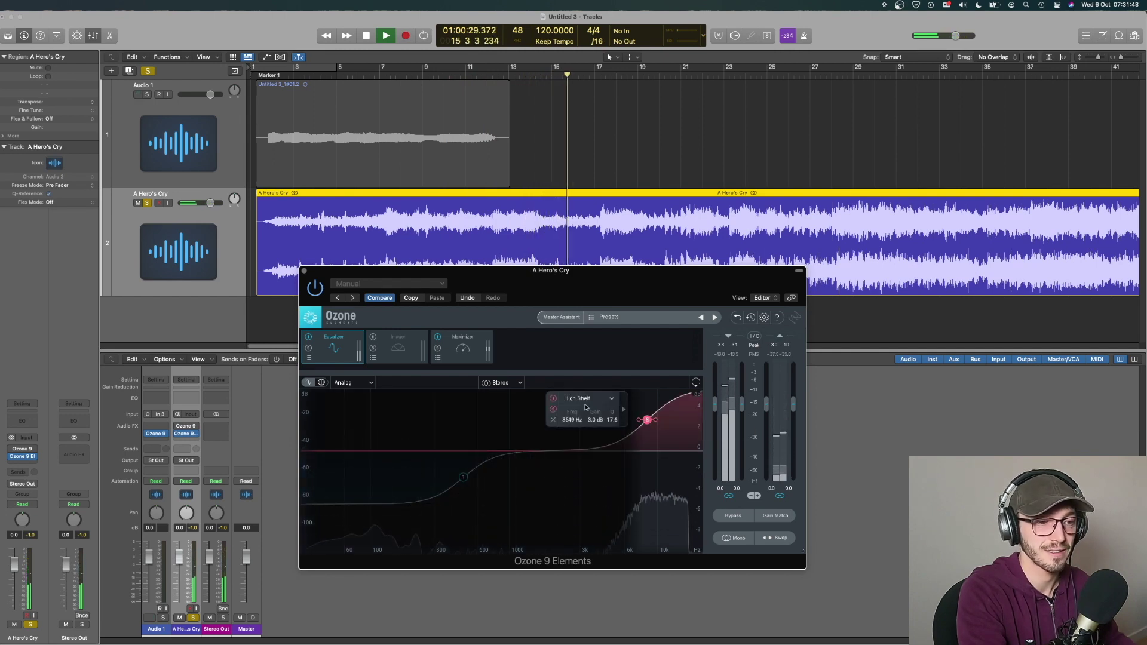
{"action": "left_click", "coordinate": [554, 411]}
{"action": "key", "text": "space"}
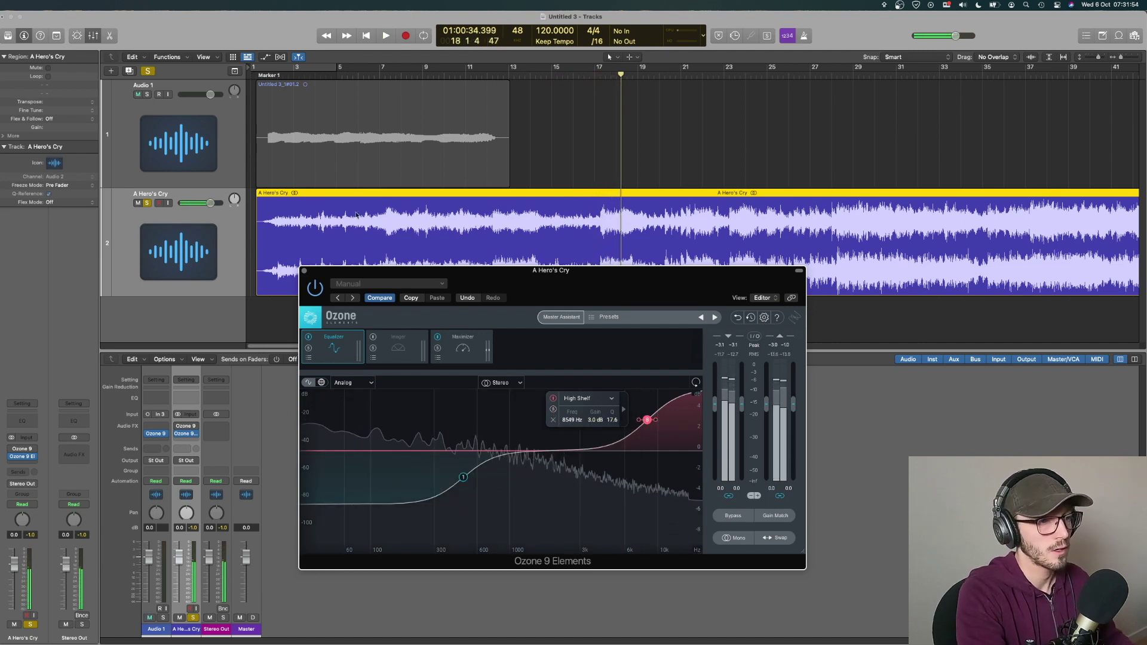
Open Audio 1's Ozone 9 to view its Equalizer alongside the Elements one, and close both plug-in windows.
{"action": "left_click", "coordinate": [230, 174]}
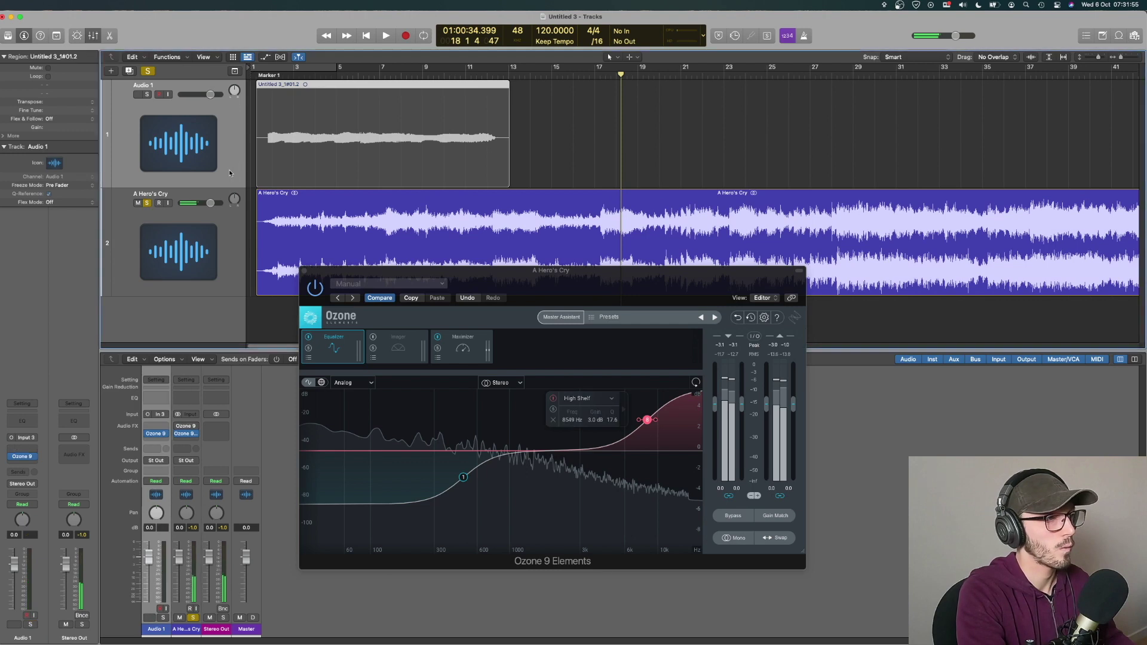
{"action": "left_click", "coordinate": [23, 457]}
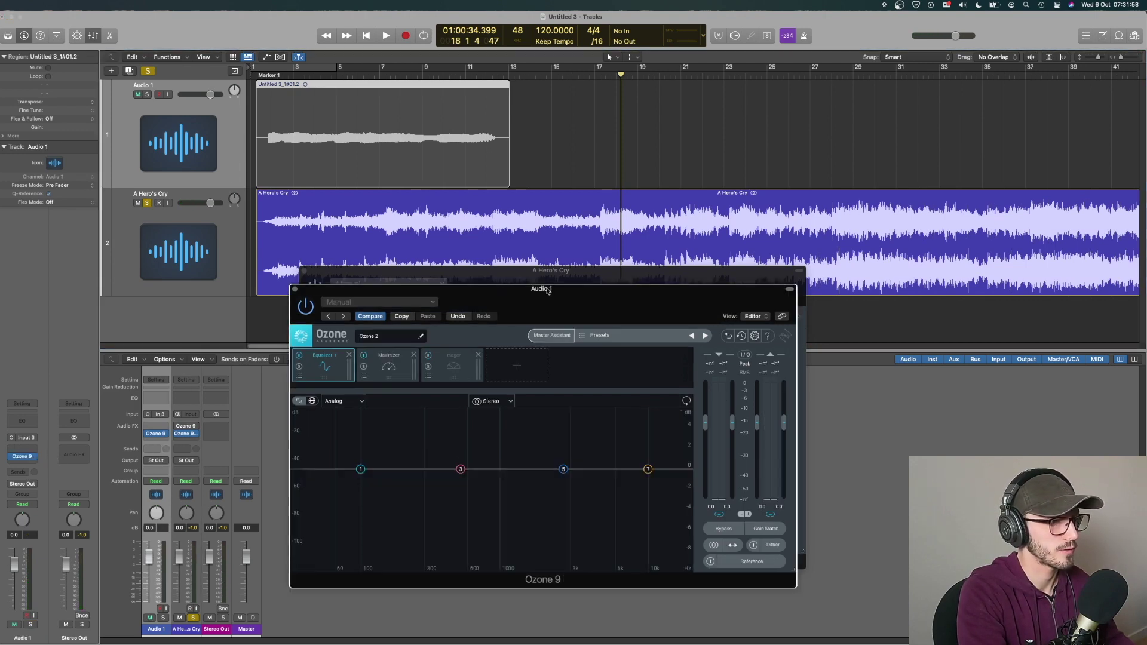
{"action": "left_click_drag", "start_coordinate": [547, 291], "coordinate": [604, 340]}
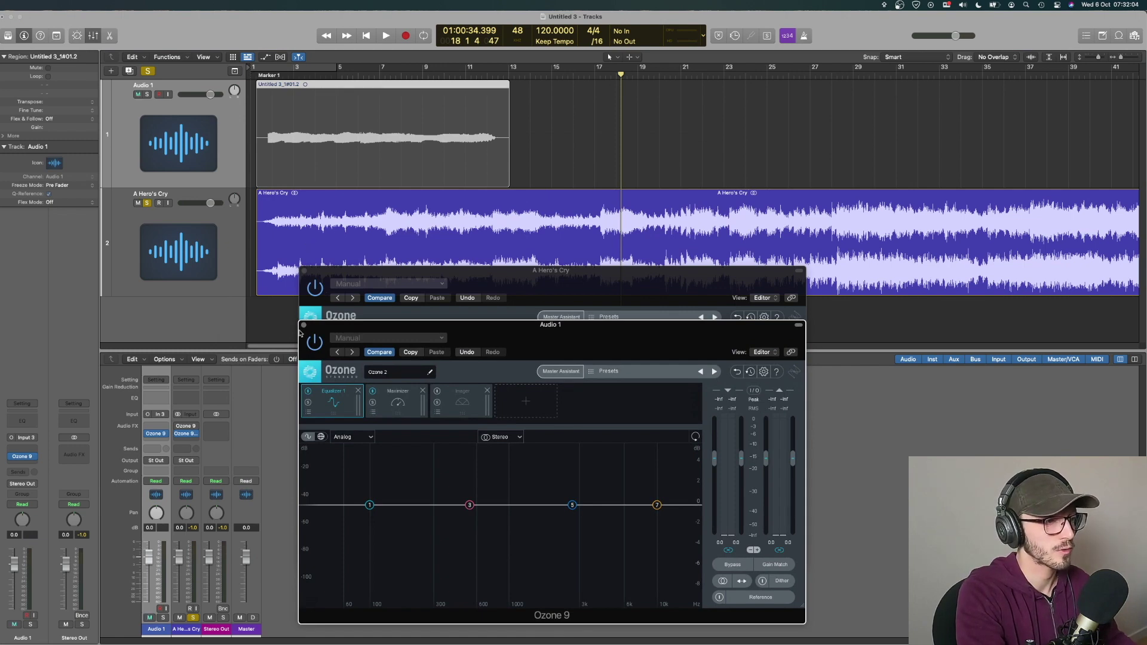
{"action": "left_click", "coordinate": [304, 326]}
{"action": "left_click", "coordinate": [304, 270]}
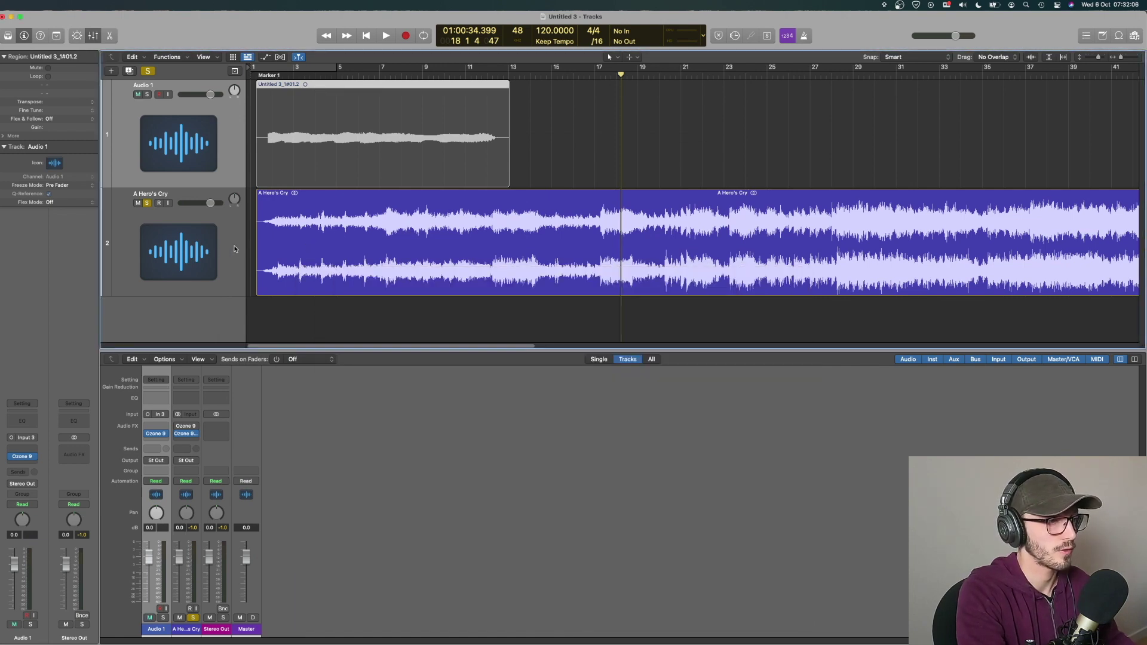
Open the Master Assistant in Ozone 9 on A Hero's Cry and place the playhead near bar 28.
{"action": "left_click", "coordinate": [234, 248]}
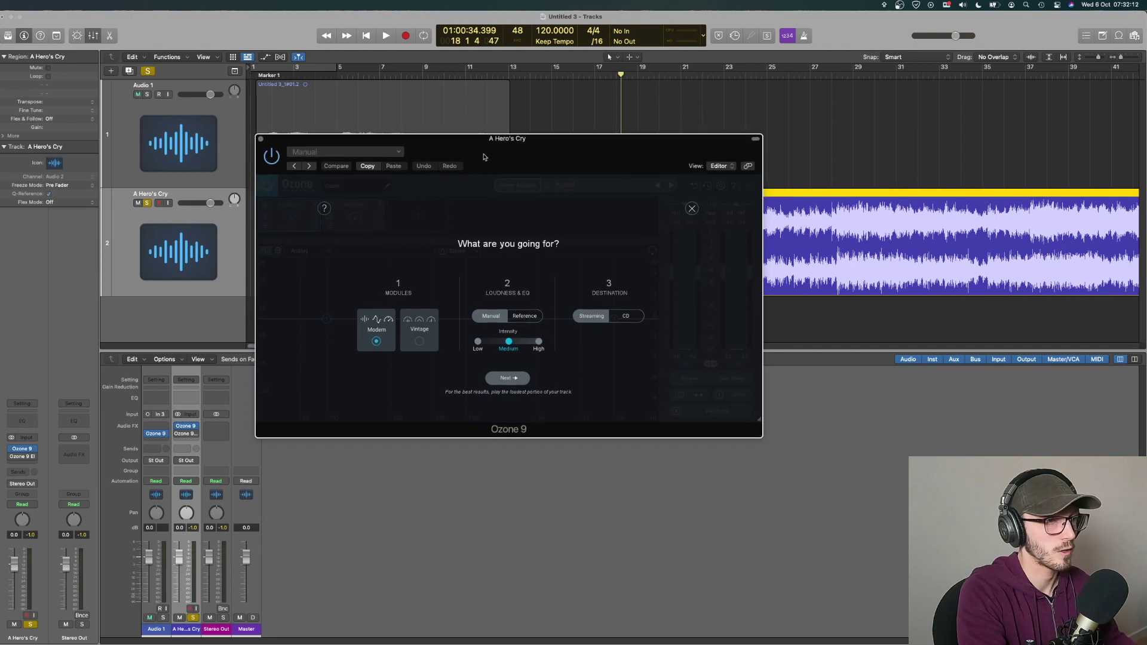
{"action": "left_click_drag", "start_coordinate": [267, 157], "coordinate": [295, 235]}
{"action": "left_click", "coordinate": [833, 76]}
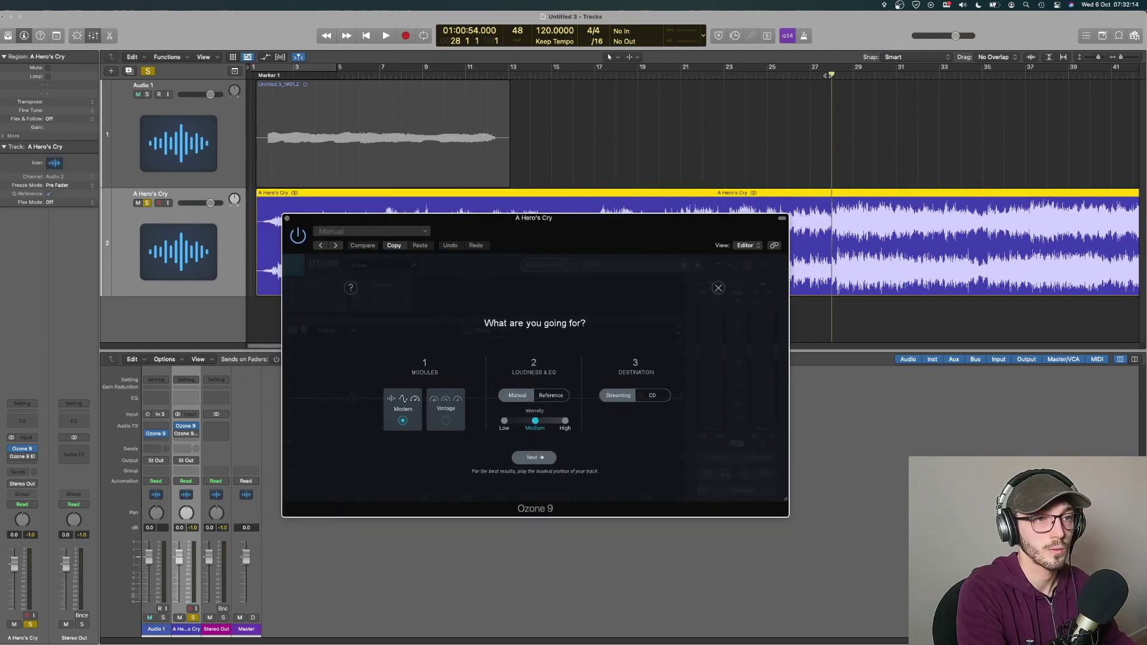
Run the Master Assistant with Vintage modules, Manual loudness at Medium intensity and Streaming destination, playing the track for its analysis.
{"action": "left_click", "coordinate": [442, 426]}
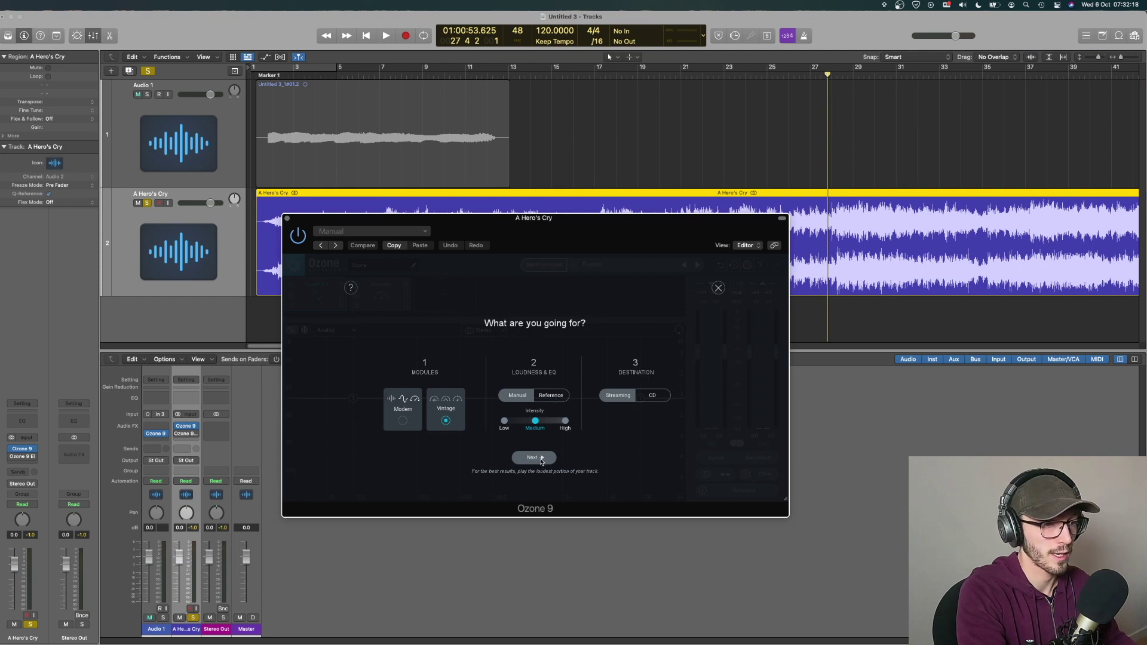
{"action": "left_click", "coordinate": [533, 458]}
{"action": "key", "text": "space"}
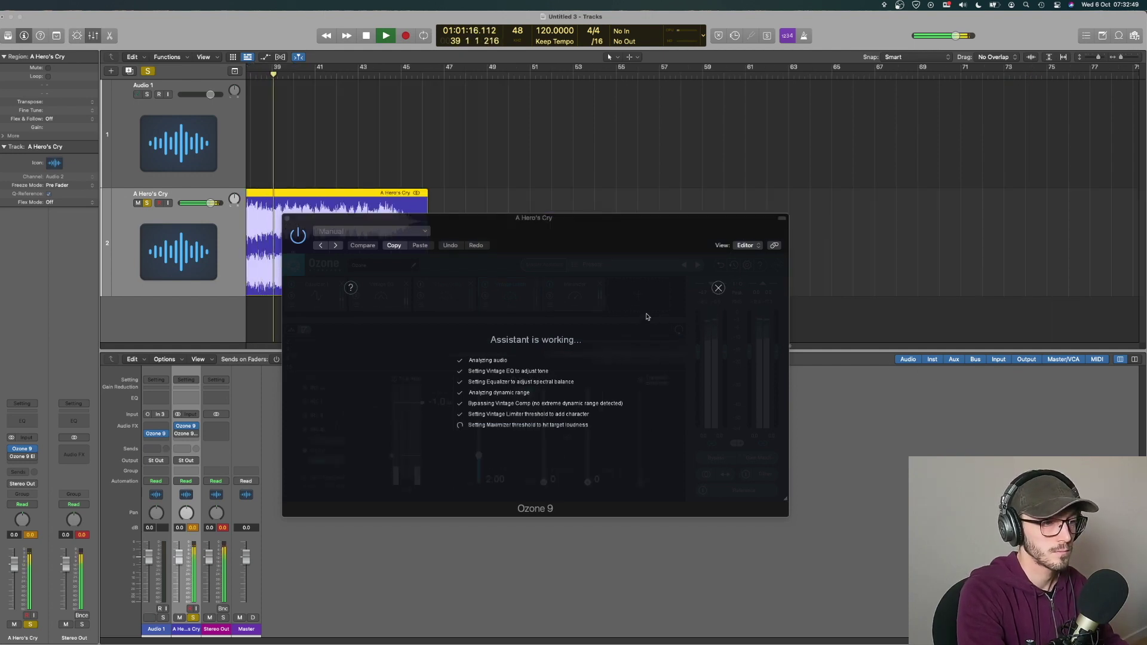
{"action": "scroll", "coordinate": [469, 195], "scroll_direction": "left", "scroll_amount": 5}
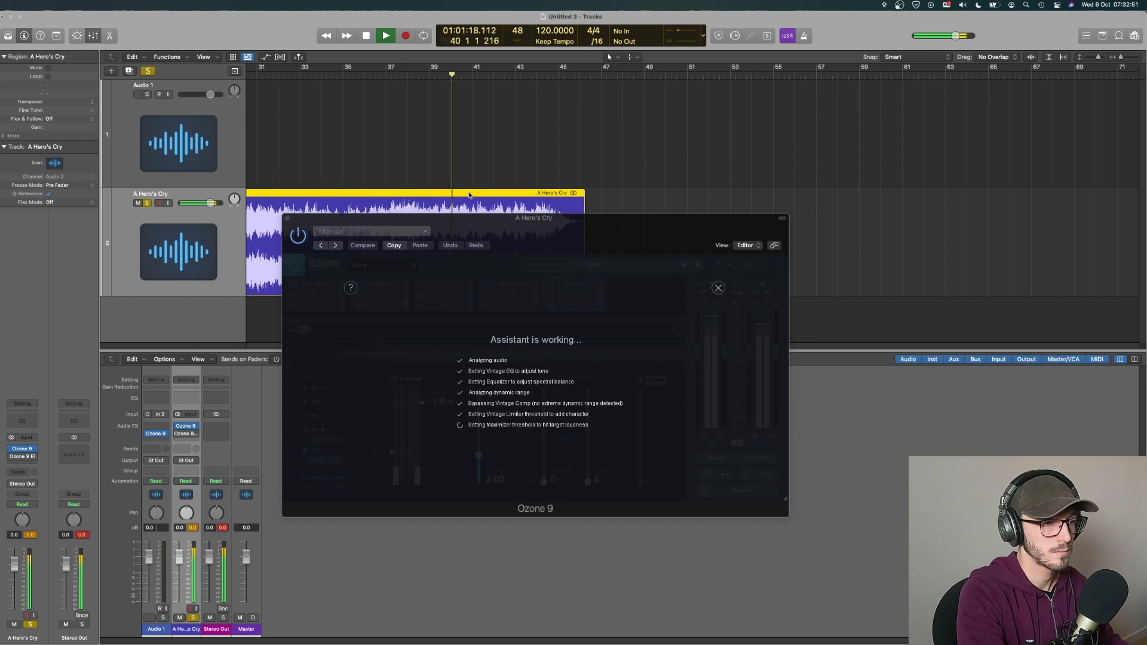
{"action": "scroll", "coordinate": [469, 195], "scroll_direction": "left", "scroll_amount": 8}
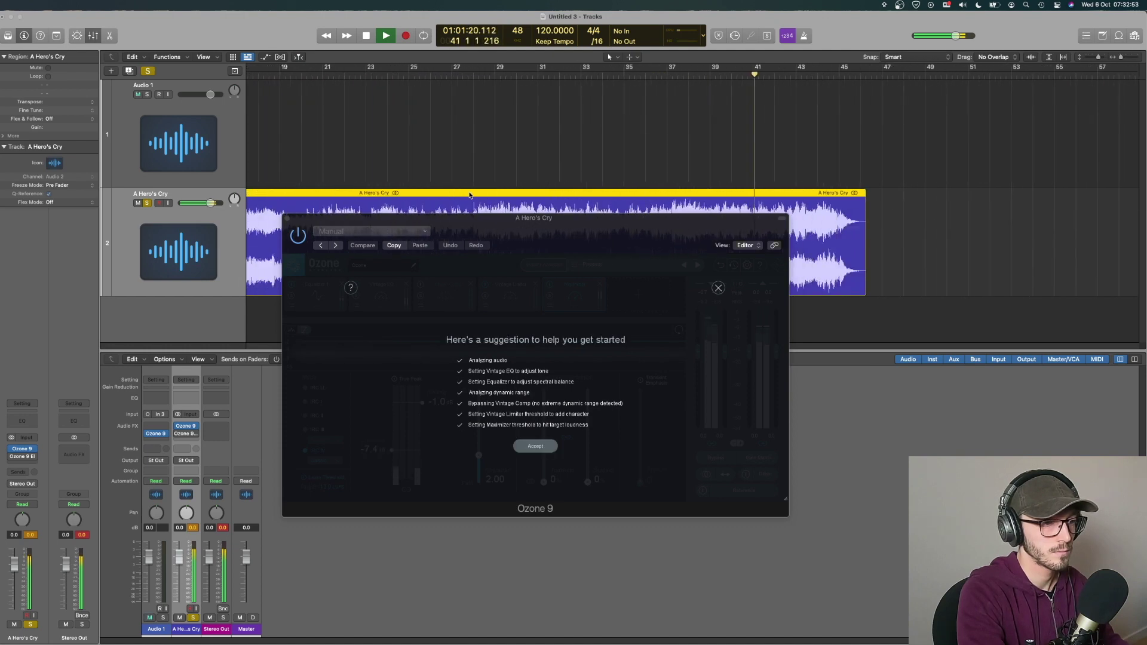
Accept the Master Assistant's suggested Vintage chain in Ozone 9 and stop playback.
{"action": "left_click", "coordinate": [535, 445]}
{"action": "left_click", "coordinate": [718, 132]}
{"action": "key", "text": "space"}
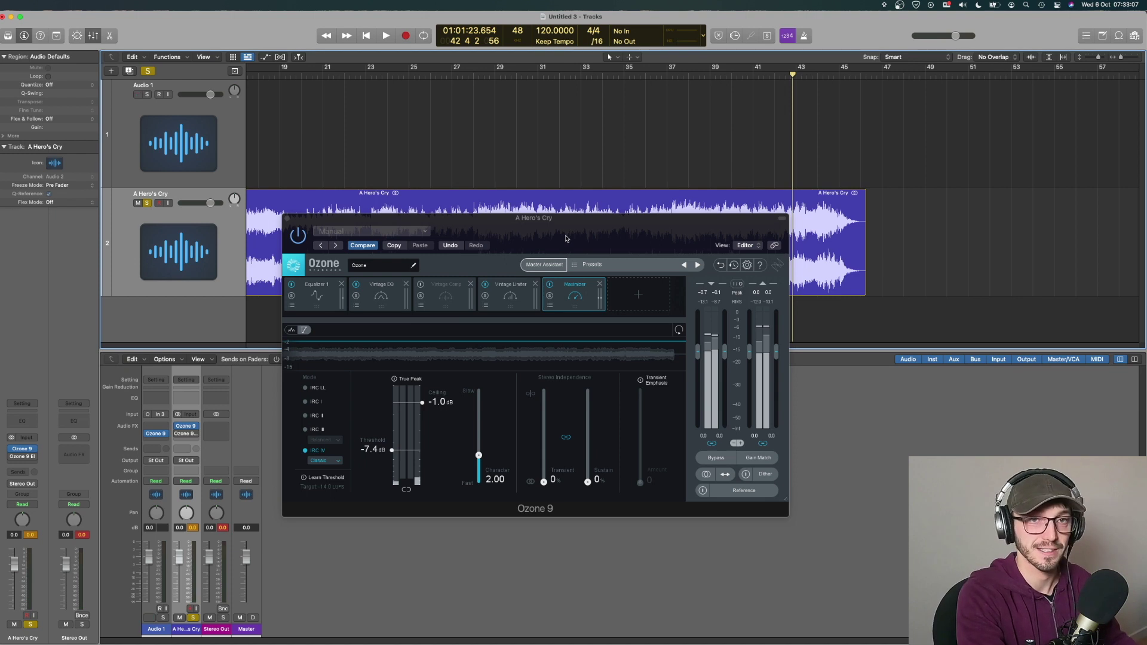
View Ozone 9's Vintage EQ and Equalizer modules, and arrange its window beside the Ozone 9 Elements one to compare their Equalizers.
{"action": "left_click", "coordinate": [378, 306]}
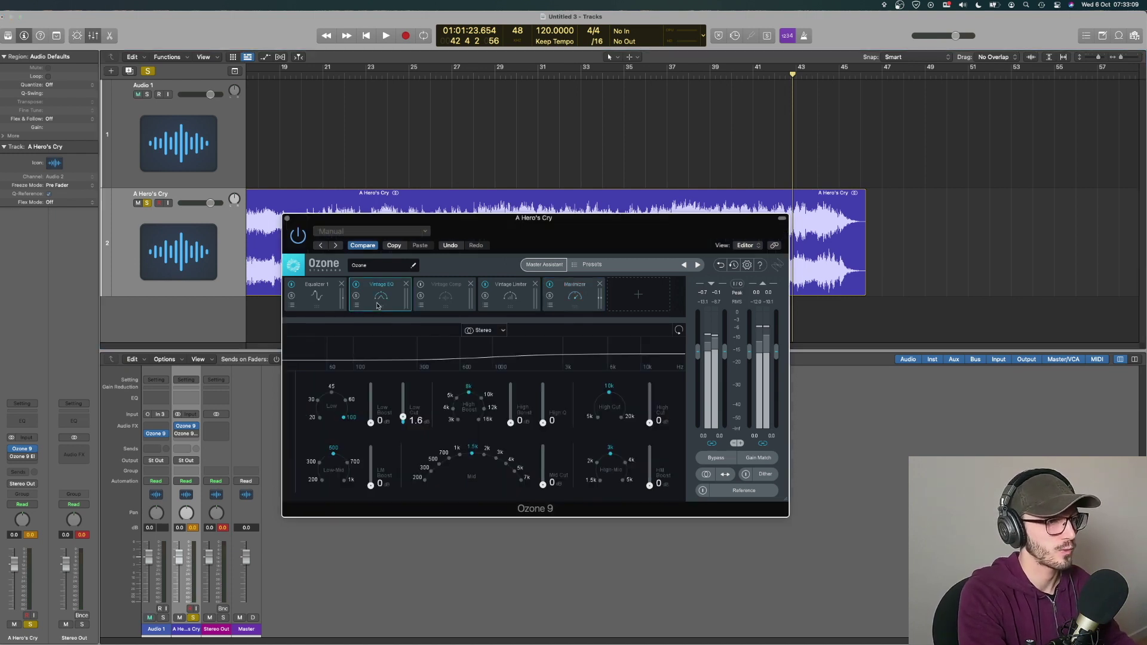
{"action": "left_click", "coordinate": [326, 300]}
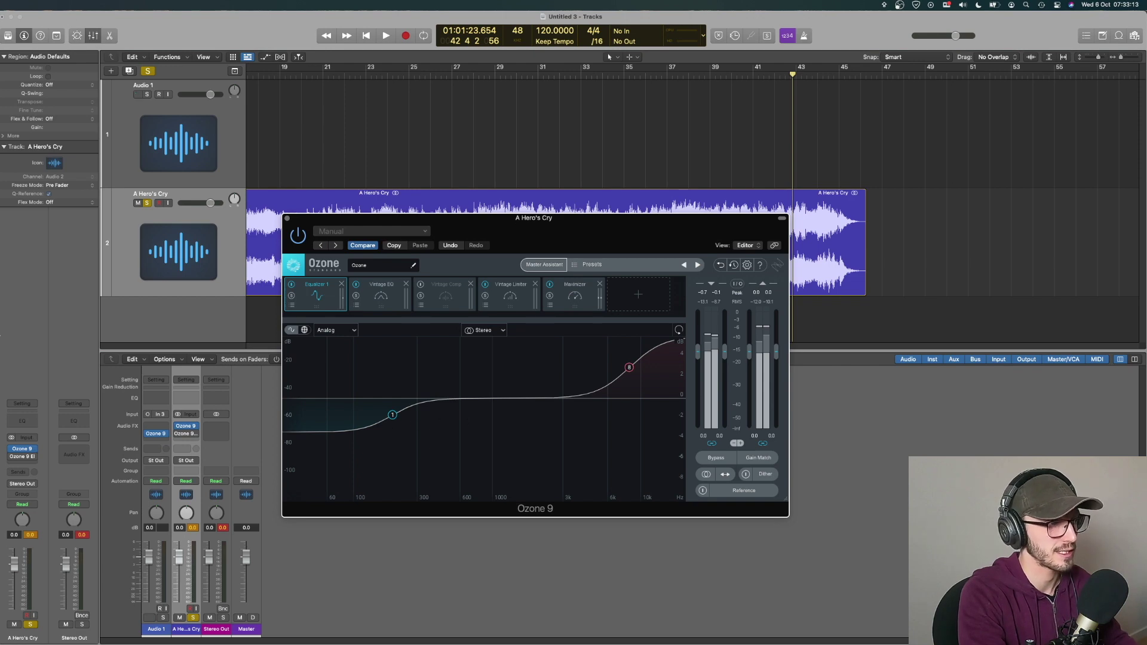
{"action": "left_click_drag", "start_coordinate": [681, 245], "coordinate": [442, 232]}
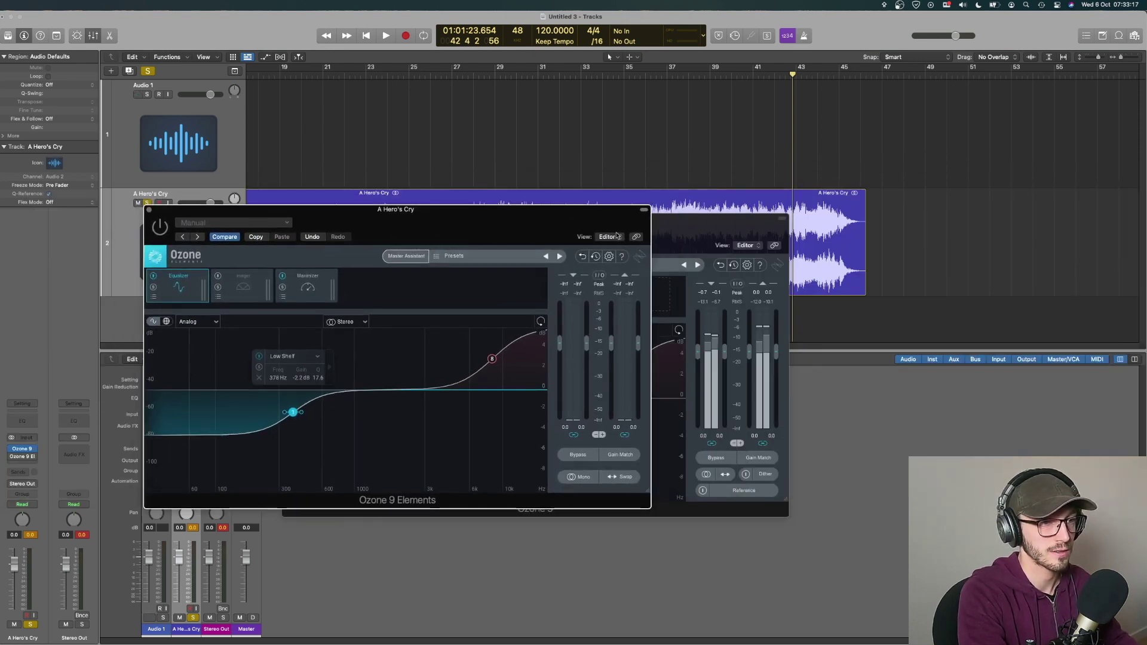
{"action": "left_click_drag", "start_coordinate": [677, 231], "coordinate": [1021, 221]}
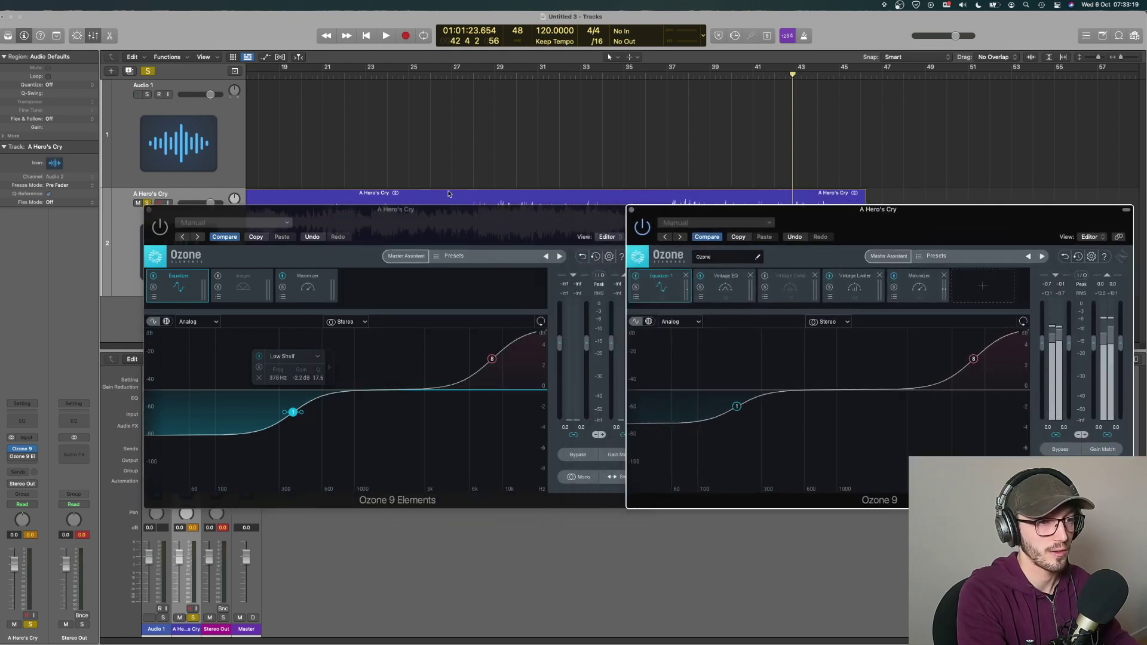
{"action": "left_click_drag", "start_coordinate": [510, 220], "coordinate": [431, 210]}
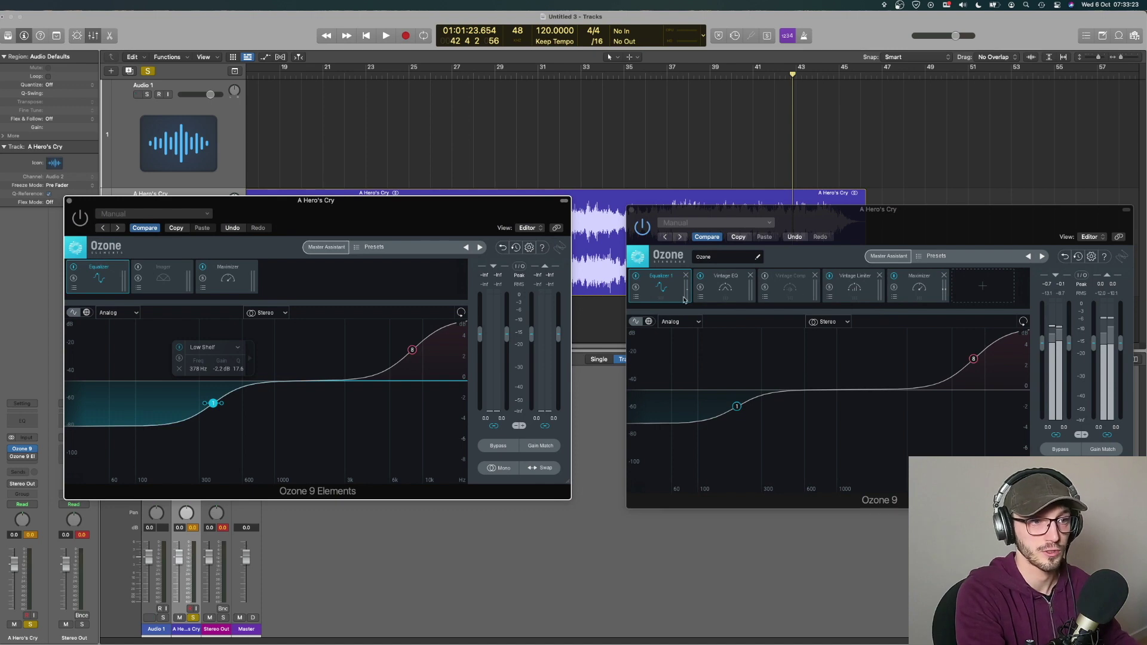
Show the Maximizer in both plug-ins and set the Ozone 9 Maximizer's threshold to -4.9 dB.
{"action": "left_click", "coordinate": [212, 286]}
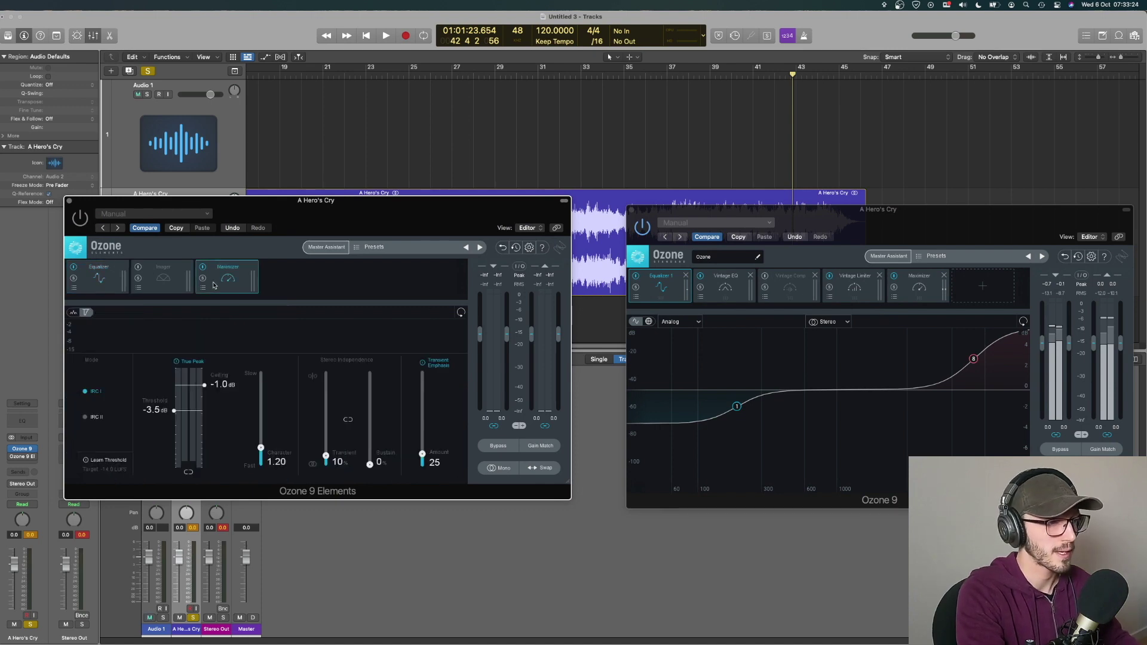
{"action": "left_click", "coordinate": [925, 294]}
{"action": "left_click_drag", "start_coordinate": [980, 228], "coordinate": [939, 217]}
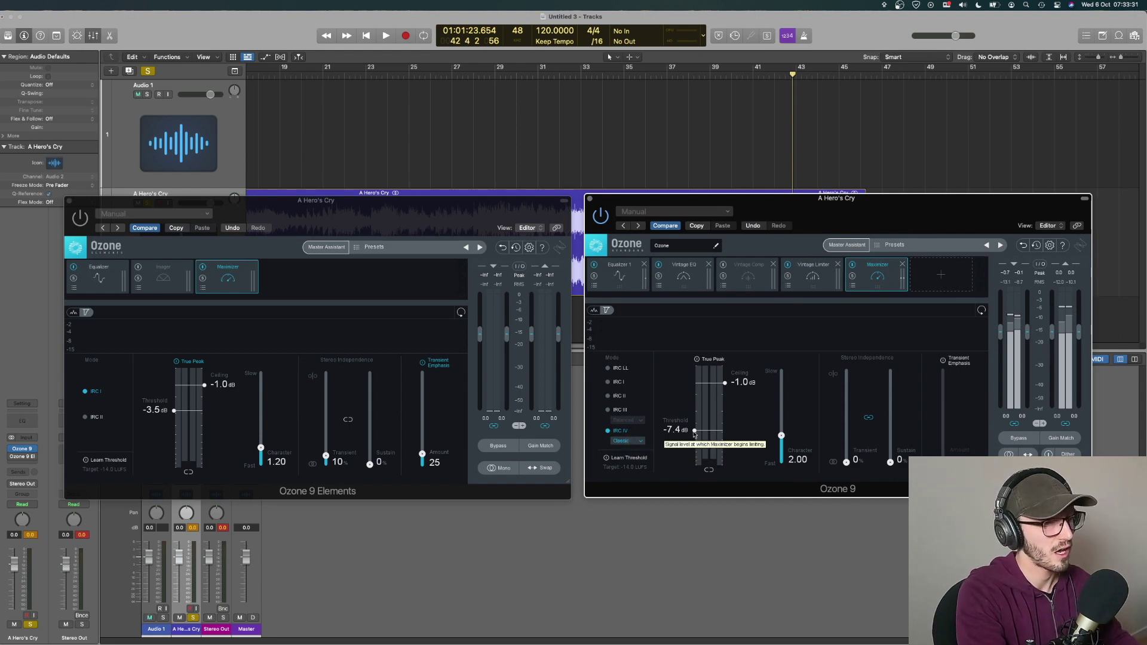
{"action": "left_click_drag", "start_coordinate": [694, 432], "coordinate": [696, 432]}
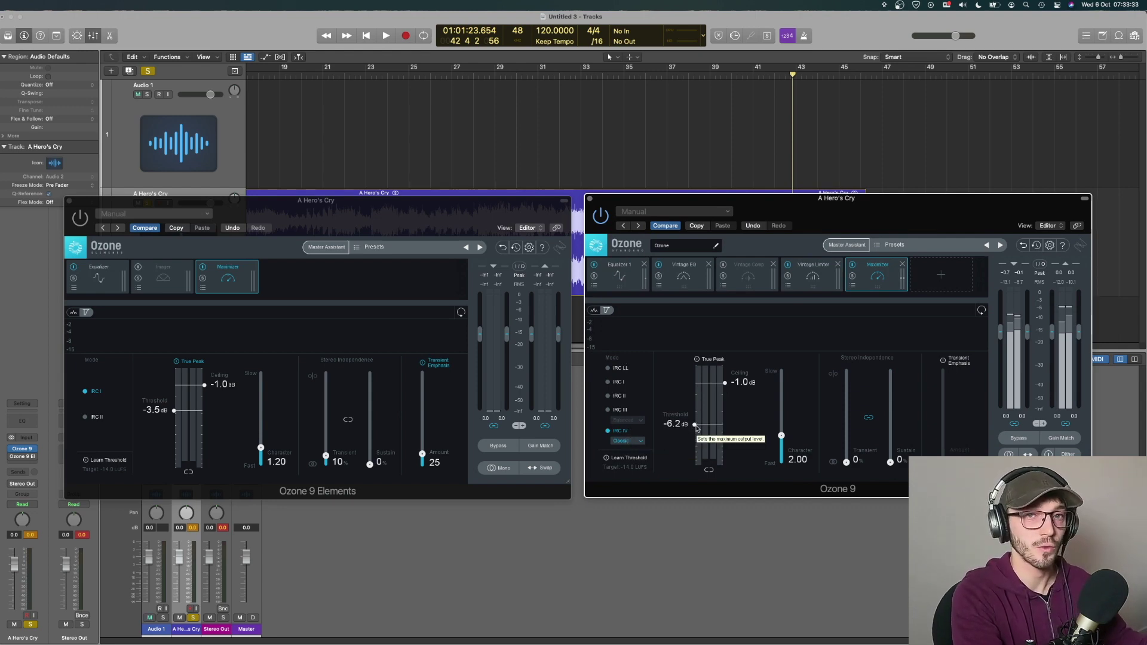
{"action": "left_click_drag", "start_coordinate": [696, 429], "coordinate": [695, 425]}
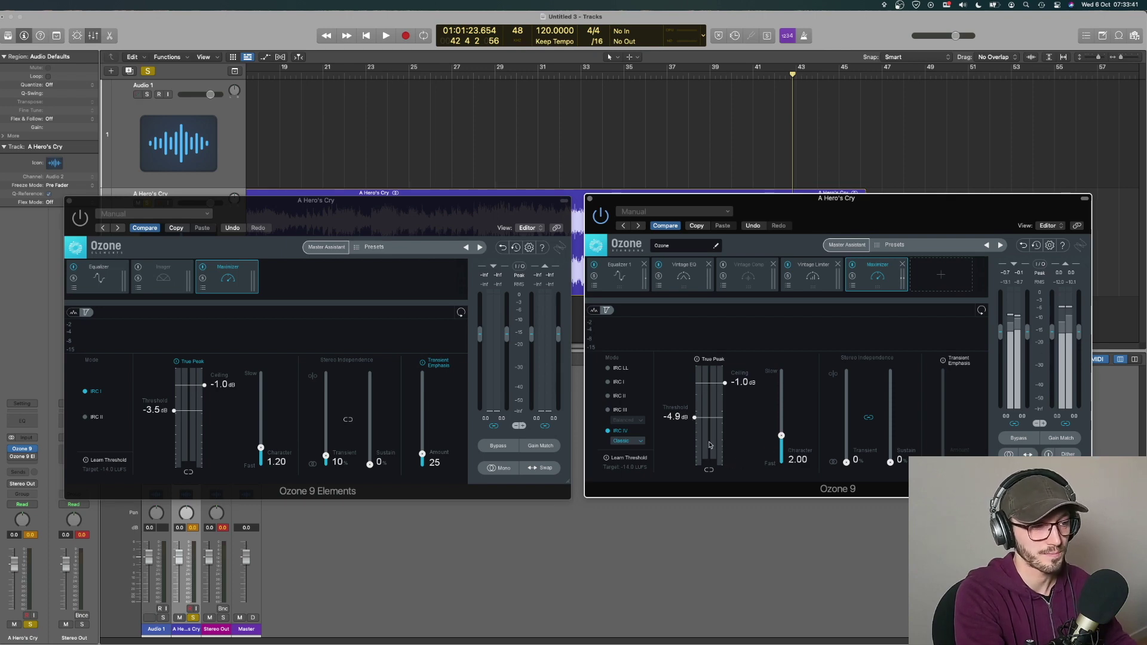
Examine the Vintage Limiter, Vintage Comp and Vintage EQ modules in Ozone 9.
{"action": "left_click", "coordinate": [818, 266]}
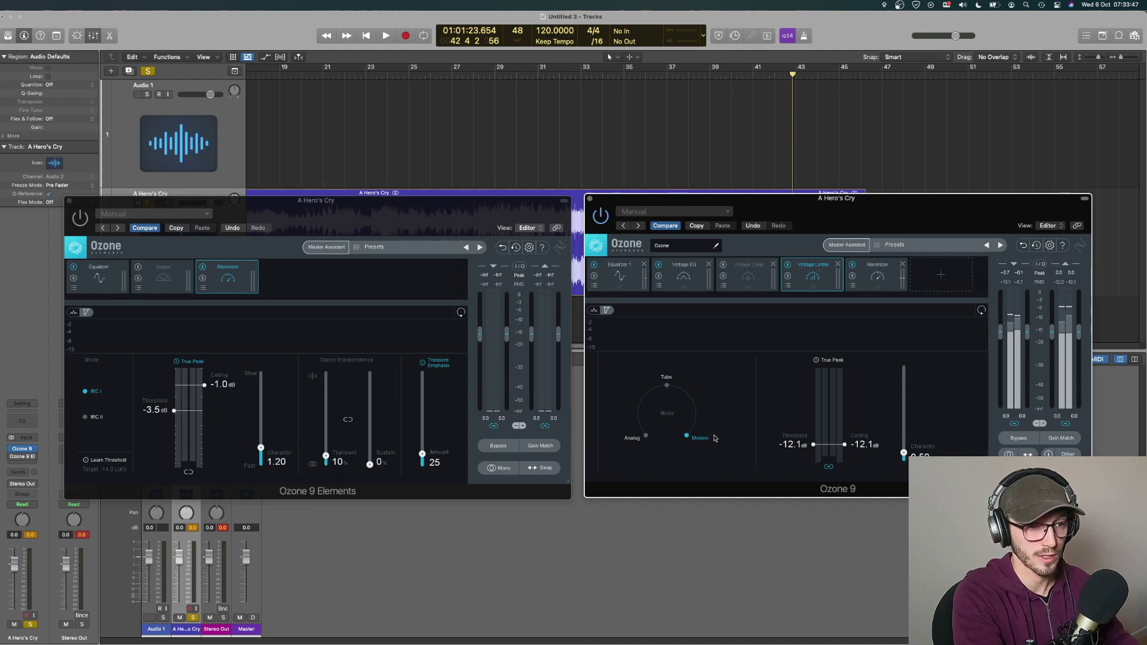
{"action": "left_click", "coordinate": [749, 274]}
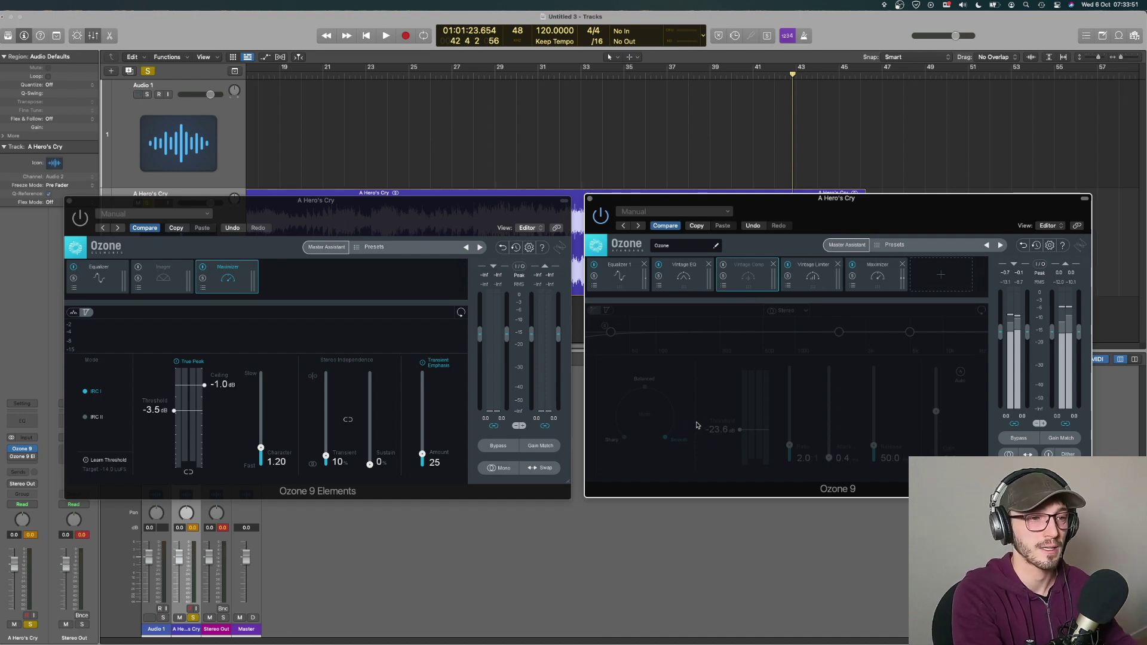
{"action": "left_click", "coordinate": [694, 288]}
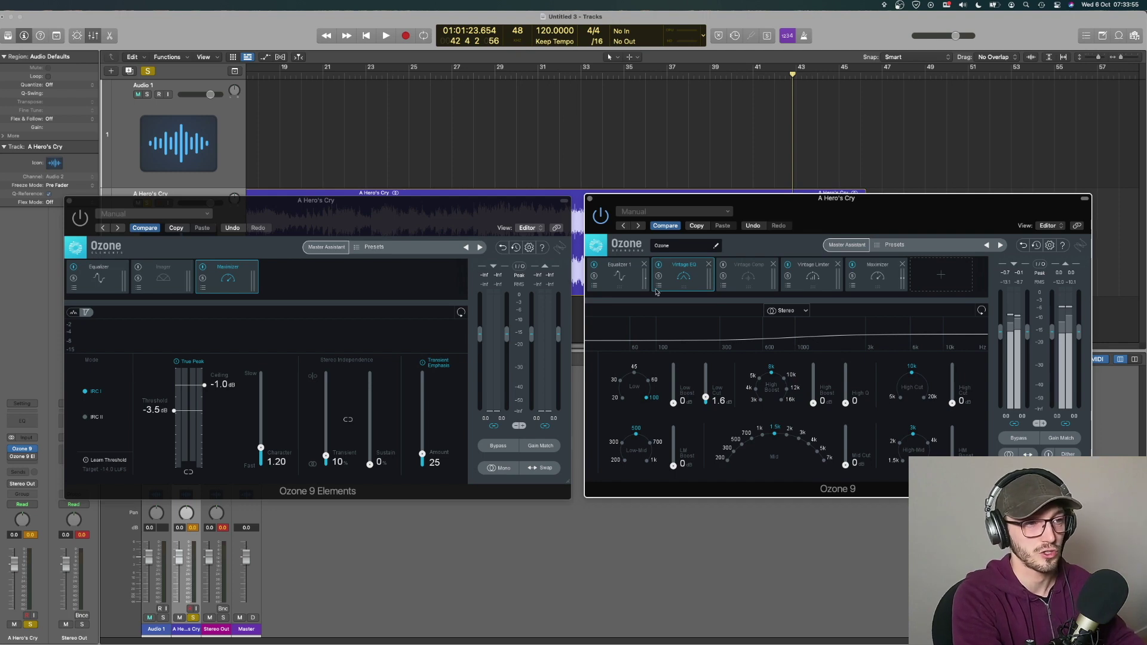
Reposition the Ozone 9 Elements and Ozone 9 windows so they no longer overlap.
{"action": "mouse_move", "coordinate": [333, 222]}
{"action": "left_mouse_down"}
{"action": "mouse_move", "coordinate": [332, 347]}
{"action": "mouse_move", "coordinate": [345, 333]}
{"action": "mouse_move", "coordinate": [344, 222]}
{"action": "left_mouse_up"}
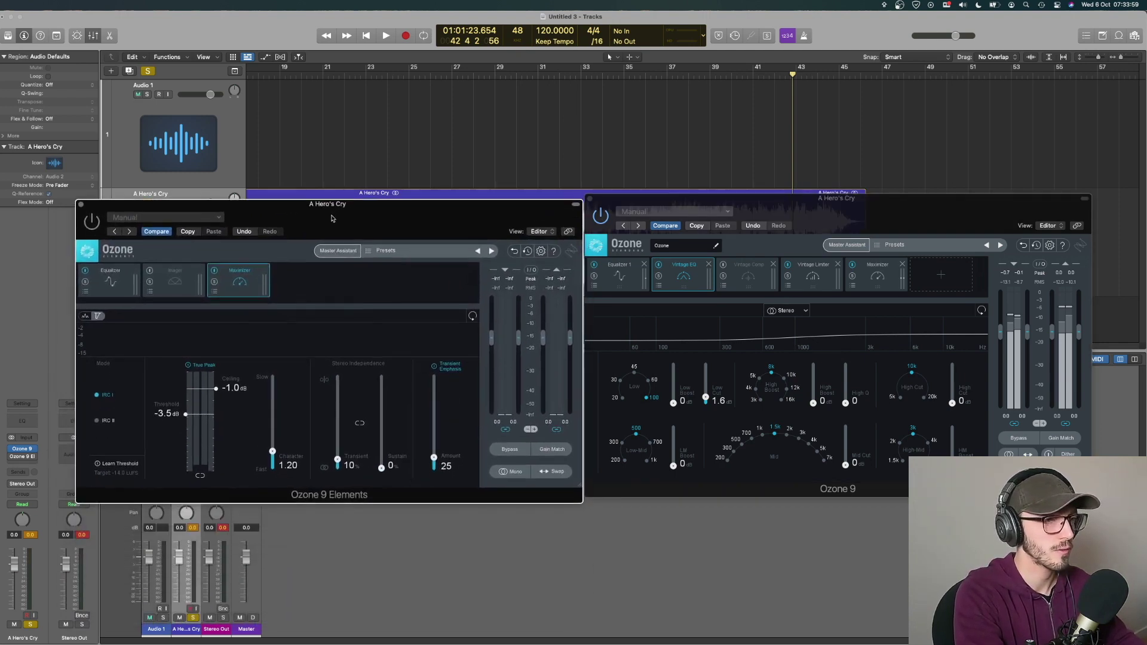
{"action": "left_click", "coordinate": [596, 219]}
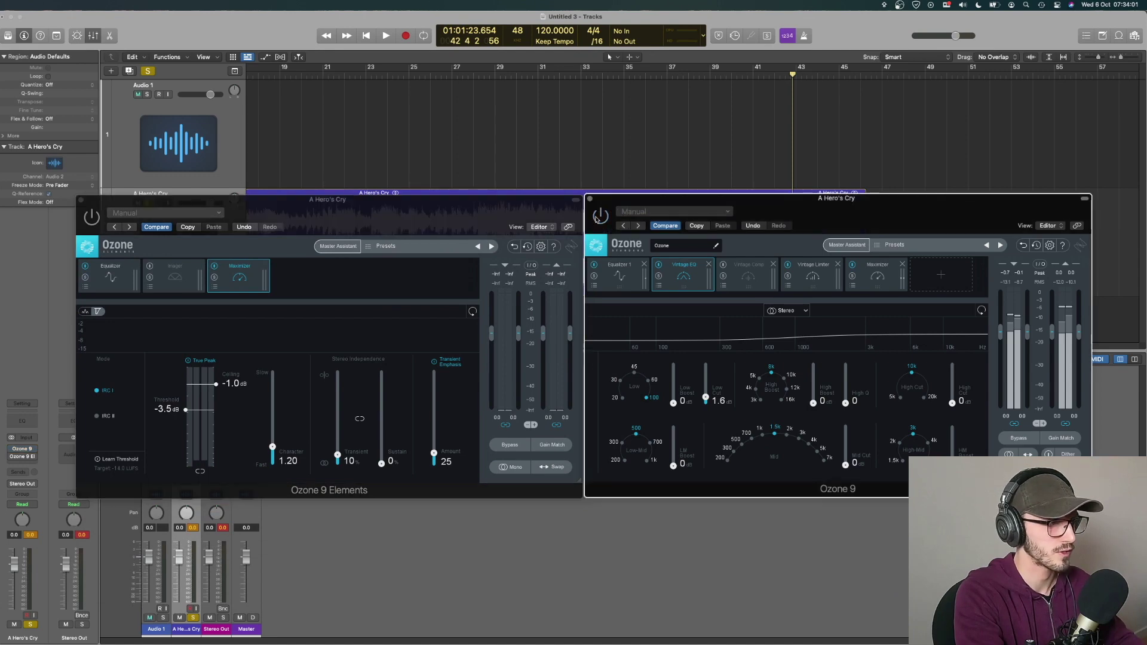
{"action": "left_click_drag", "start_coordinate": [528, 213], "coordinate": [528, 265]}
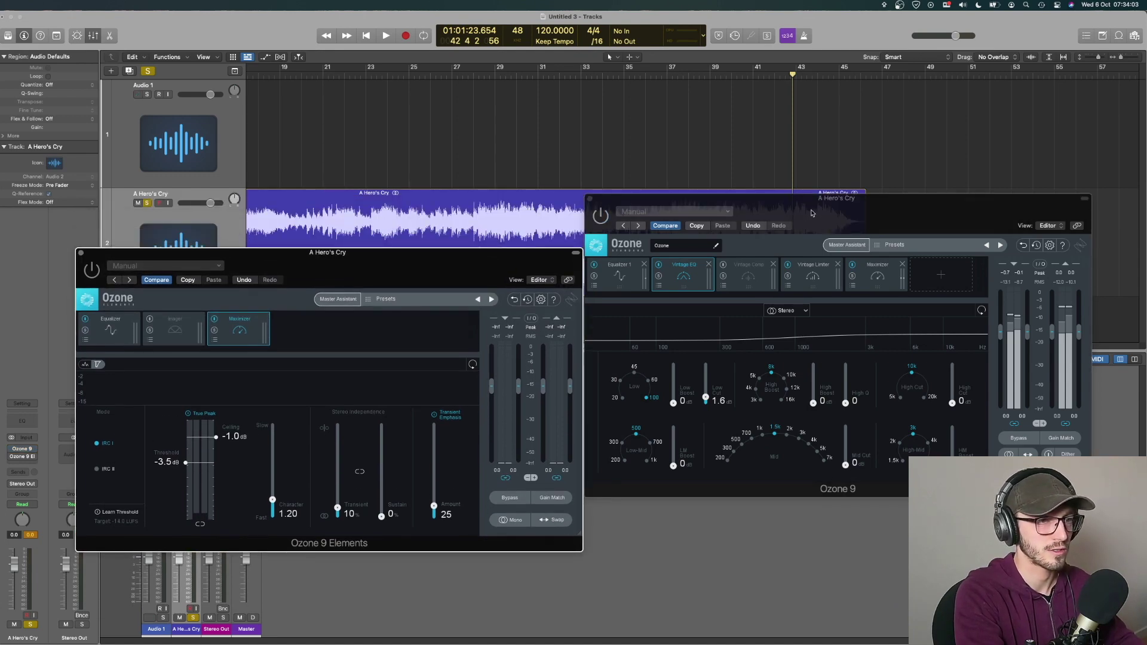
{"action": "left_click_drag", "start_coordinate": [820, 209], "coordinate": [868, 185]}
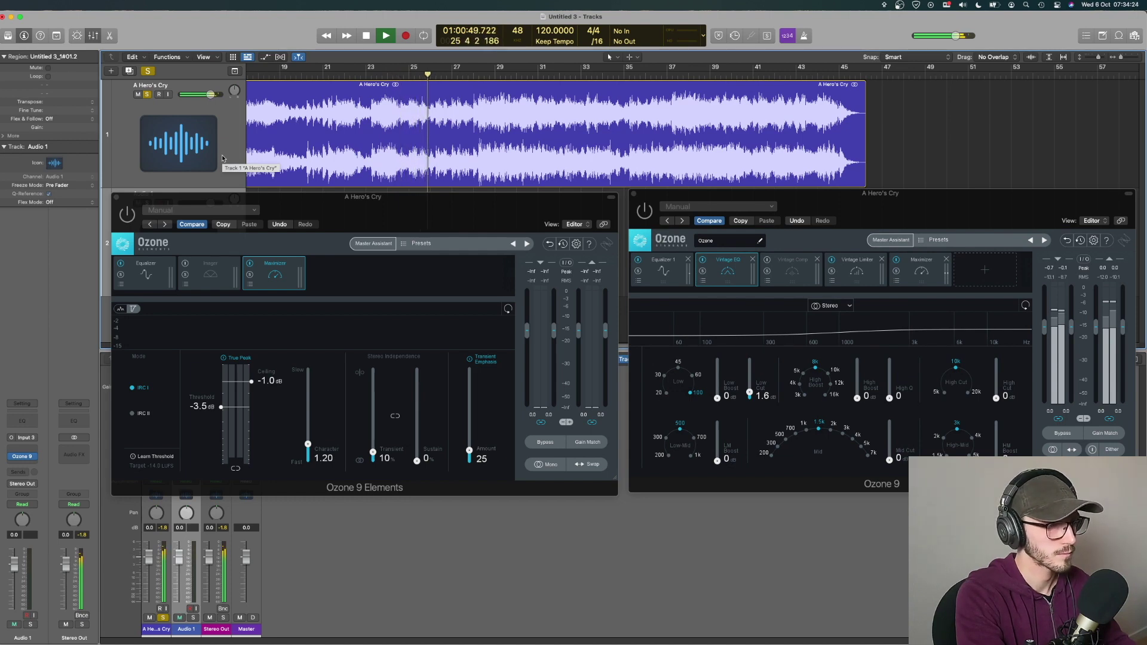
Audition A Hero's Cry by switching Ozone 9 Elements and Ozone 9 on and off in turn, and stop playback.
{"action": "left_click", "coordinate": [125, 214]}
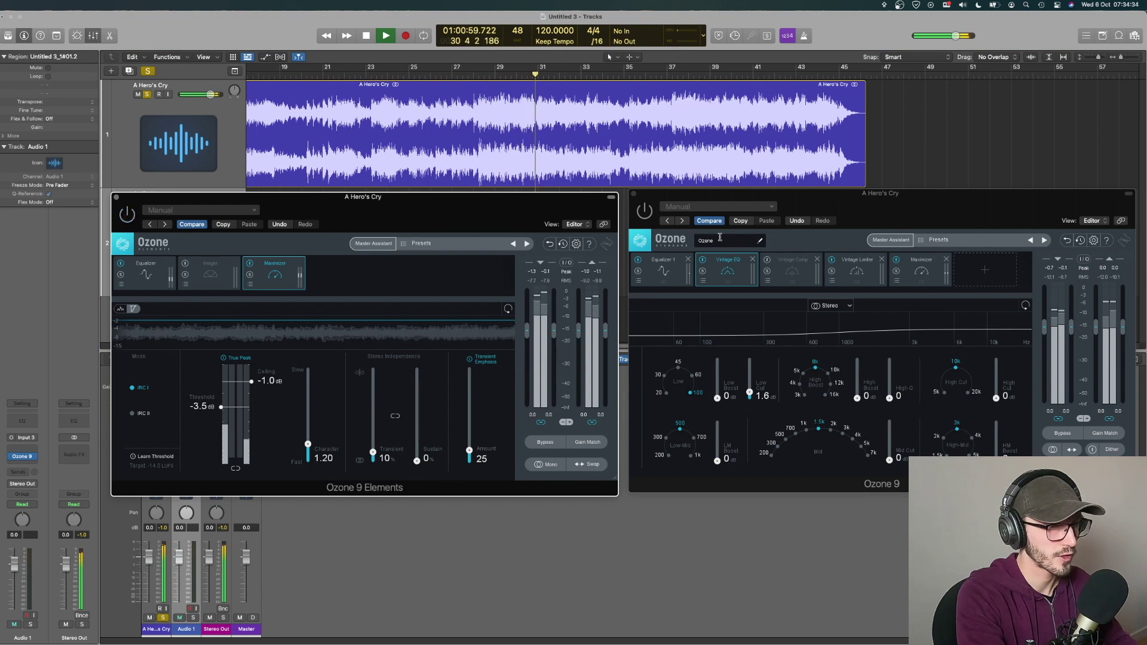
{"action": "left_click", "coordinate": [643, 212]}
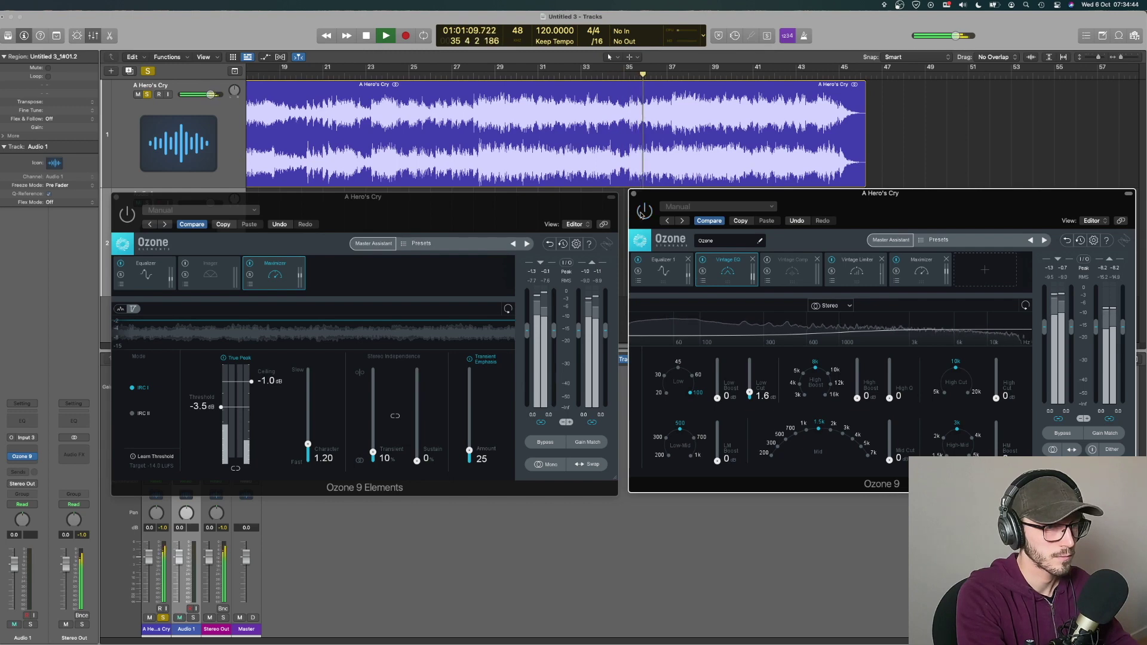
{"action": "left_click", "coordinate": [127, 217]}
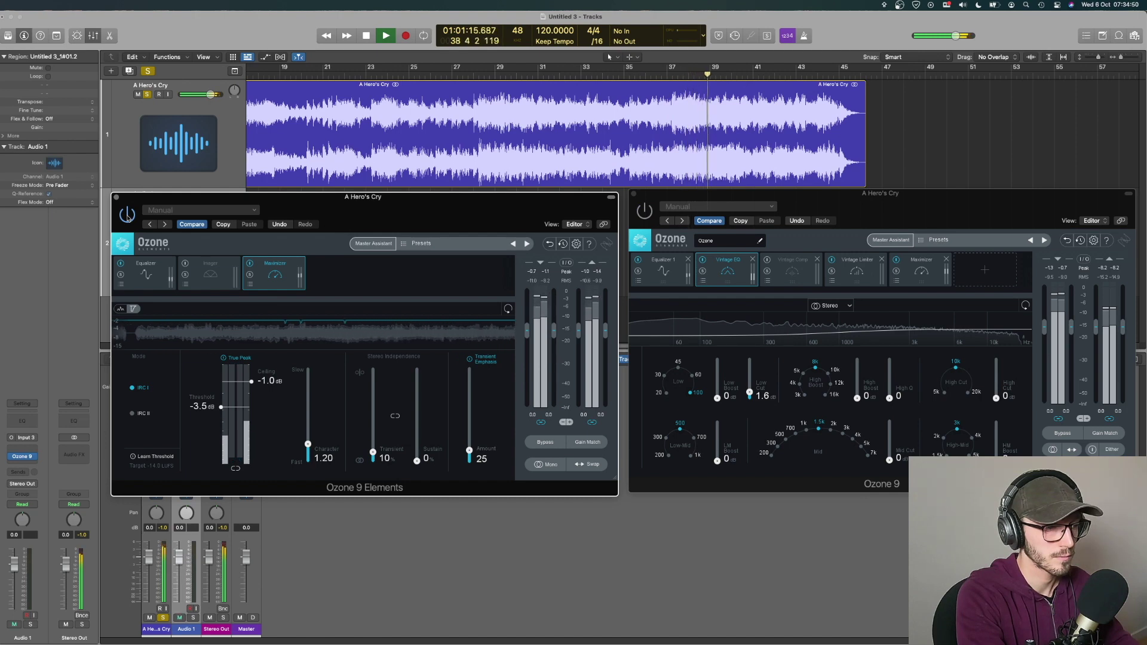
{"action": "left_click", "coordinate": [647, 222]}
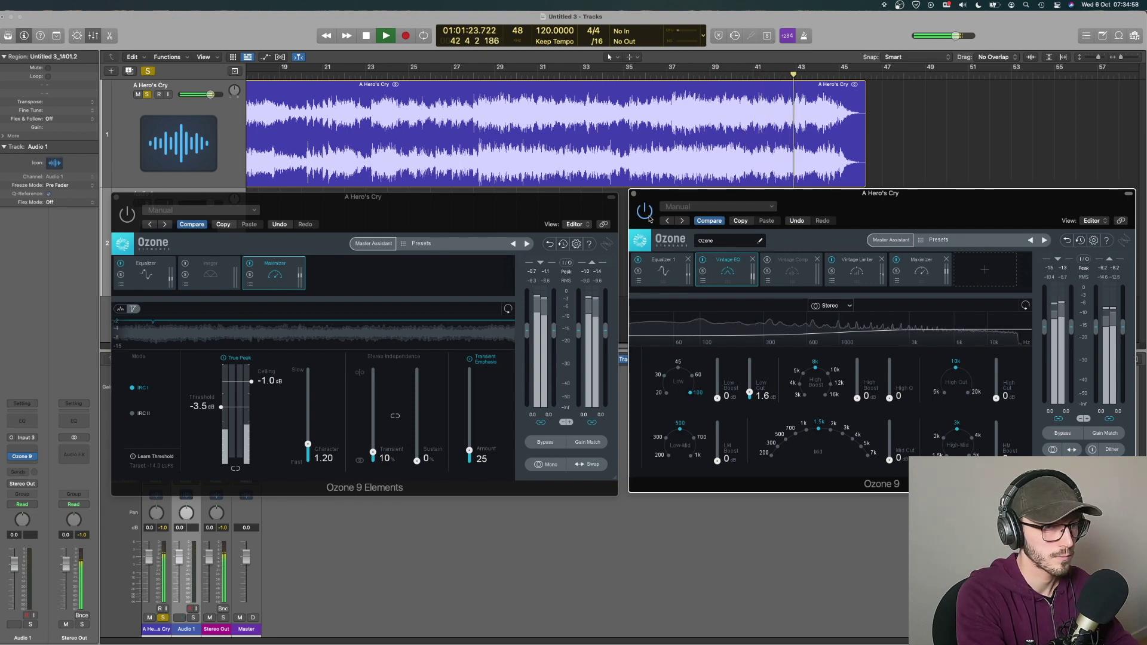
{"action": "key", "text": "space"}
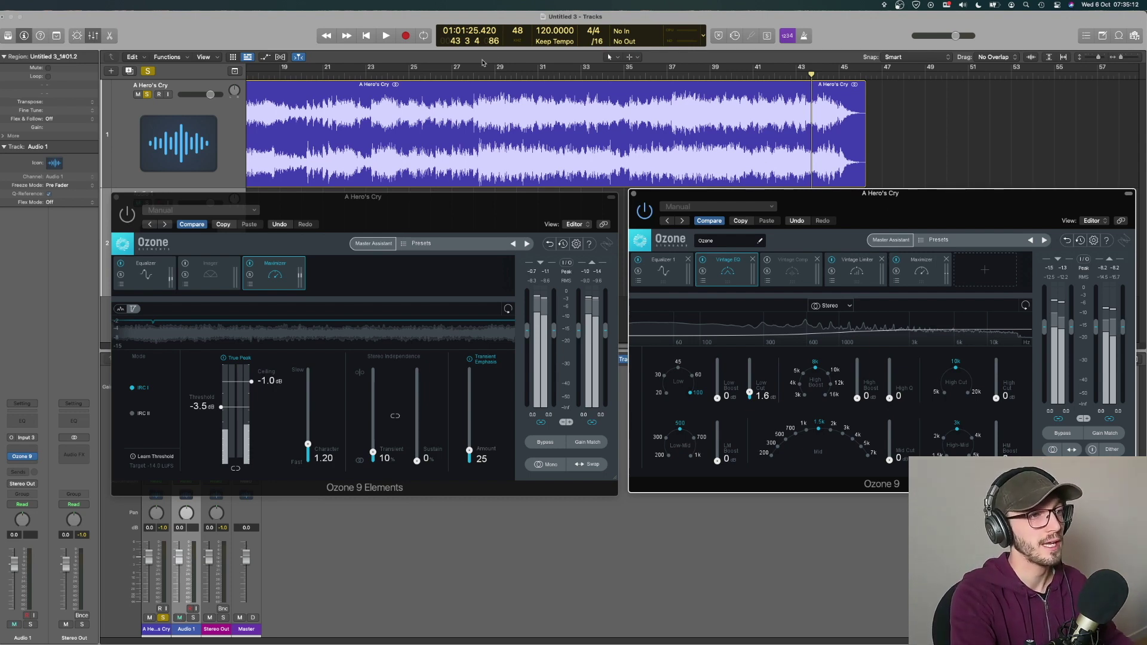
Run Ozone 9's Master Assistant with Modern modules, Manual loudness at Medium intensity and Streaming destination, playing from just before bar 28 for analysis.
{"action": "left_click", "coordinate": [471, 74]}
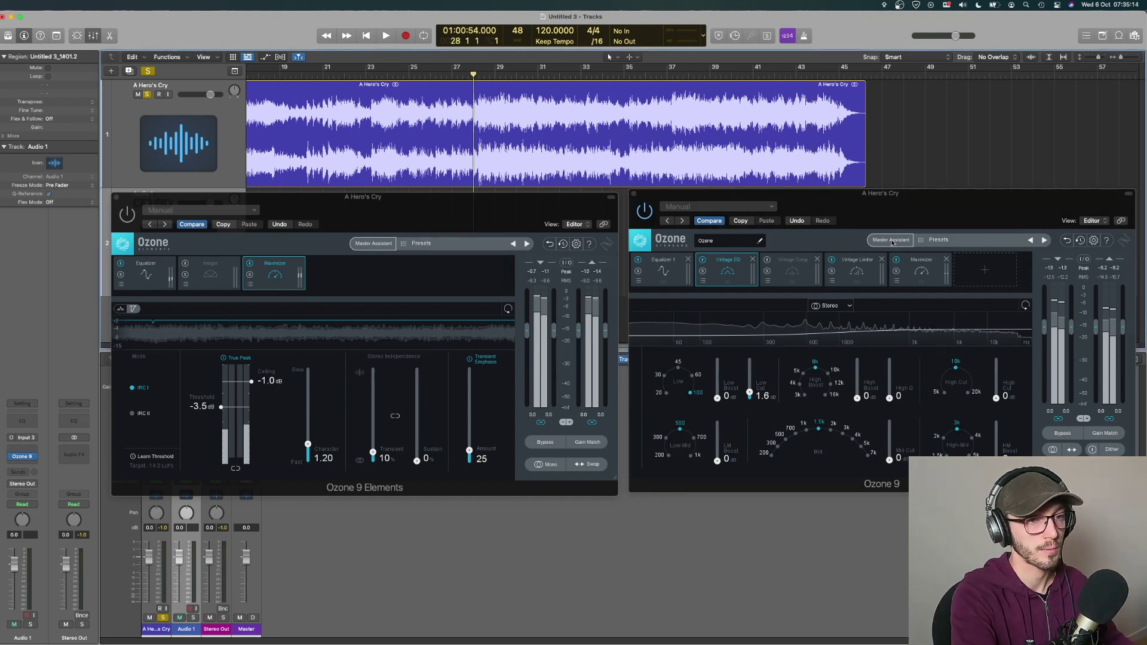
{"action": "left_click", "coordinate": [890, 240]}
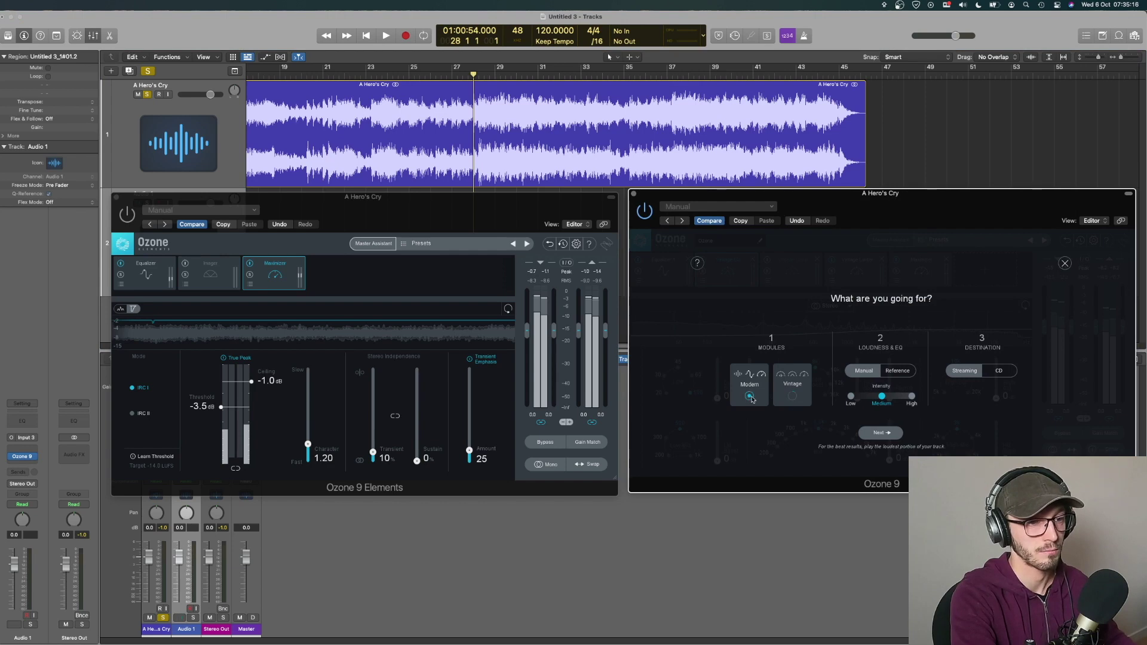
{"action": "left_click", "coordinate": [584, 74]}
{"action": "left_click", "coordinate": [469, 74]}
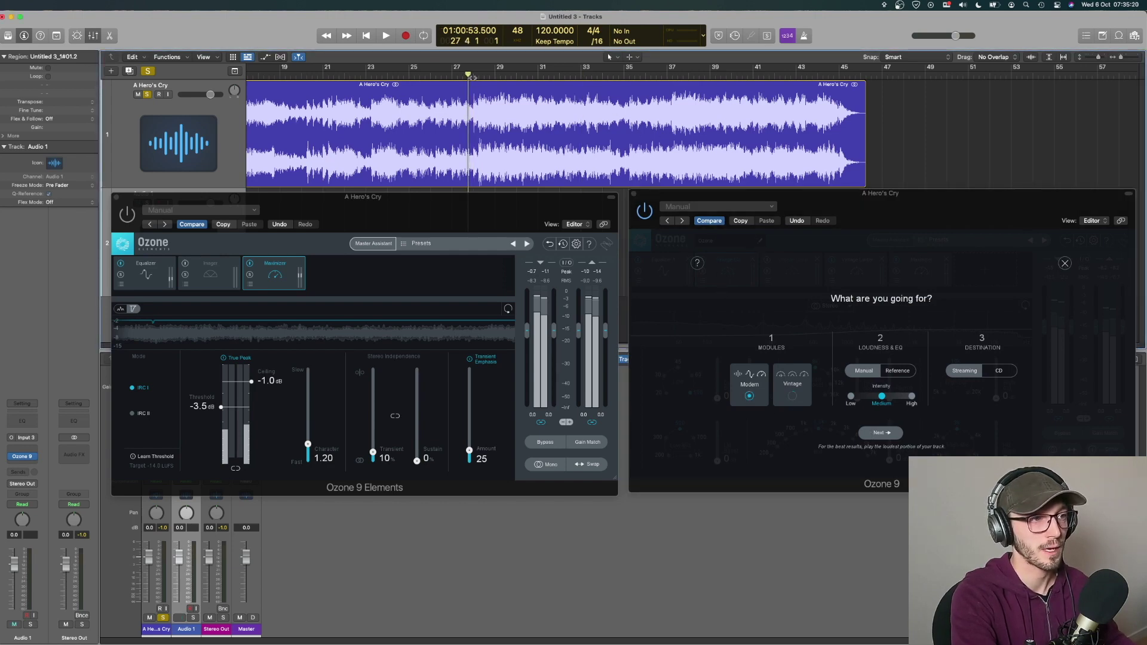
{"action": "key", "text": "space"}
{"action": "left_click", "coordinate": [878, 443]}
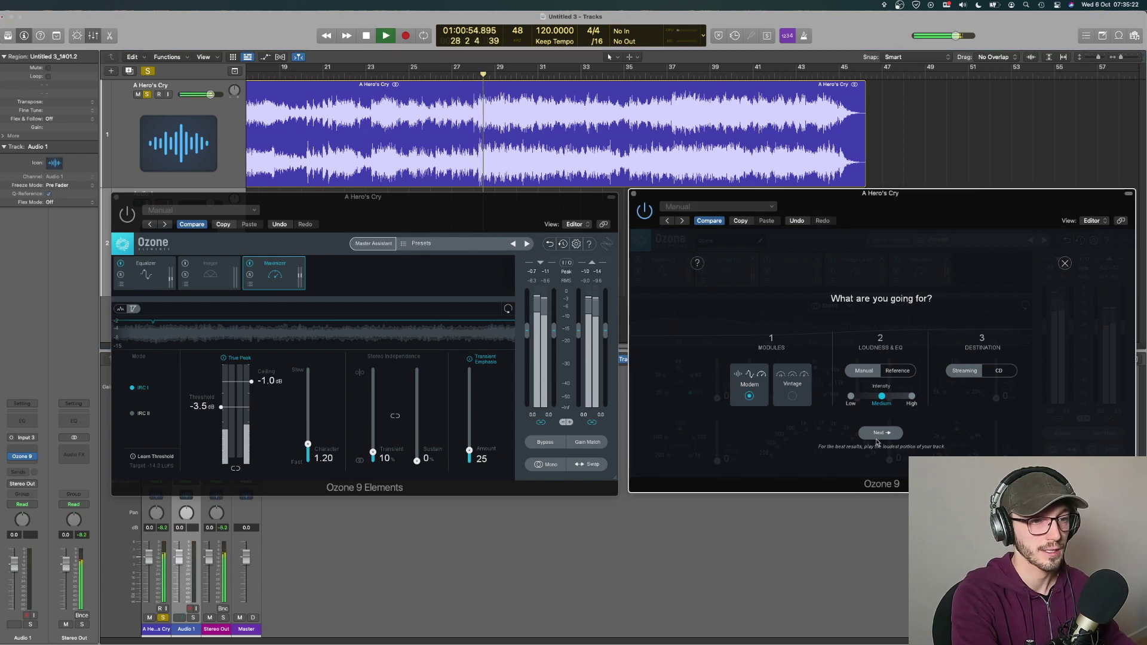
{"action": "left_click", "coordinate": [880, 435]}
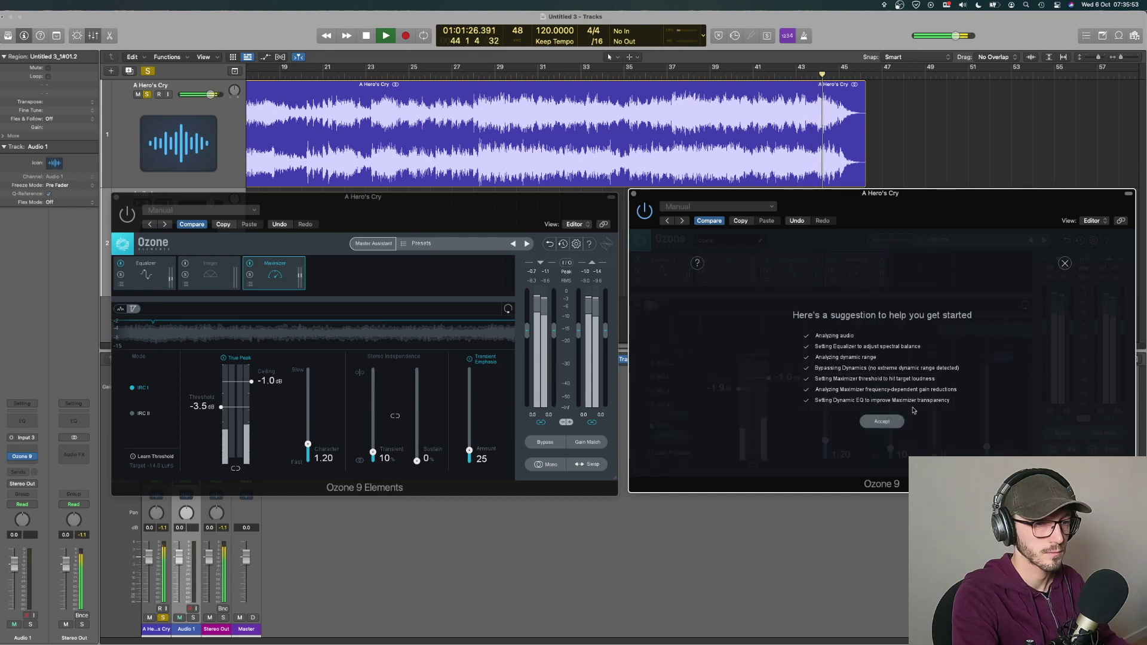
Accept the suggested Modern chain, stop playback, and open its Dynamic EQ module.
{"action": "left_click", "coordinate": [882, 421]}
{"action": "key", "text": "space"}
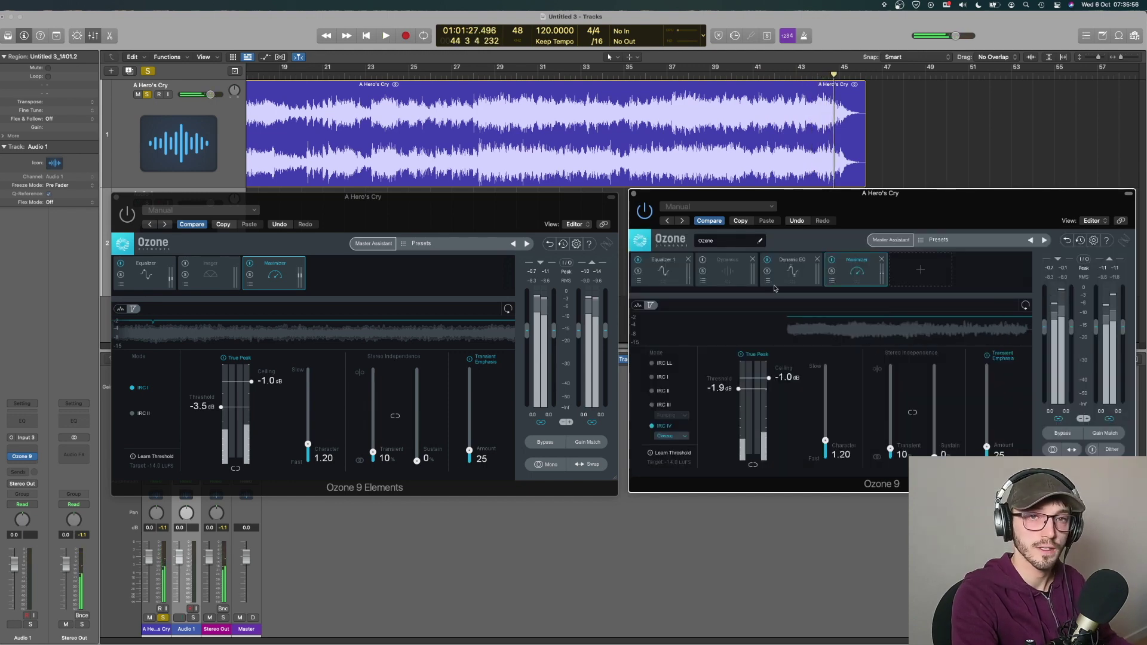
{"action": "left_click", "coordinate": [784, 281]}
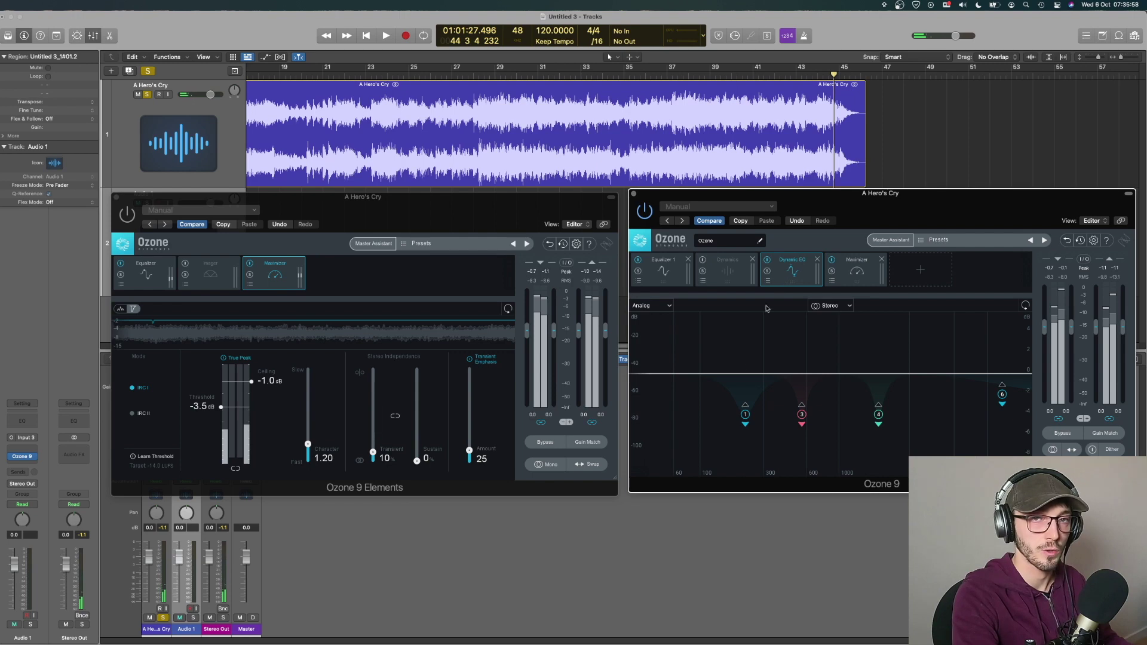
{"action": "key", "text": "ctrl+m"}
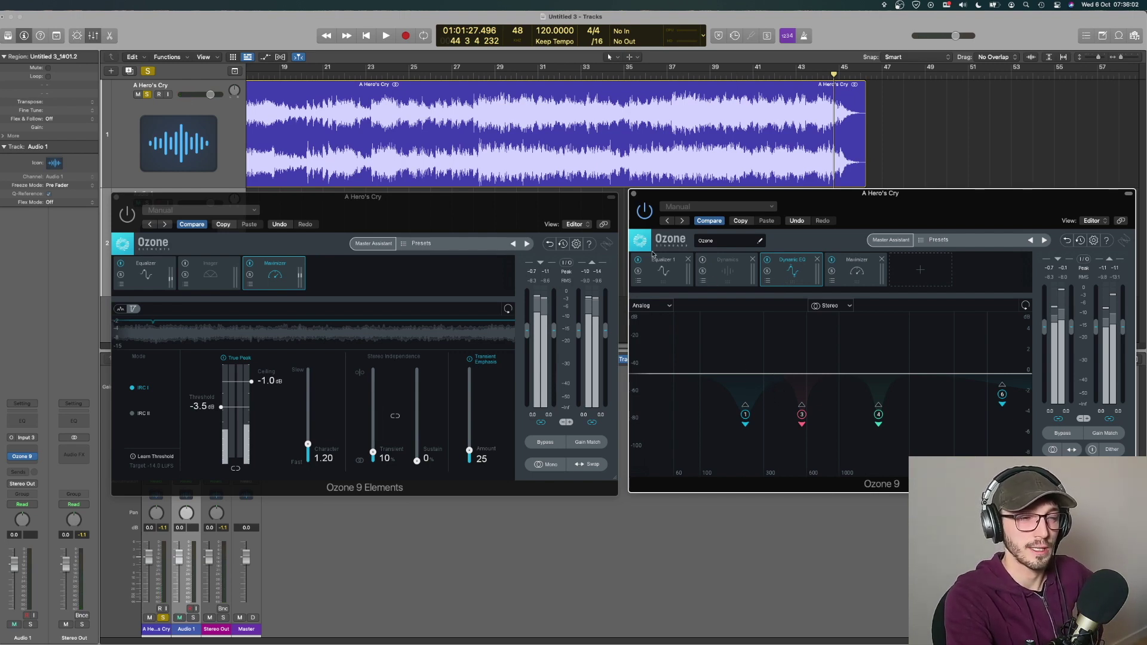
Bypass both Ozone 9 Elements and Ozone 9 and play A Hero's Cry from bar 27 for an unprocessed reference.
{"action": "left_click", "coordinate": [460, 74]}
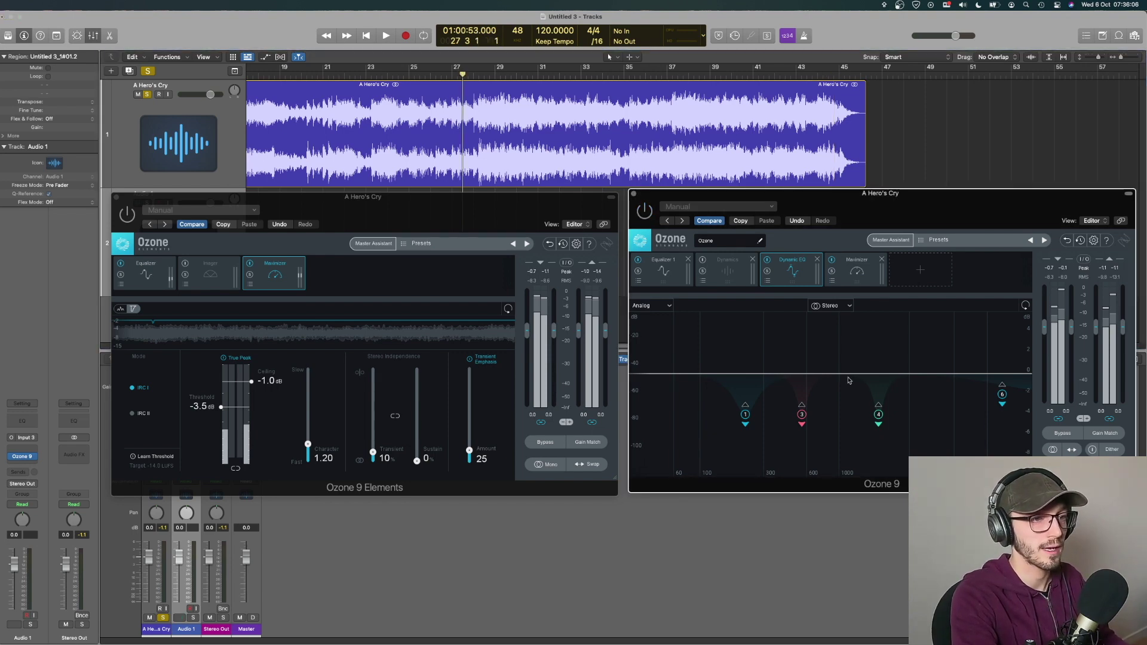
{"action": "left_click", "coordinate": [205, 249]}
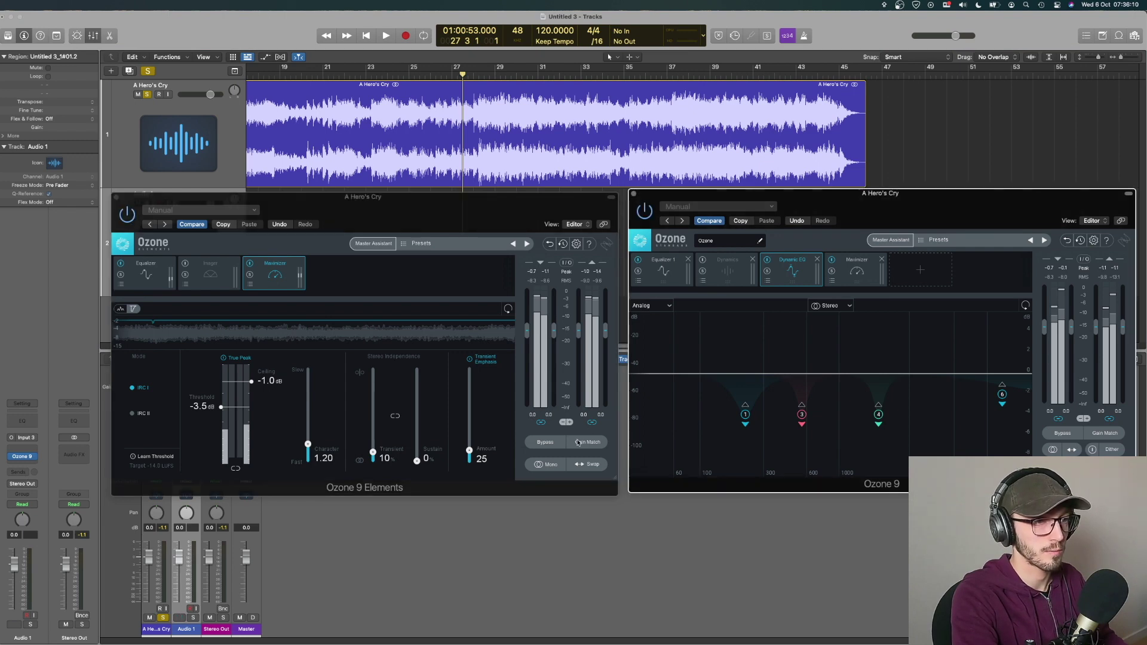
{"action": "left_click", "coordinate": [545, 442]}
{"action": "left_click", "coordinate": [1063, 433]}
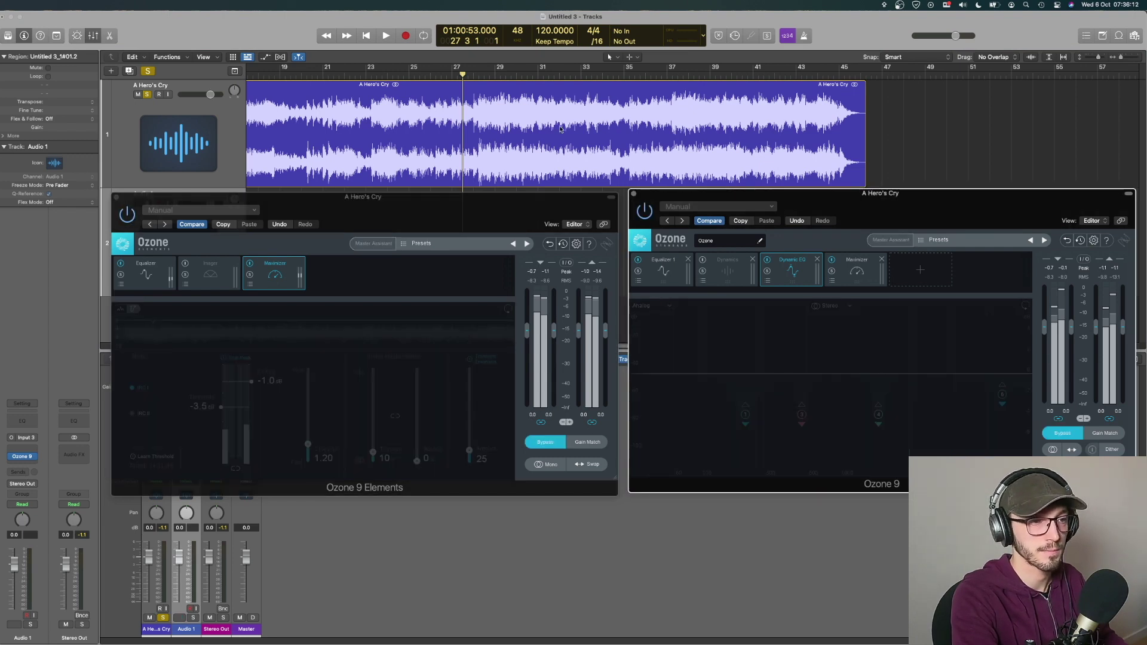
{"action": "key", "text": "space"}
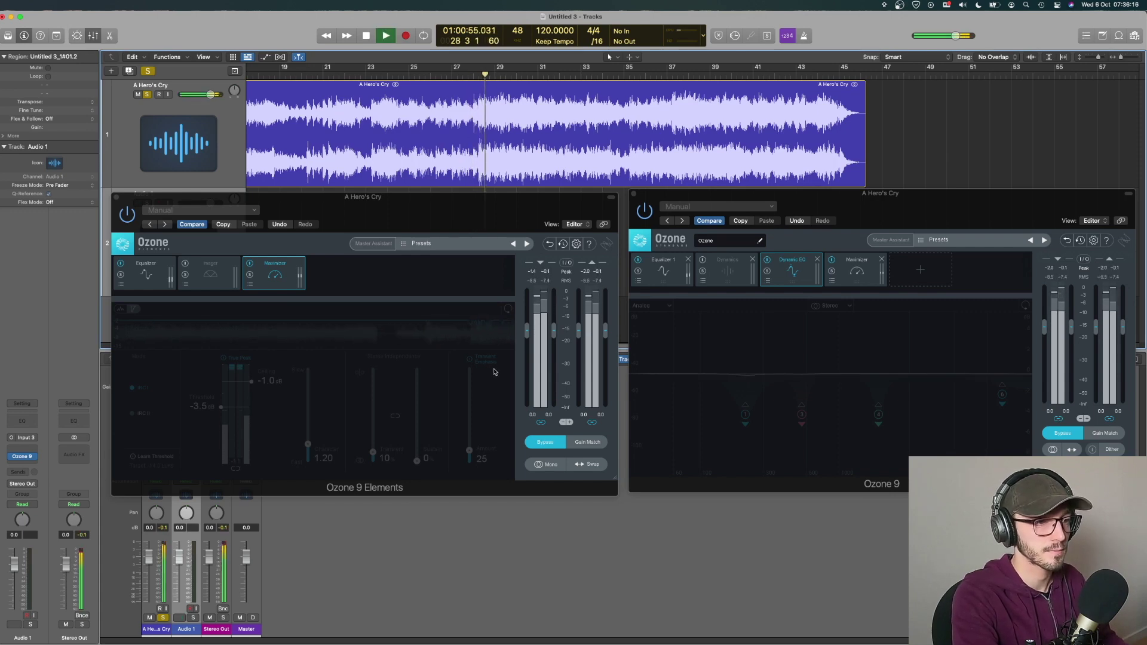
Audition Ozone 9 Elements by switching its bypass off and on while viewing its Equalizer module, and leave it bypassed.
{"action": "left_click", "coordinate": [552, 443]}
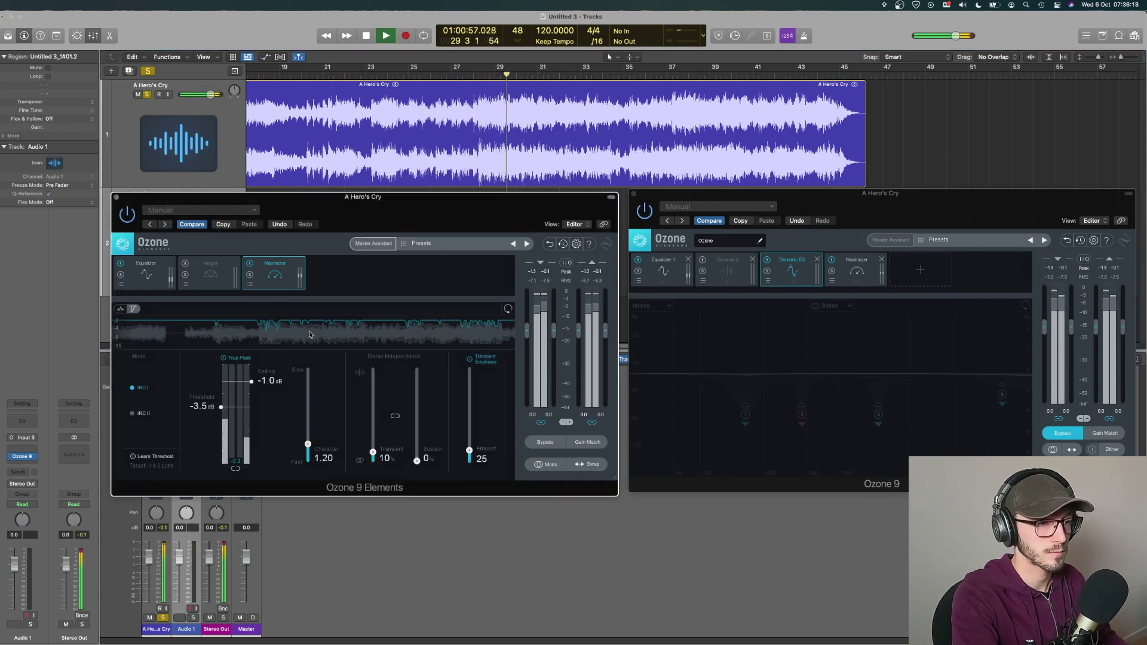
{"action": "left_click", "coordinate": [156, 266]}
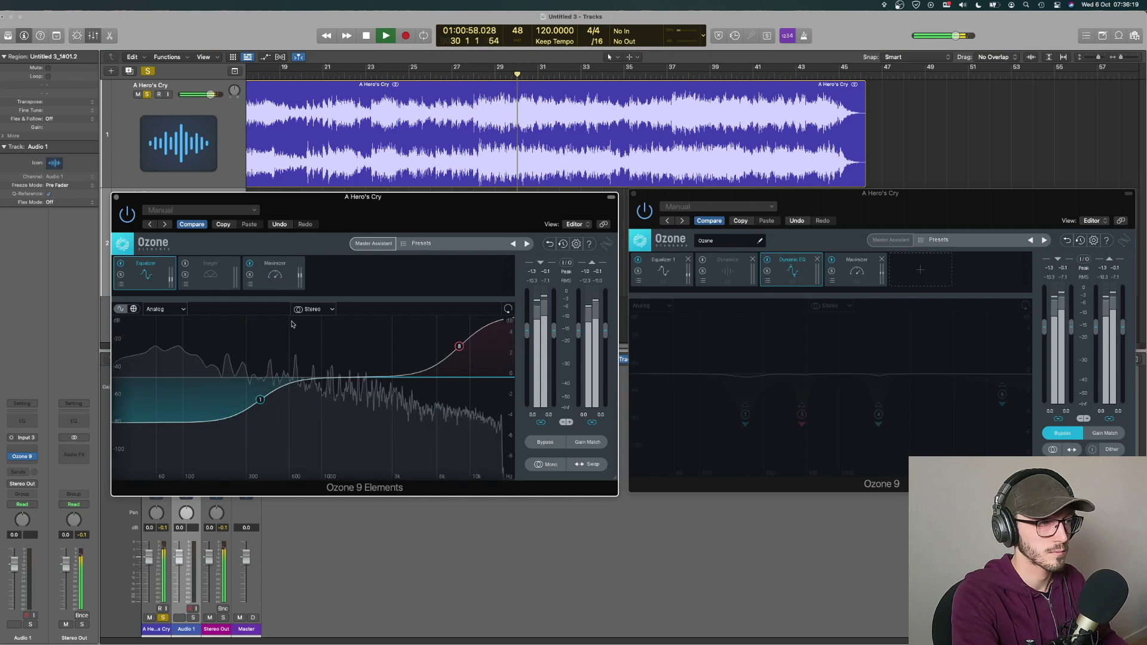
{"action": "left_click", "coordinate": [554, 442]}
{"action": "left_click", "coordinate": [554, 443]}
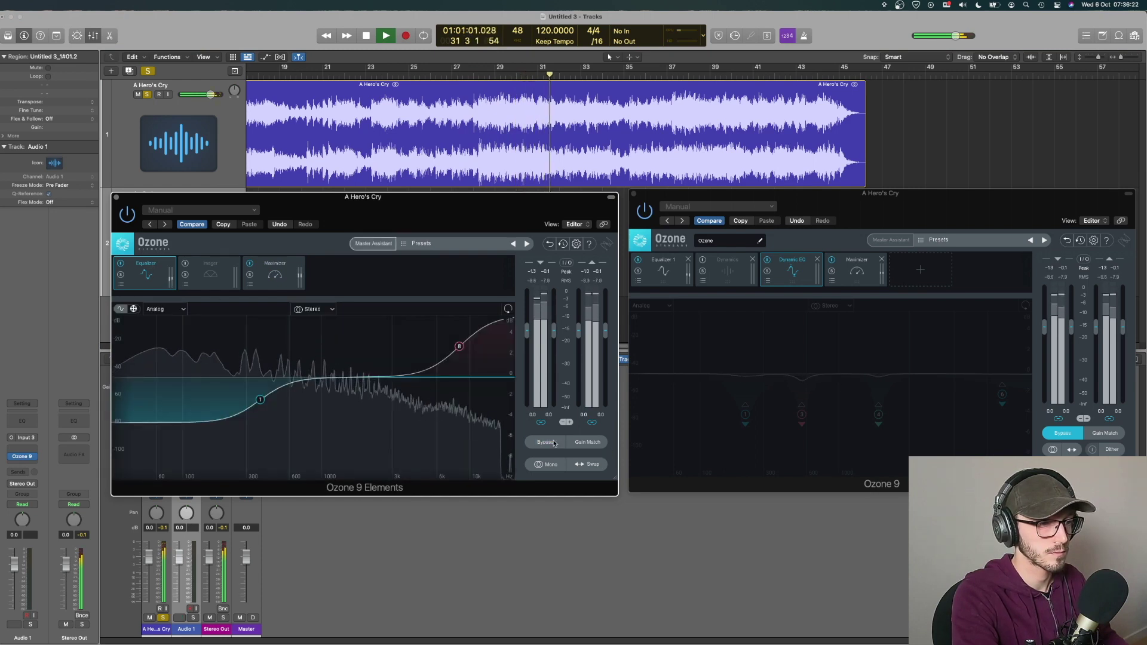
{"action": "key", "text": "ctrl+m"}
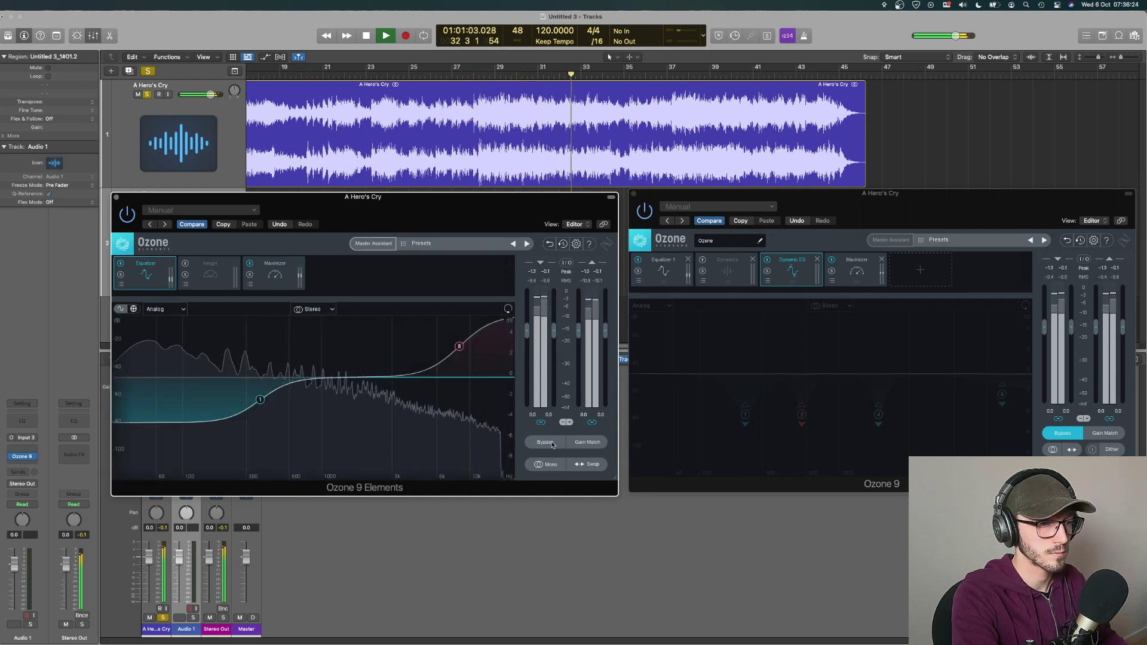
{"action": "left_click", "coordinate": [553, 443]}
Enable Ozone 9, go through its Equalizer 1 and Dynamic EQ modules, and lower the Maximizer threshold to -3.7 dB.
{"action": "left_click", "coordinate": [1056, 435]}
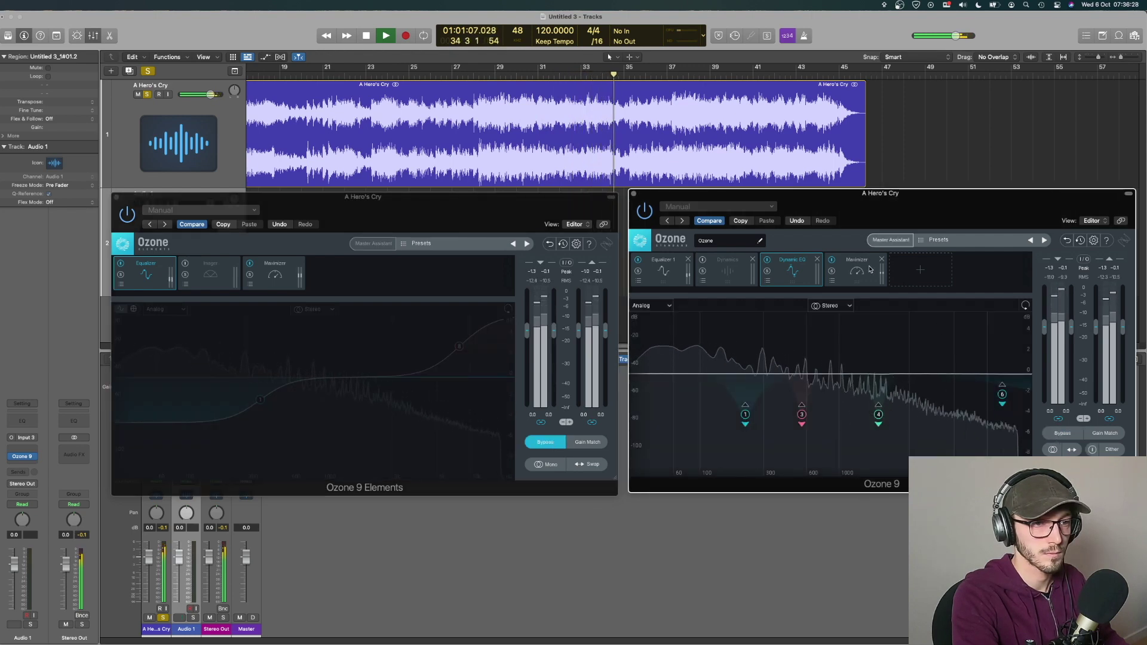
{"action": "left_click", "coordinate": [662, 270]}
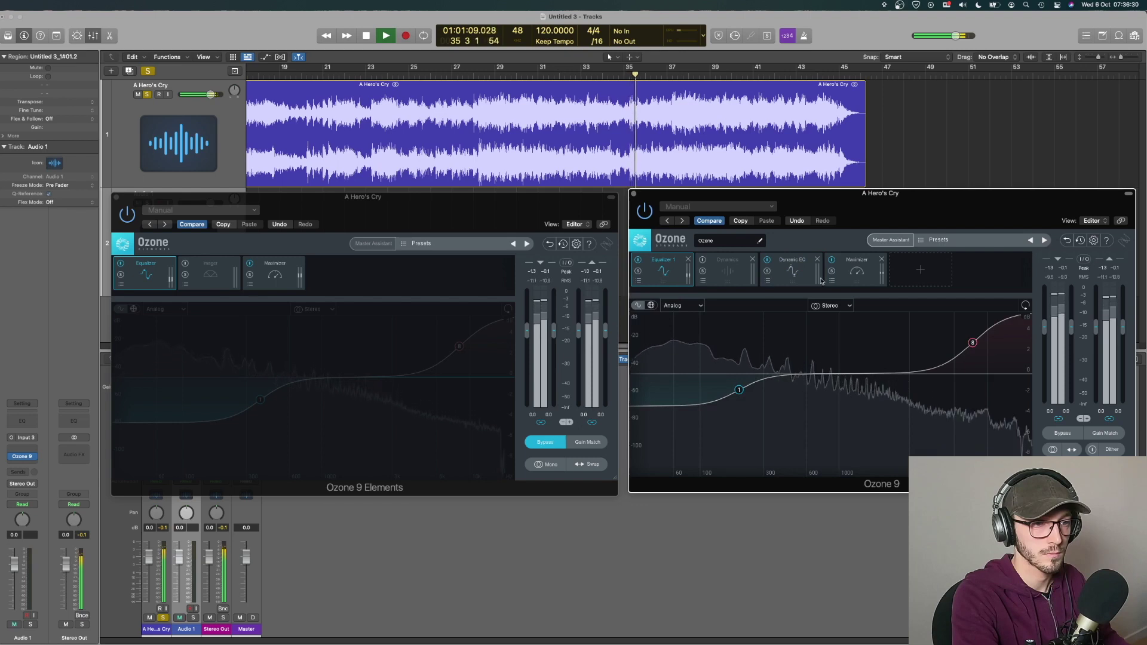
{"action": "left_click", "coordinate": [798, 273]}
{"action": "left_click", "coordinate": [856, 272]}
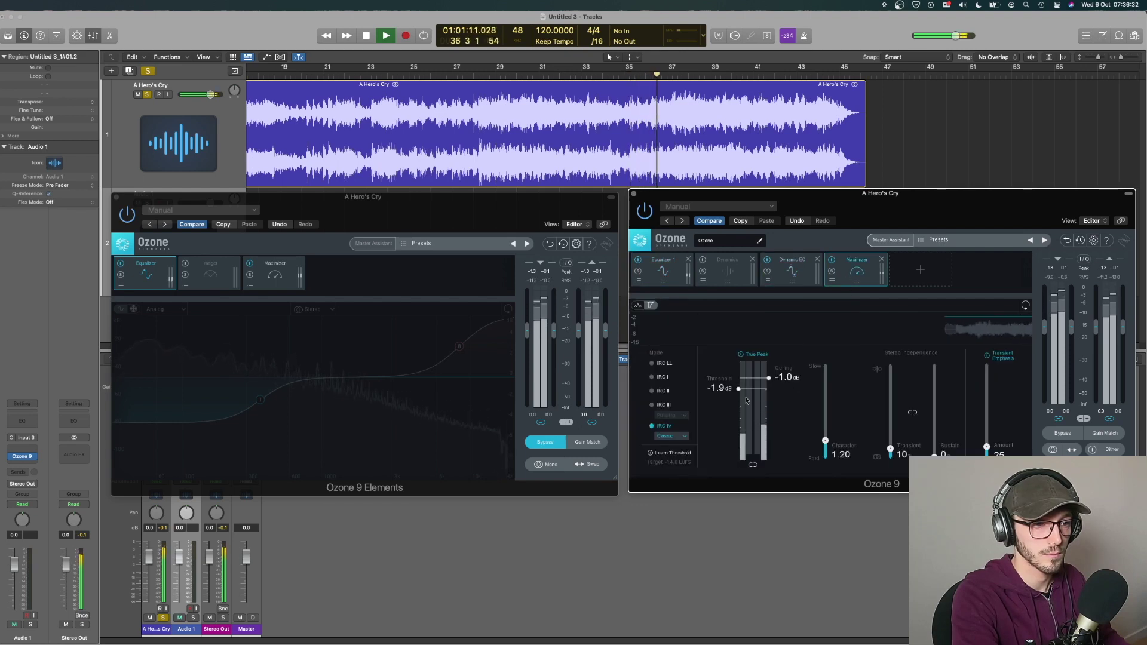
{"action": "left_click_drag", "start_coordinate": [744, 392], "coordinate": [739, 406]}
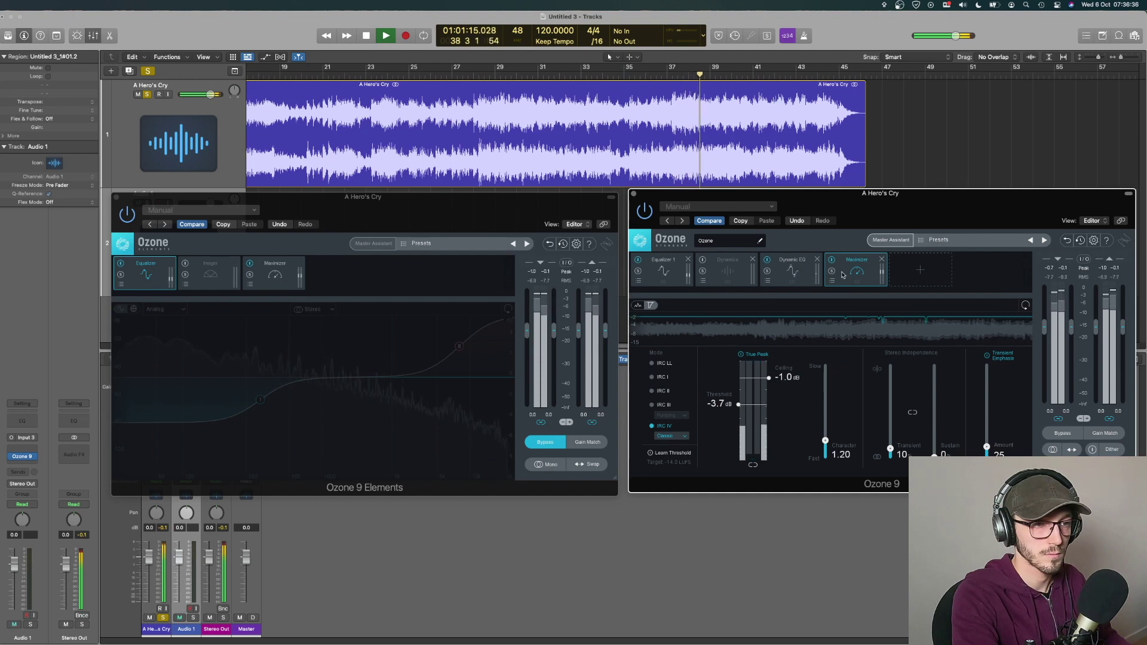
Compare Ozone 9 and Ozone 9 Elements by toggling their bypasses in turn, return to Ozone 9's Dynamic EQ, and stop playback.
{"action": "left_click", "coordinate": [1055, 434]}
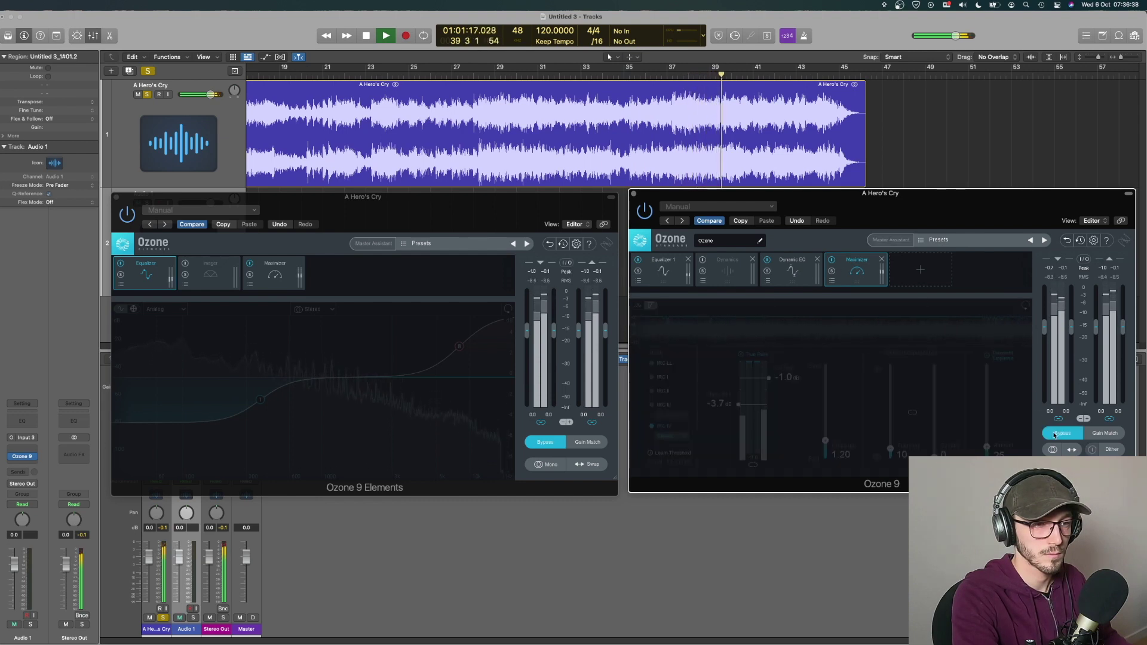
{"action": "left_click", "coordinate": [1055, 434]}
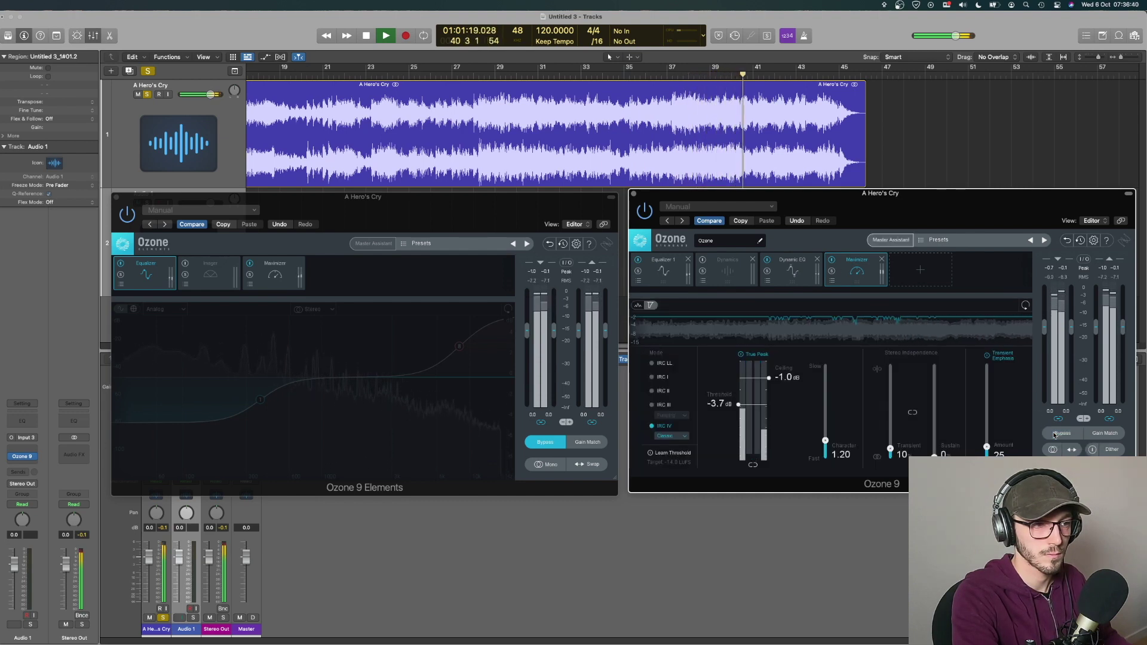
{"action": "left_click", "coordinate": [1055, 435]}
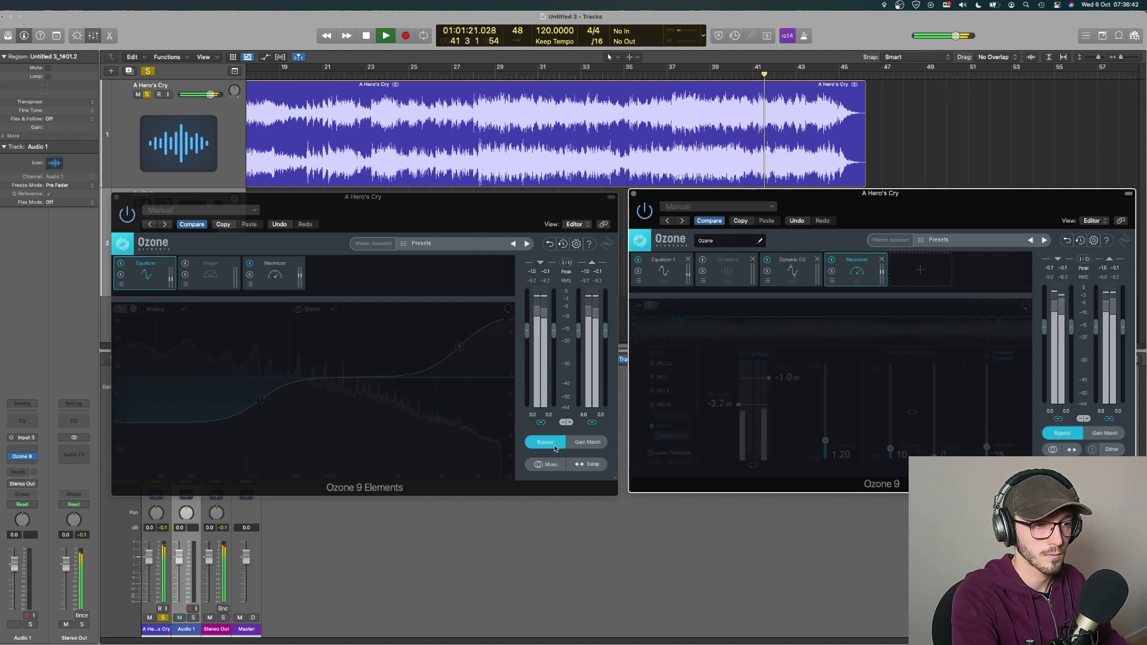
{"action": "left_click", "coordinate": [555, 447]}
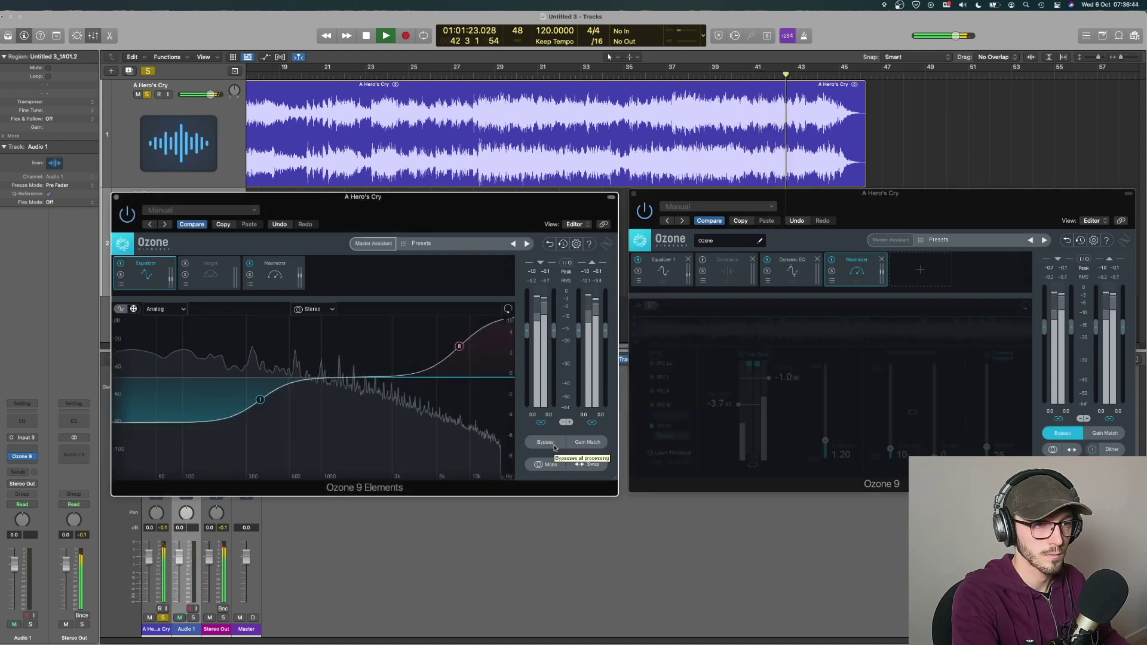
{"action": "left_click", "coordinate": [554, 444]}
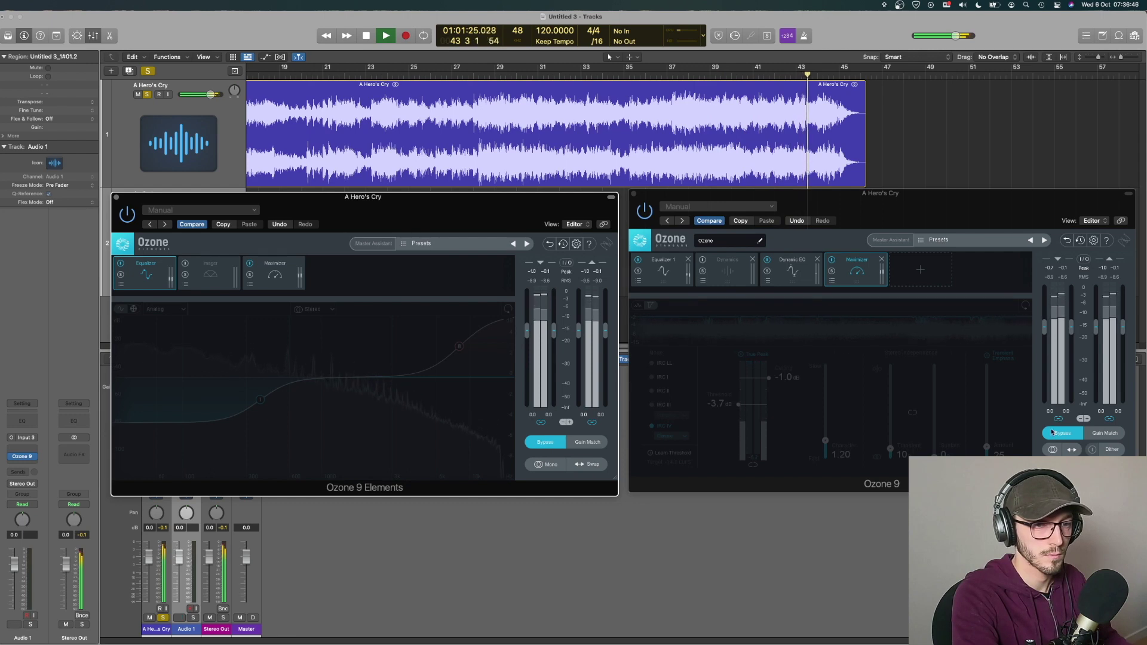
{"action": "left_click", "coordinate": [1052, 433]}
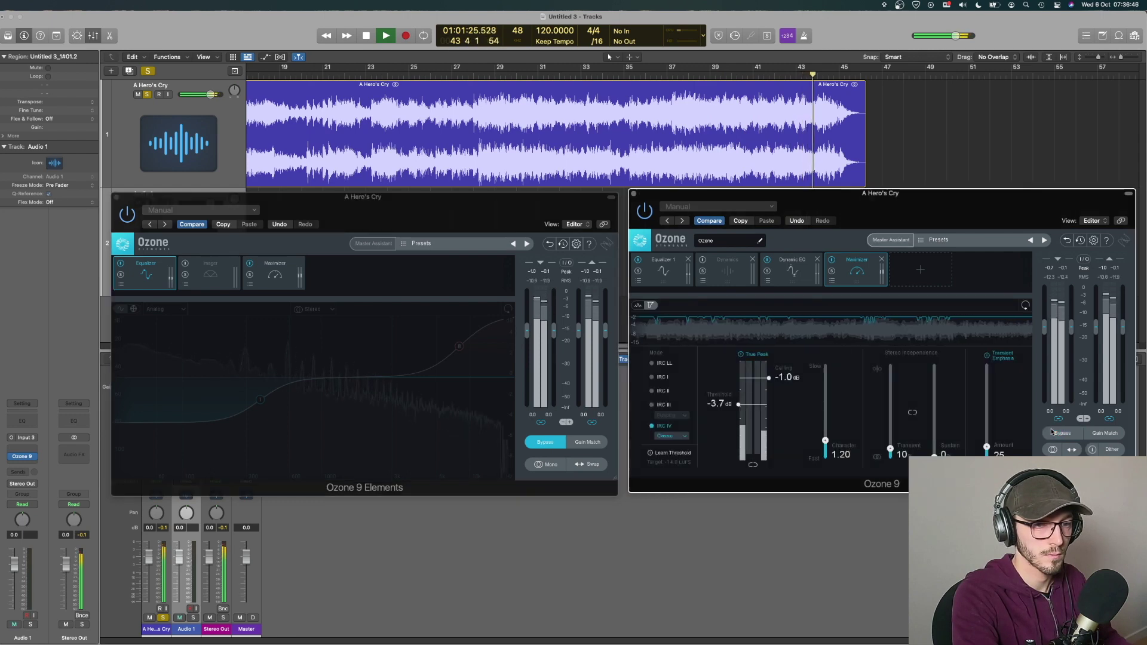
{"action": "left_click", "coordinate": [780, 273]}
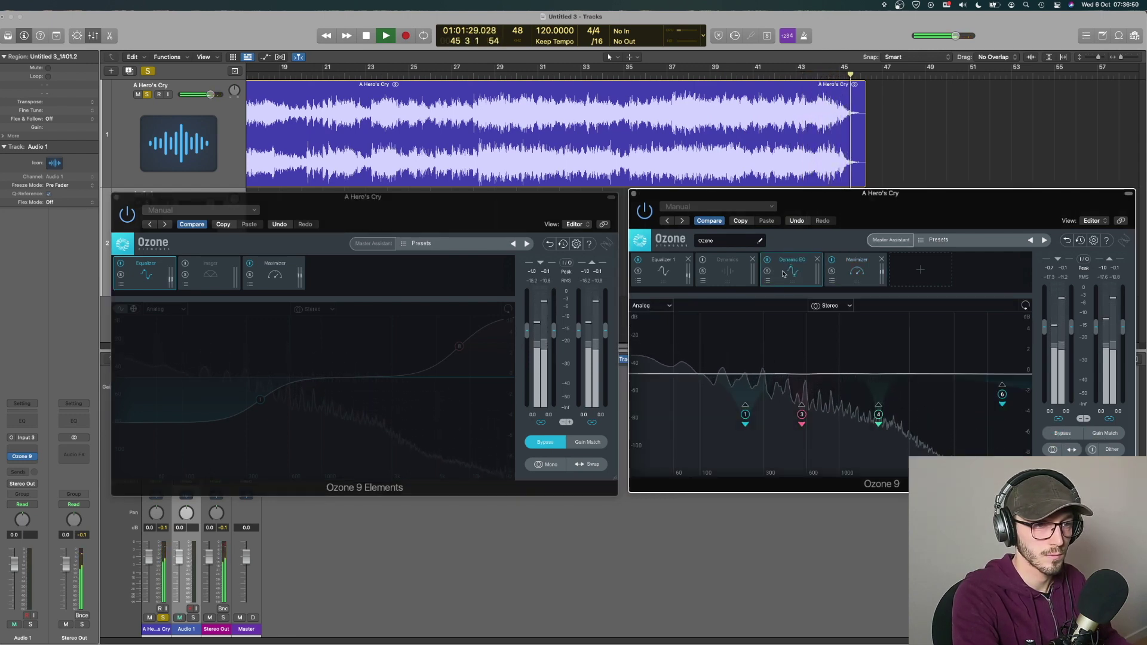
{"action": "key", "text": "space"}
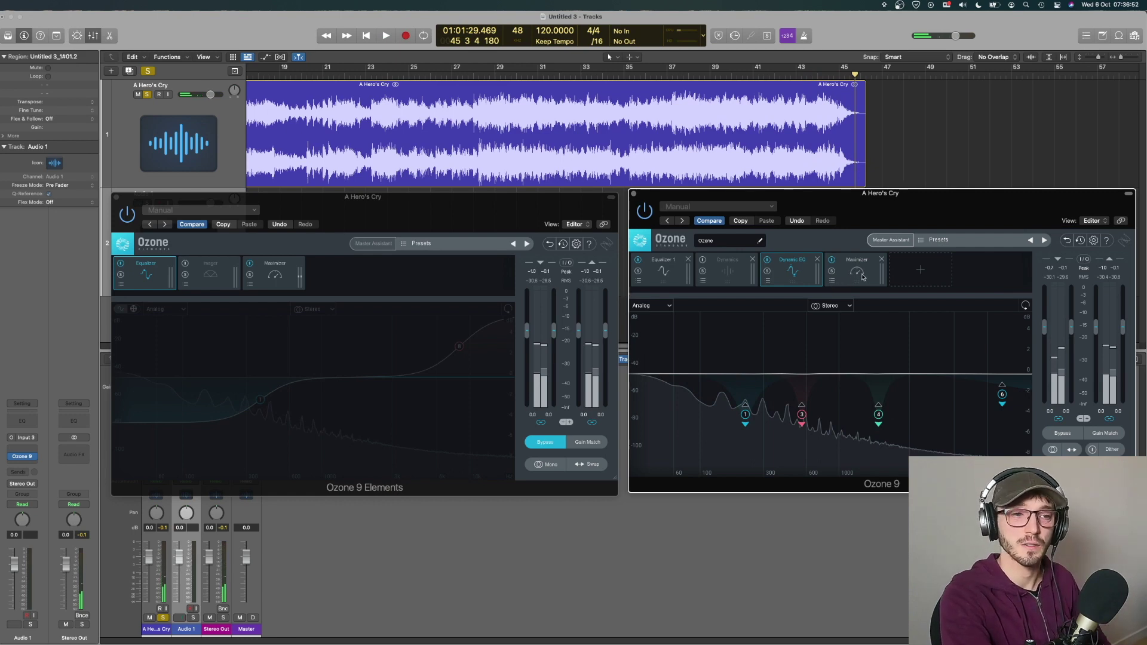
Review Ozone 9's Maximizer and Dynamic EQ modules, playing a passage from bar 28 to watch the Dynamic EQ react.
{"action": "left_click", "coordinate": [862, 277]}
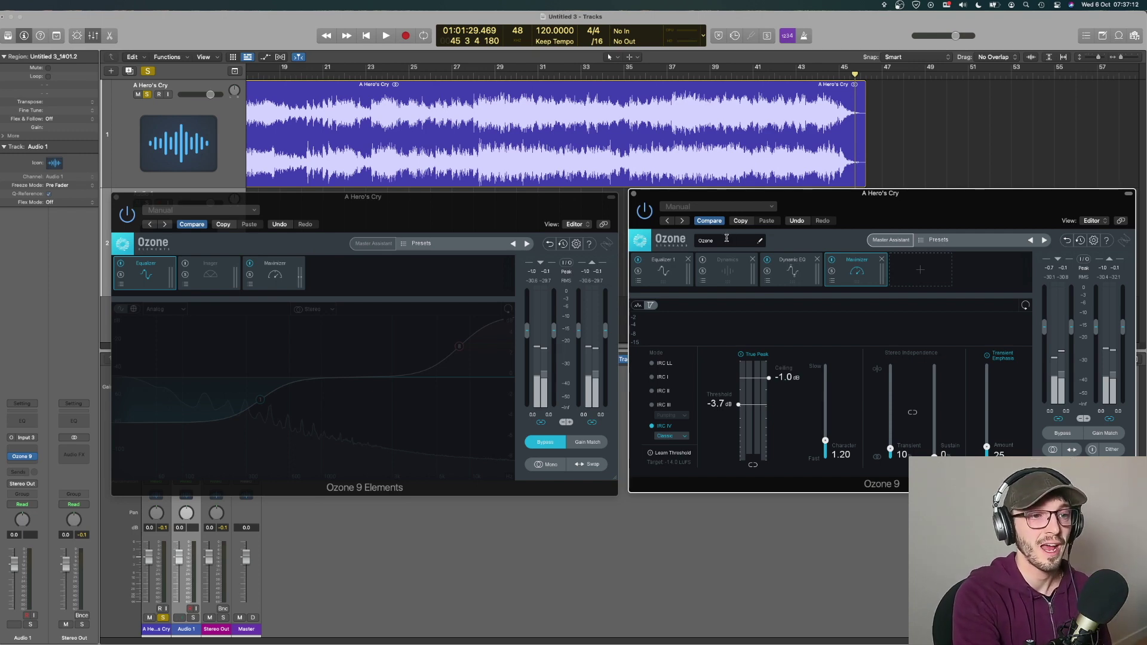
{"action": "left_click", "coordinate": [798, 276]}
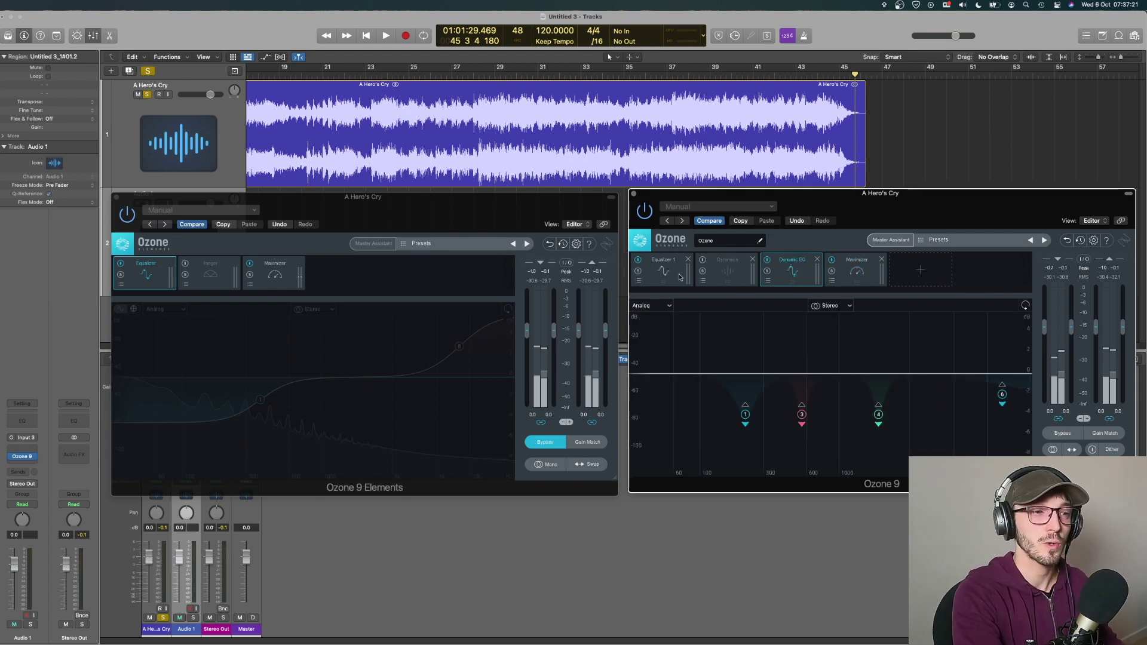
{"action": "left_click", "coordinate": [482, 70]}
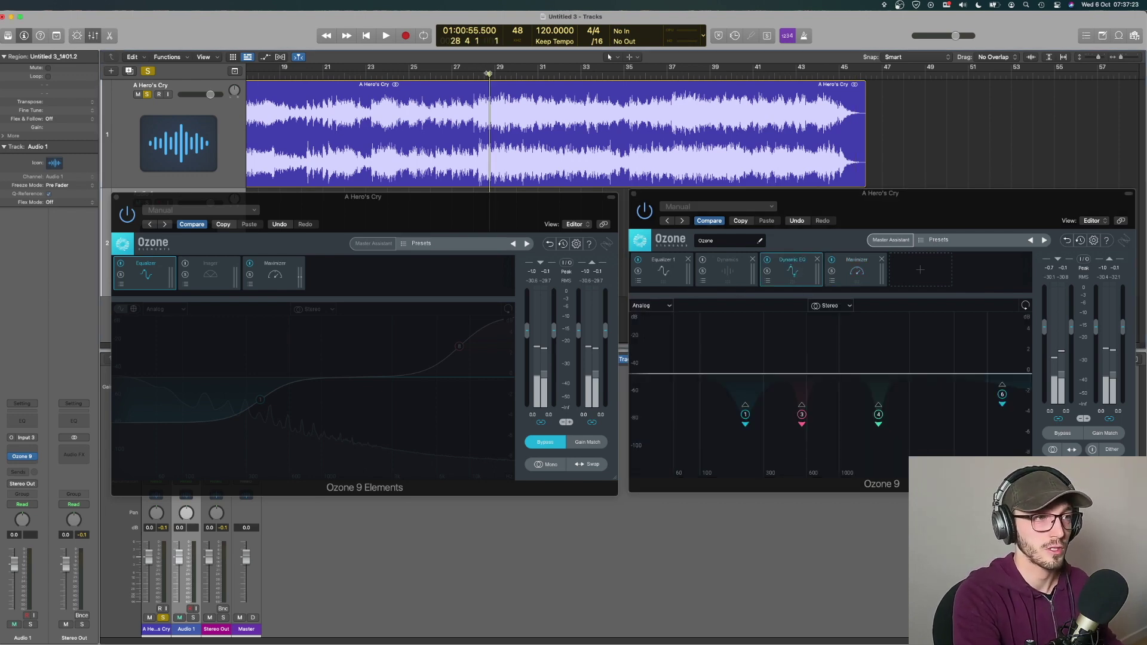
{"action": "key", "text": "space"}
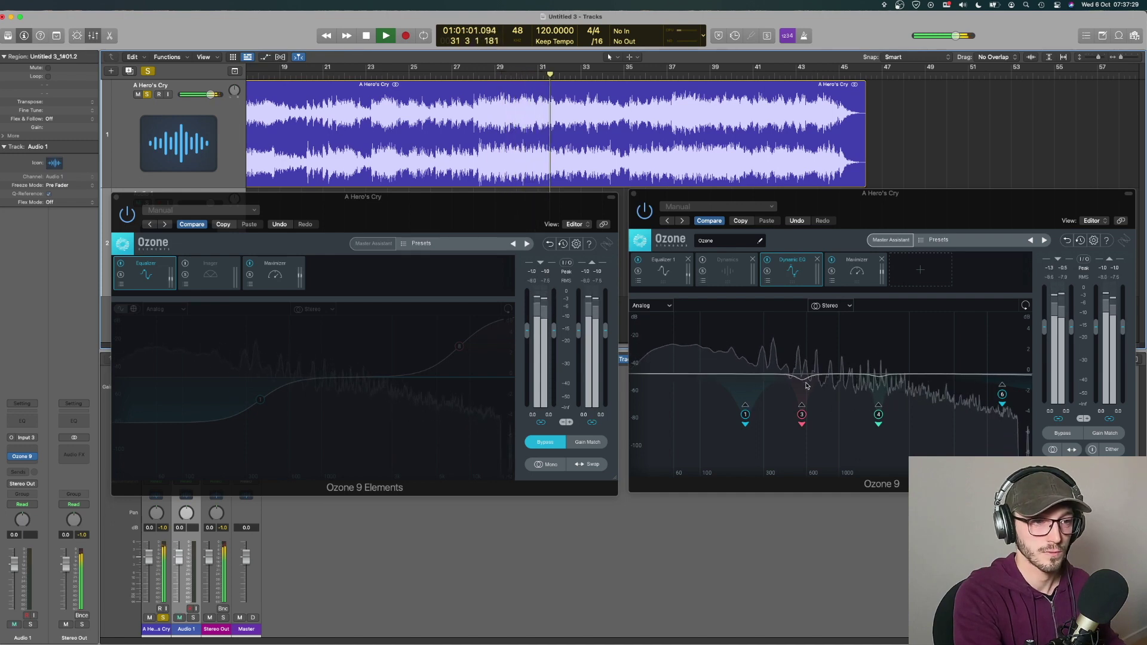
{"action": "key", "text": "space"}
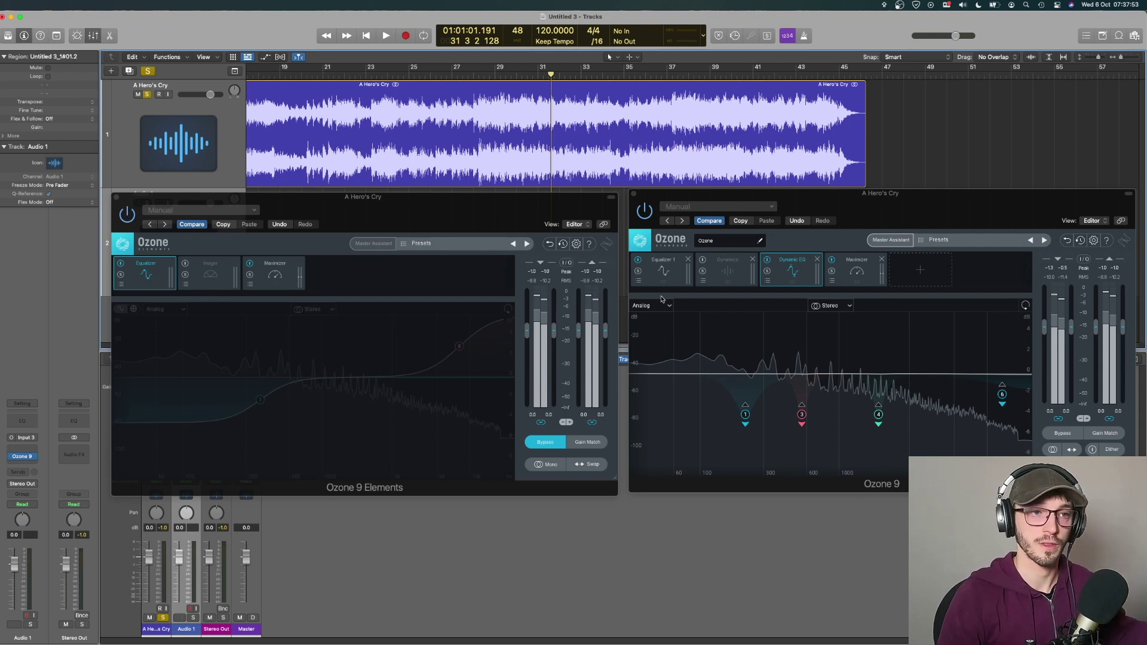
Show the list of modules that can be added to Ozone 9, and close the Ozone 9 and Ozone 9 Elements windows.
{"action": "left_click", "coordinate": [923, 276]}
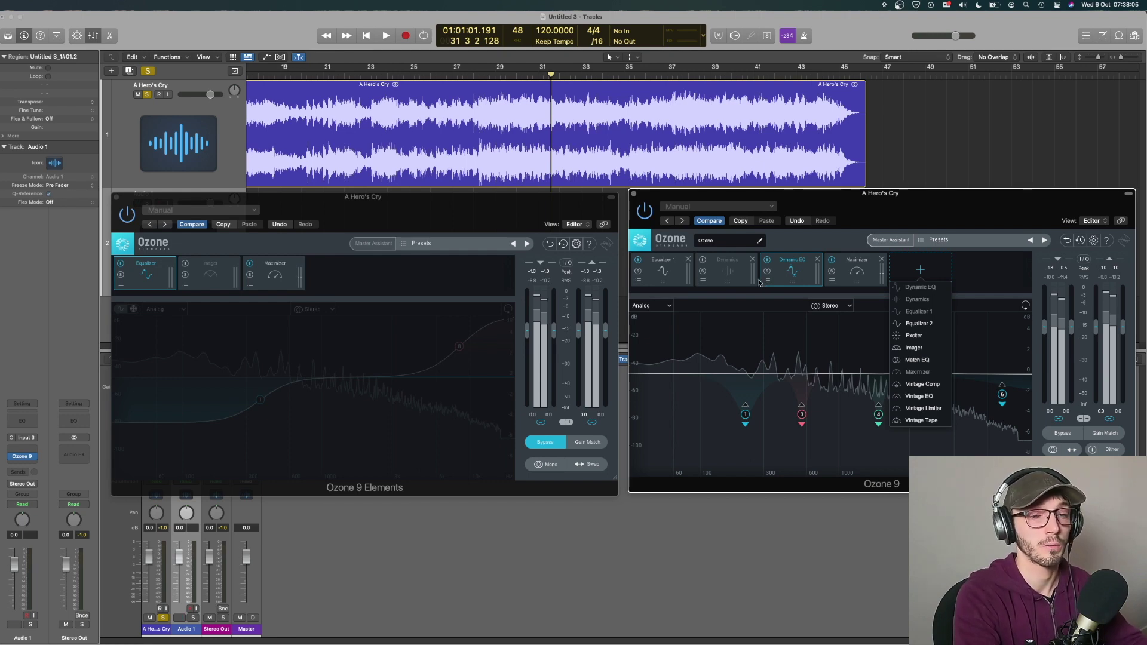
{"action": "left_click", "coordinate": [635, 195]}
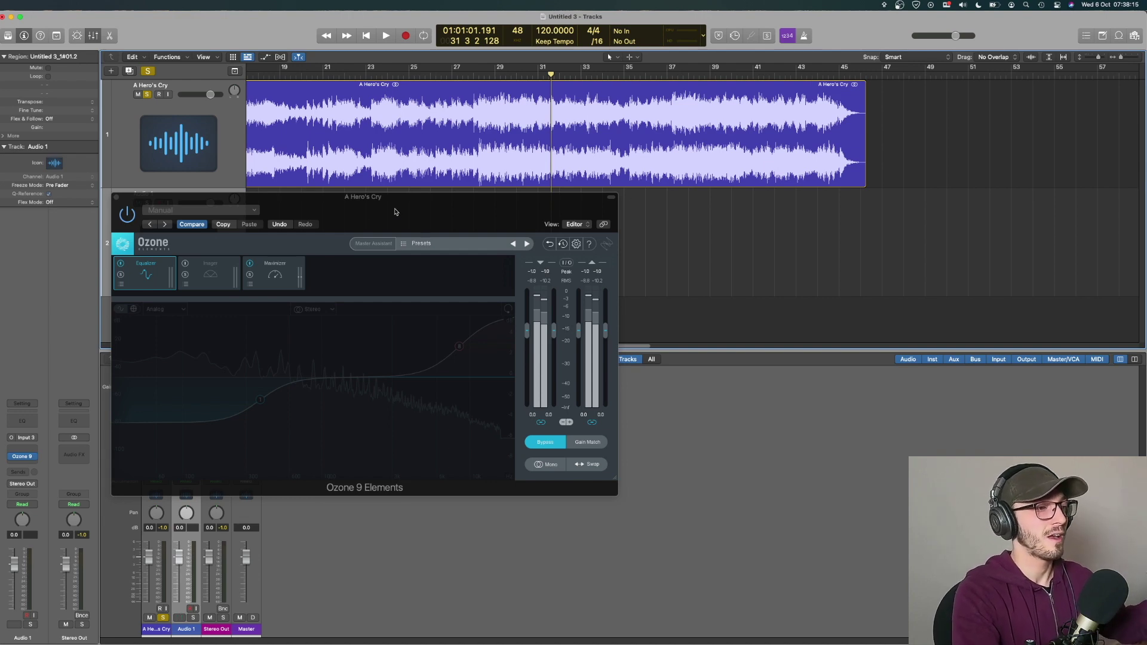
{"action": "left_click_drag", "start_coordinate": [394, 212], "coordinate": [662, 168]}
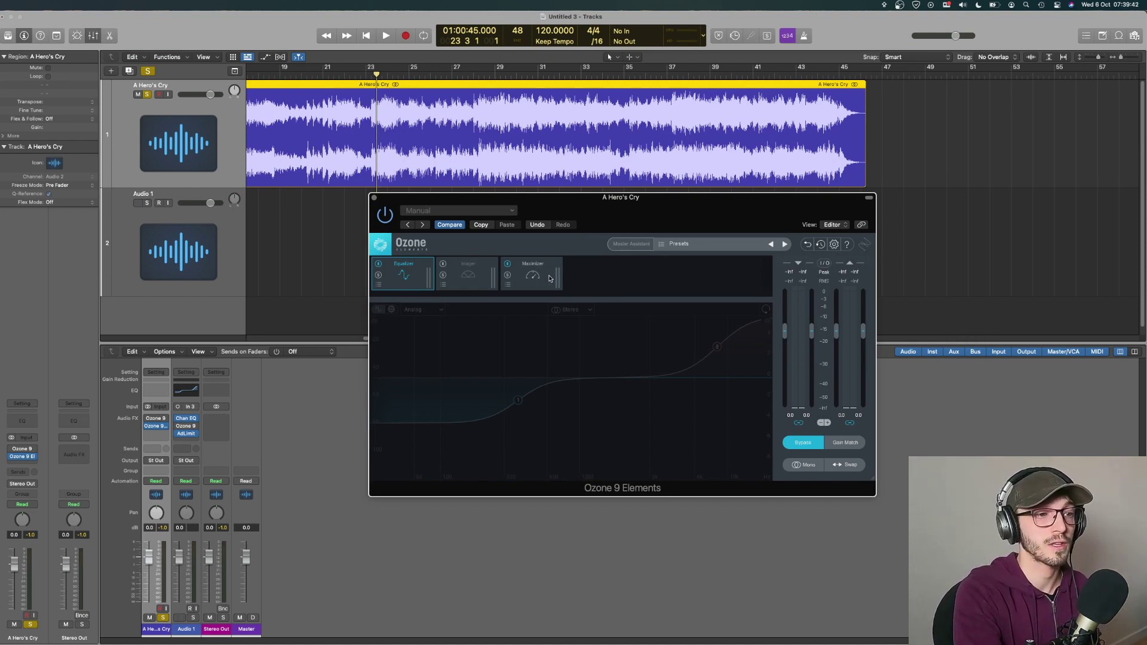
{"action": "left_click", "coordinate": [374, 198]}
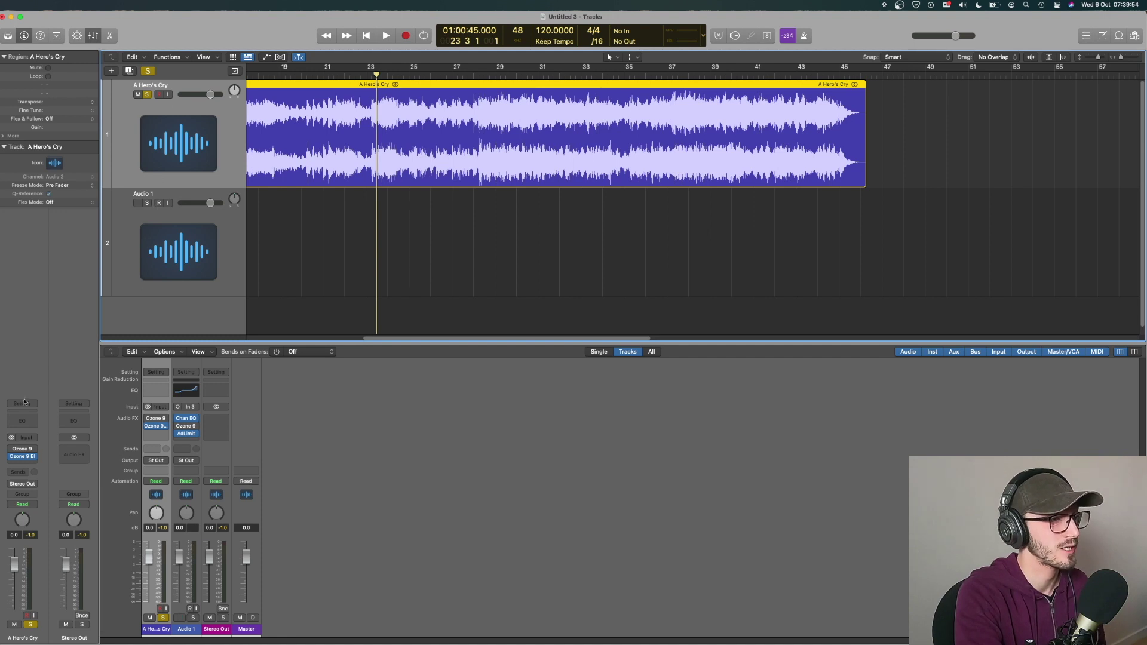
Add a Channel EQ to A Hero's Cry with a -8.0 dB low shelf at 134 Hz and a +7.9 dB high shelf at 9250 Hz.
{"action": "left_click", "coordinate": [24, 422]}
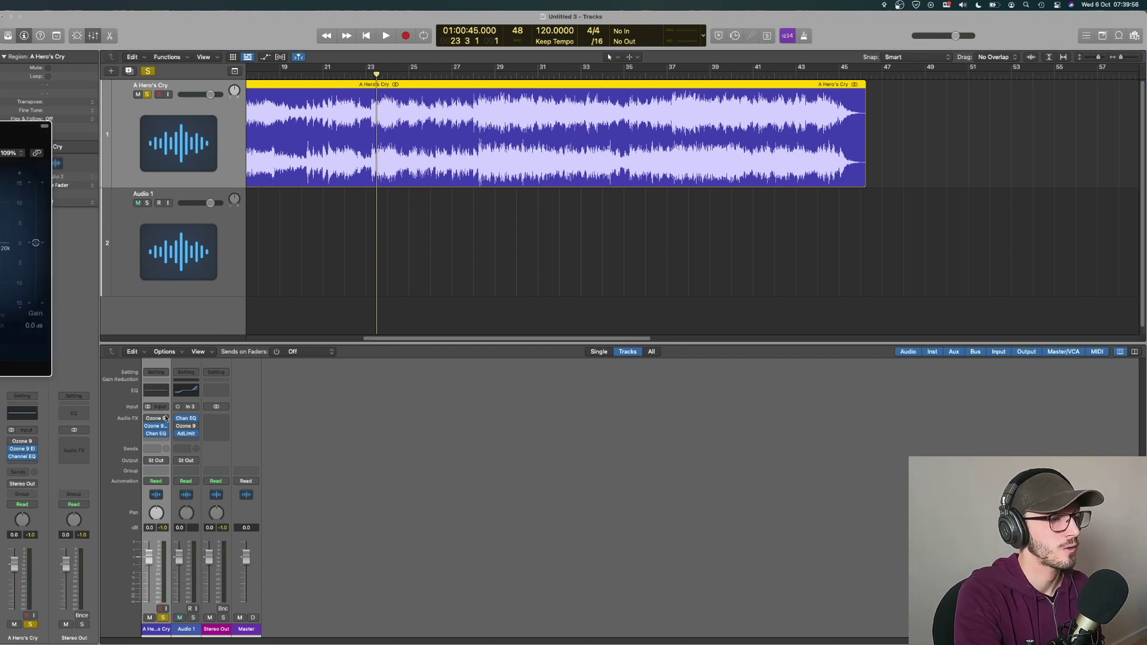
{"action": "left_click_drag", "start_coordinate": [24, 124], "coordinate": [725, 175]}
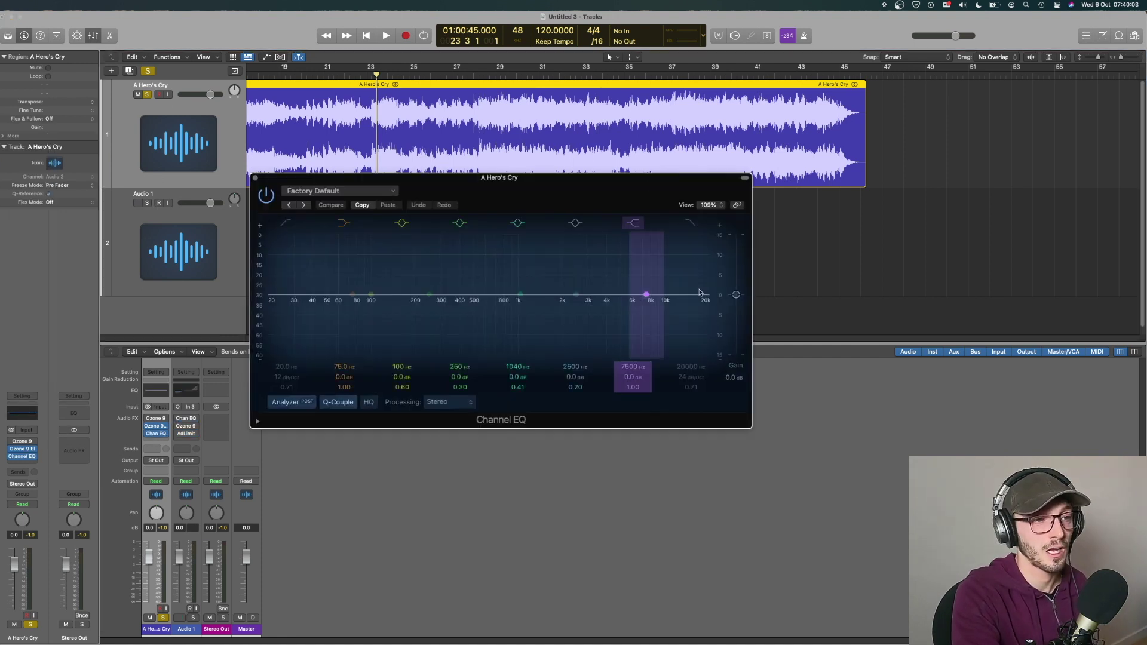
{"action": "left_click_drag", "start_coordinate": [346, 299], "coordinate": [390, 327]}
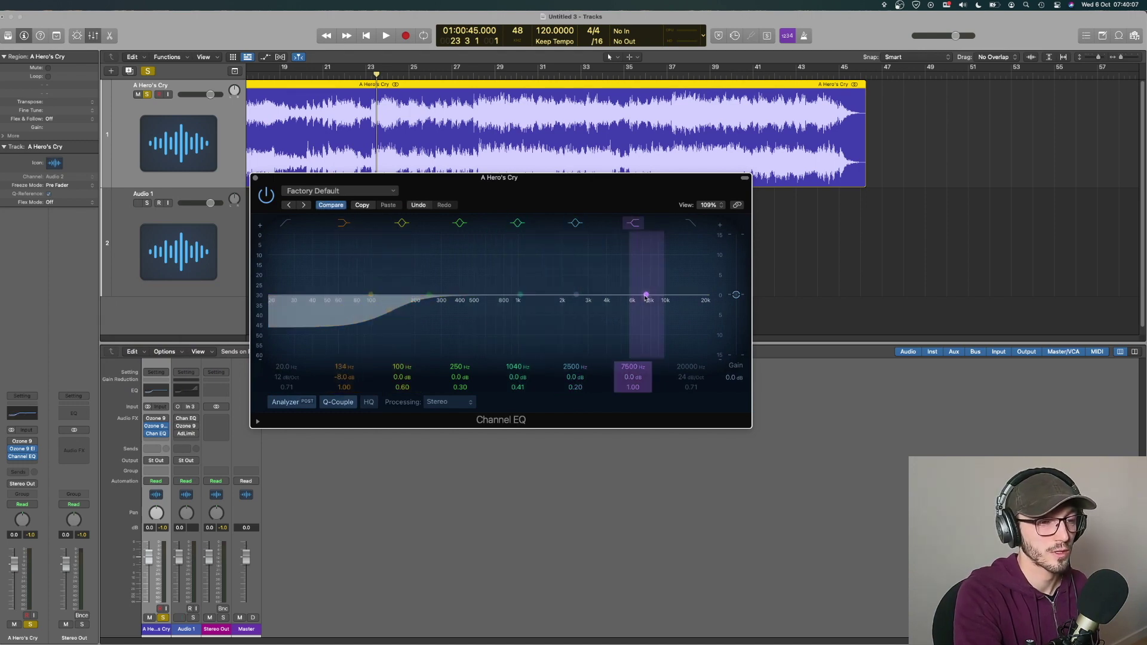
{"action": "left_click_drag", "start_coordinate": [646, 297], "coordinate": [655, 264]}
{"action": "left_click_drag", "start_coordinate": [436, 199], "coordinate": [630, 272]}
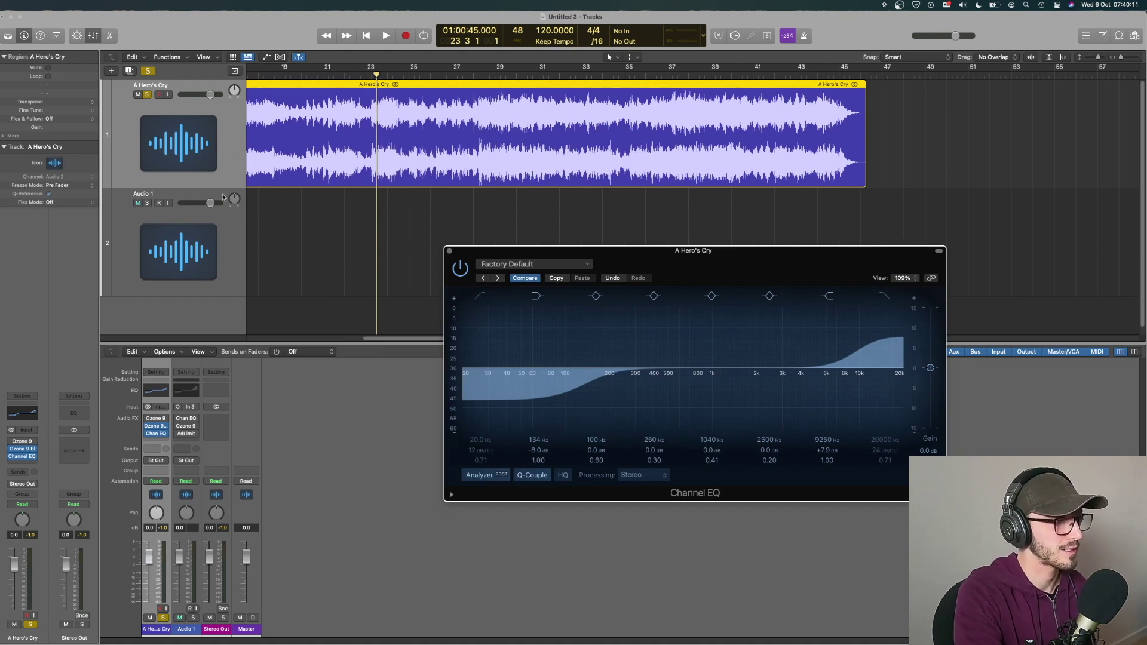
Insert an Adaptive Limiter after the Channel EQ on the A Hero's Cry track.
{"action": "left_click", "coordinate": [157, 440]}
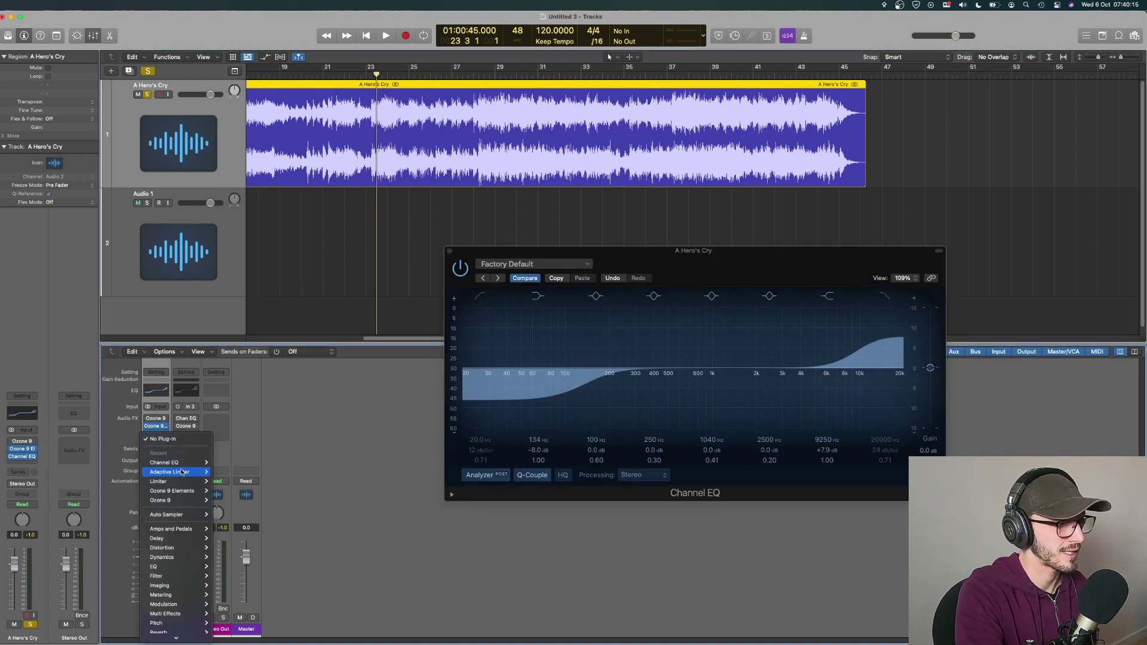
{"action": "left_click", "coordinate": [227, 472]}
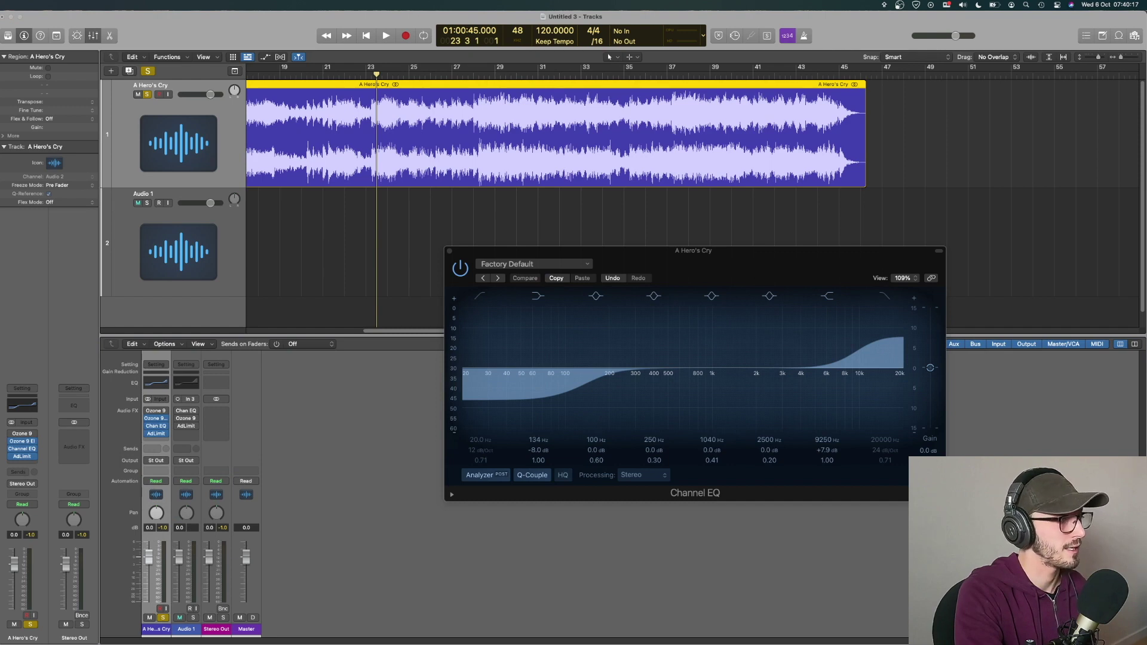
Arrange the Adaptive Limiter and Channel EQ windows side by side so both plug-ins are fully visible.
{"action": "left_click_drag", "start_coordinate": [214, 305], "coordinate": [457, 353]}
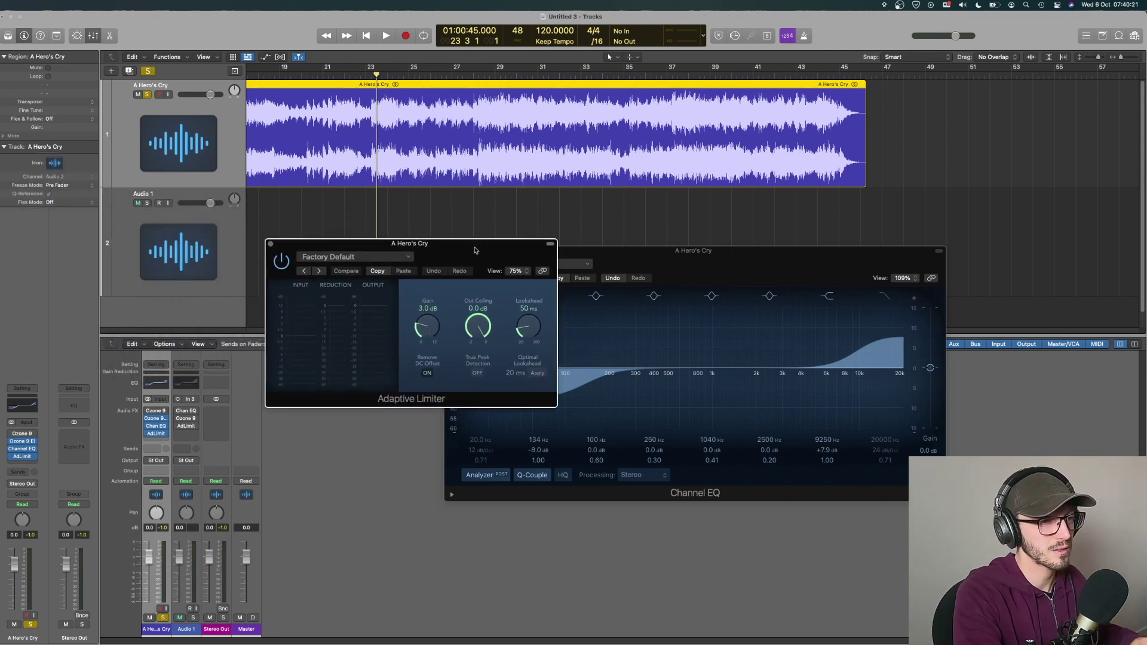
{"action": "left_click_drag", "start_coordinate": [477, 238], "coordinate": [512, 342]}
{"action": "left_click_drag", "start_coordinate": [742, 272], "coordinate": [828, 275]}
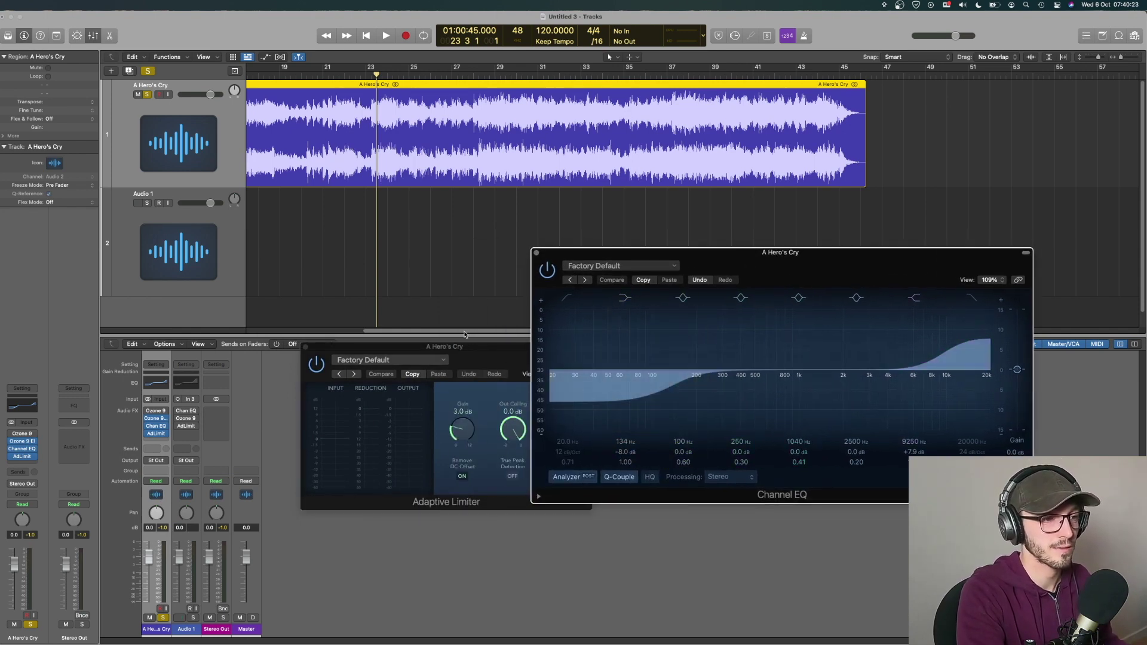
{"action": "left_click_drag", "start_coordinate": [485, 353], "coordinate": [409, 324]}
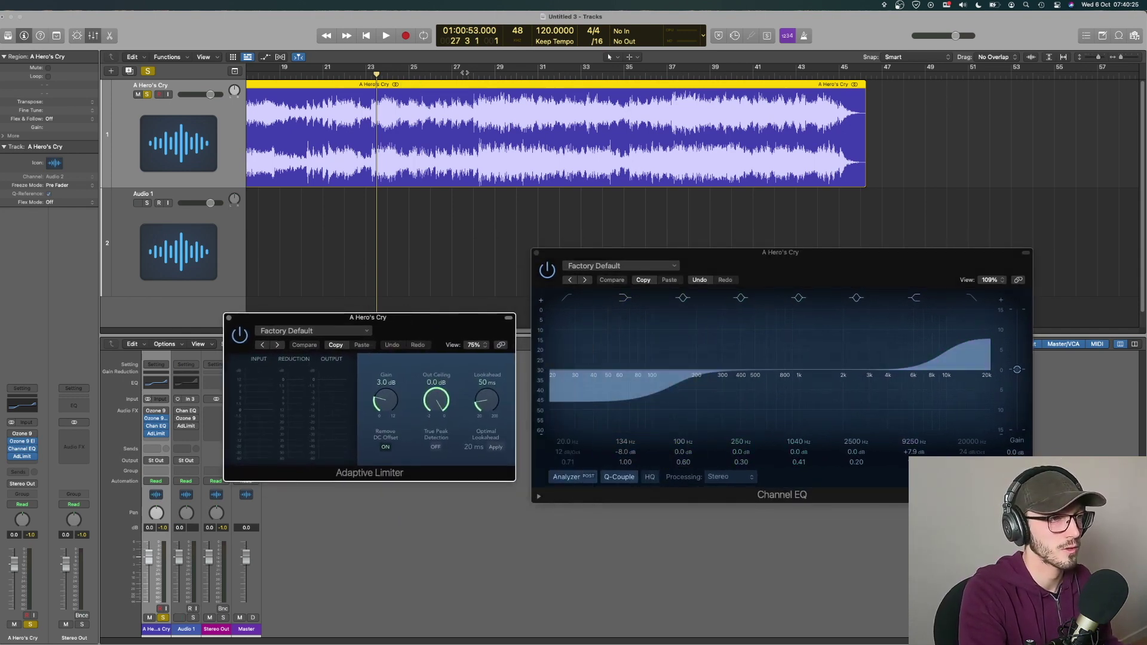
Play A Hero's Cry while setting the Adaptive Limiter's out ceiling to -1.0 dB, and stop playback.
{"action": "key", "text": "space"}
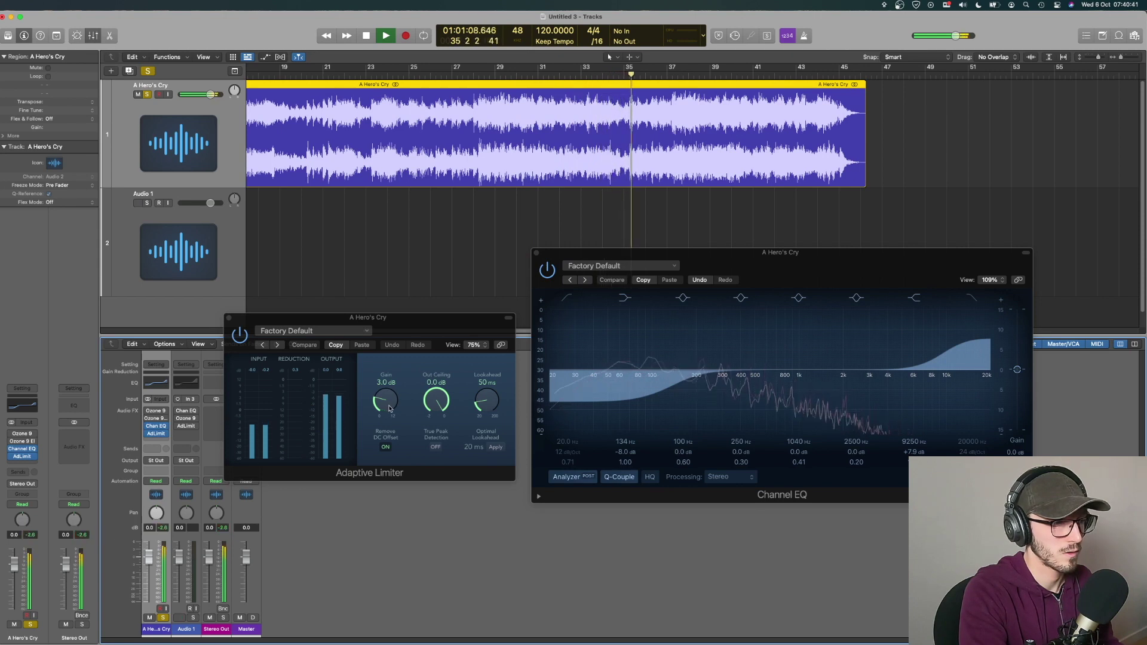
{"action": "left_click_drag", "start_coordinate": [425, 407], "coordinate": [406, 472]}
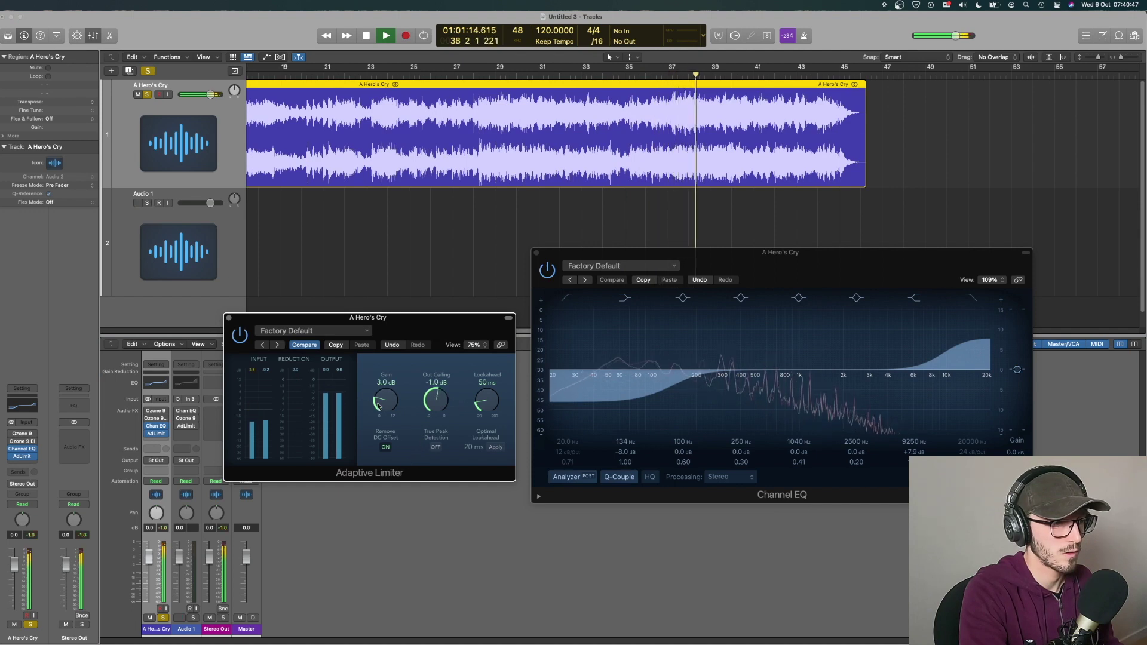
{"action": "left_click_drag", "start_coordinate": [378, 406], "coordinate": [379, 405]}
{"action": "left_click_drag", "start_coordinate": [378, 405], "coordinate": [379, 407]}
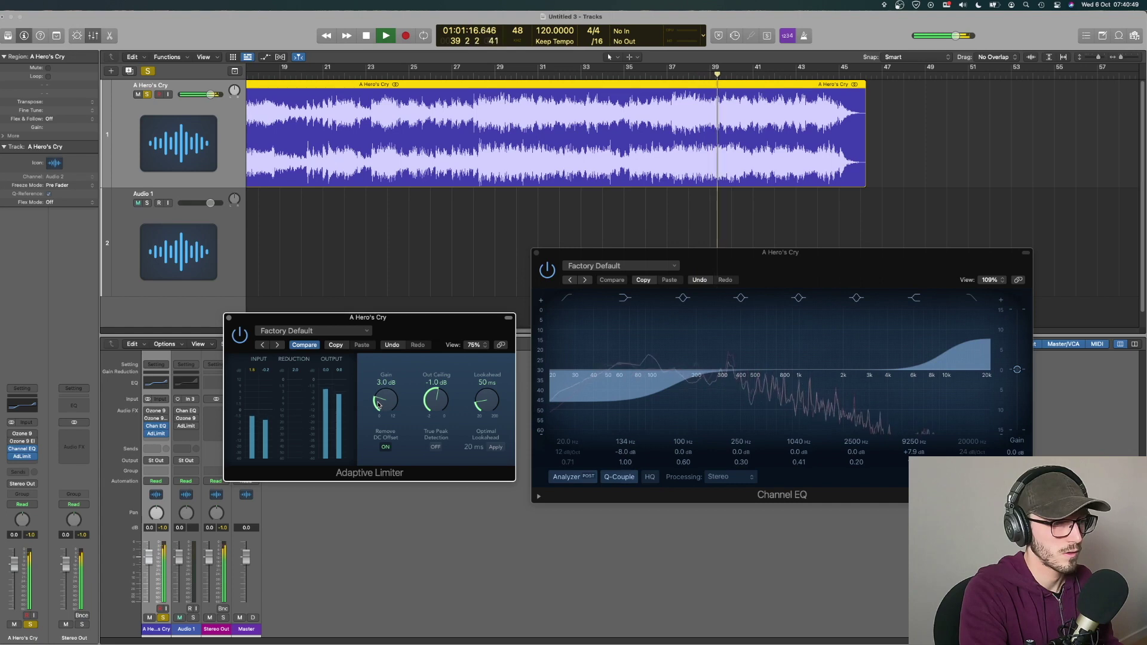
{"action": "key", "text": "space"}
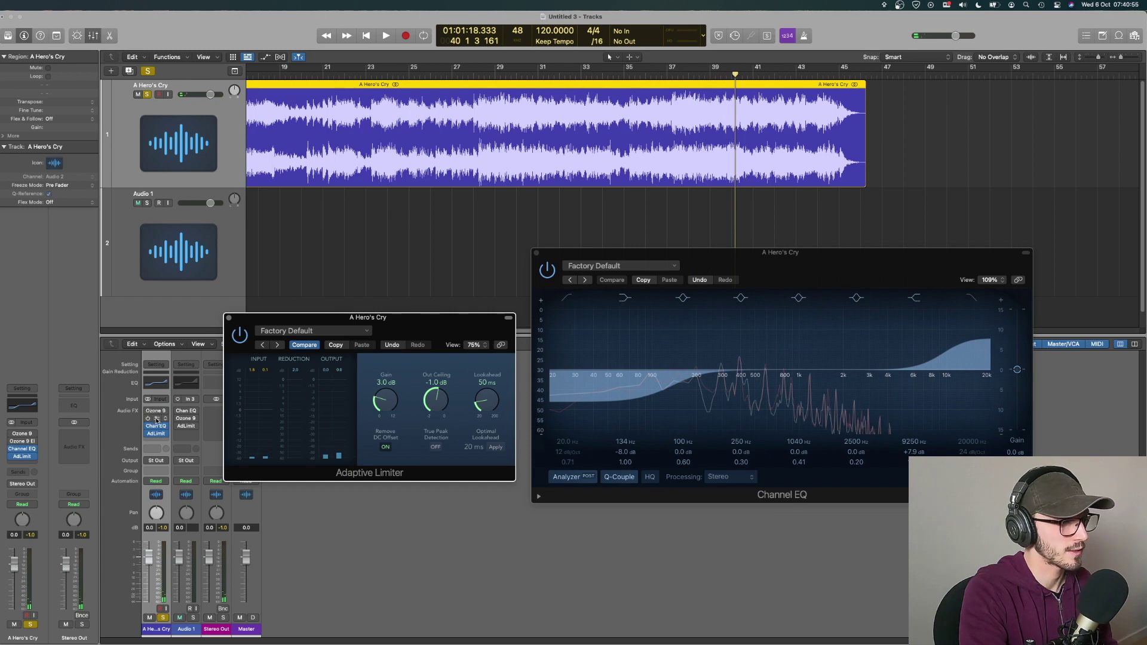
Open Ozone 9 Elements on A Hero's Cry, bypass its processing, and move its window clear of the two stock plug-ins.
{"action": "left_click", "coordinate": [156, 413]}
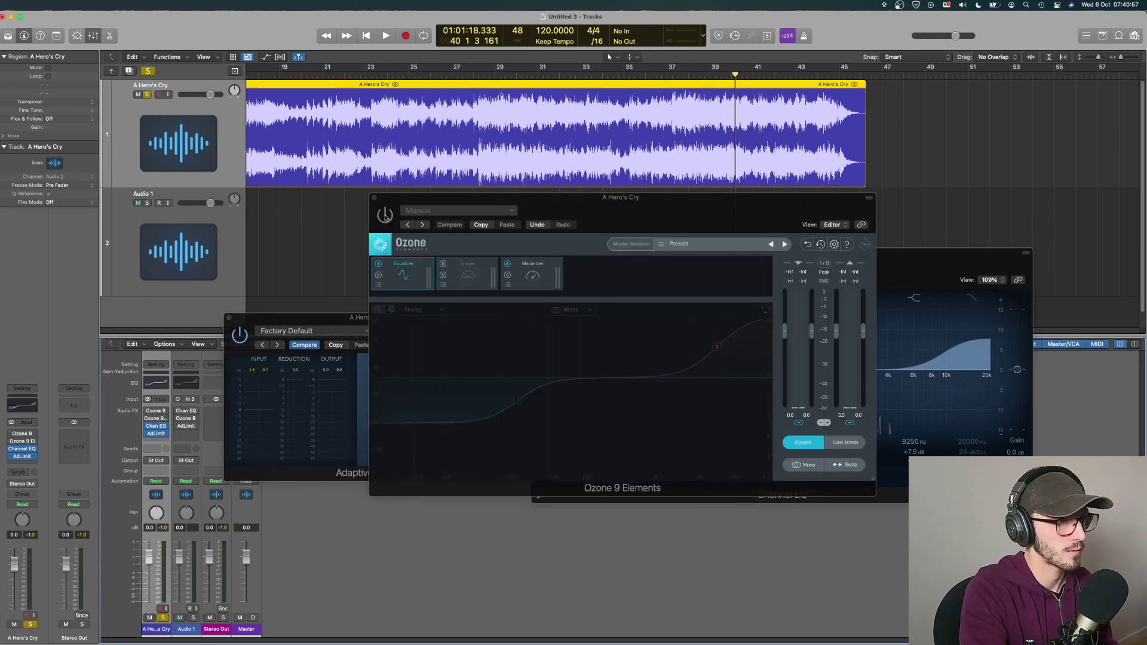
{"action": "left_click_drag", "start_coordinate": [686, 210], "coordinate": [675, 190]}
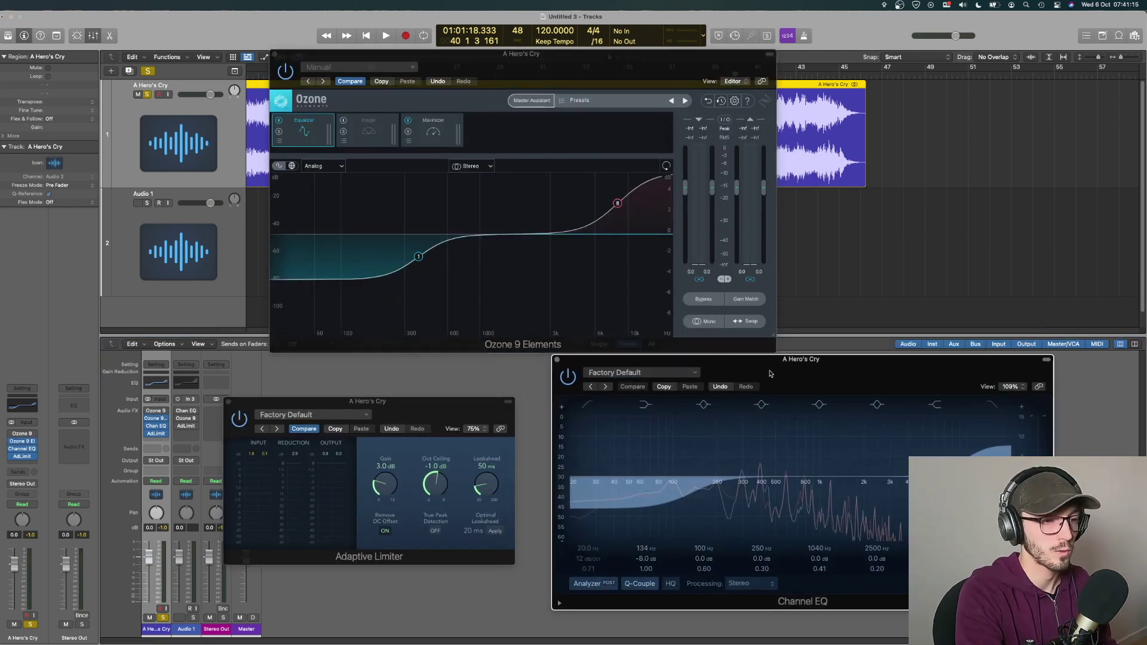
{"action": "left_click", "coordinate": [703, 299]}
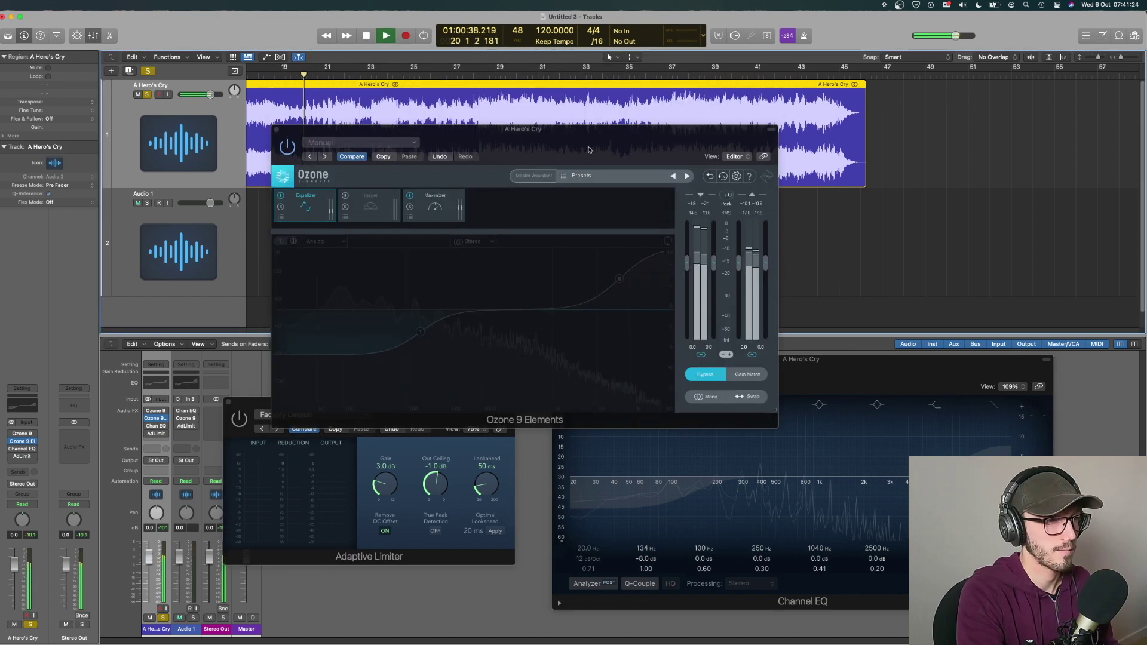
{"action": "left_click_drag", "start_coordinate": [592, 200], "coordinate": [560, 66]}
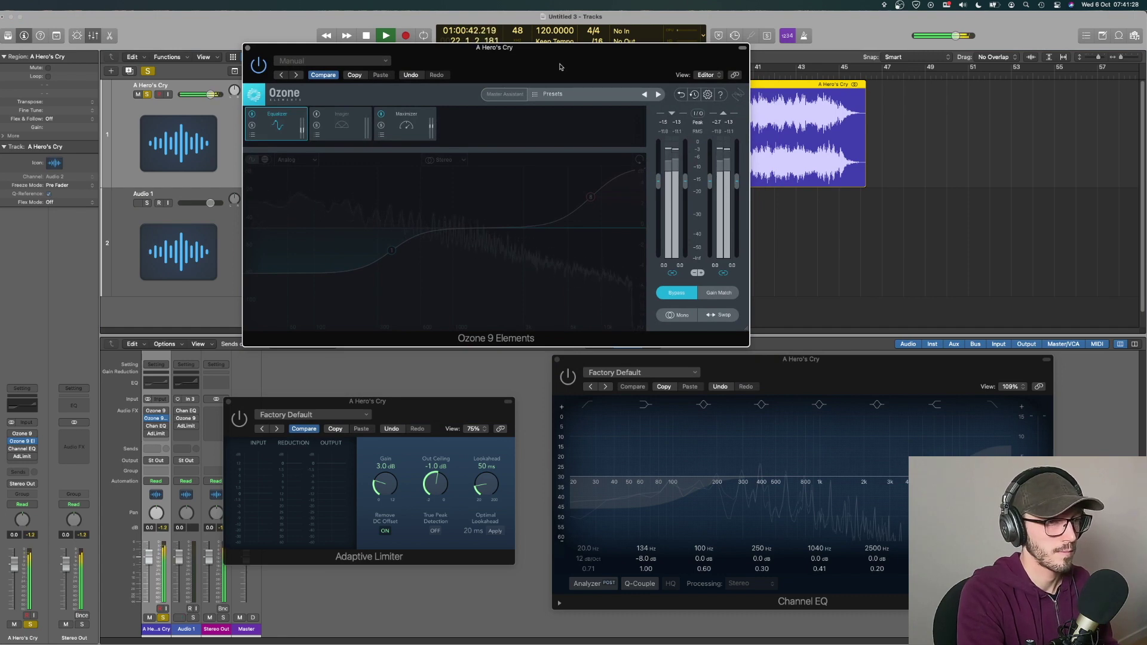
Compare by ear during playback, enabling the Channel EQ and Adaptive Limiter, then switching them off and re-enabling Ozone 9 Elements.
{"action": "left_click", "coordinate": [568, 381]}
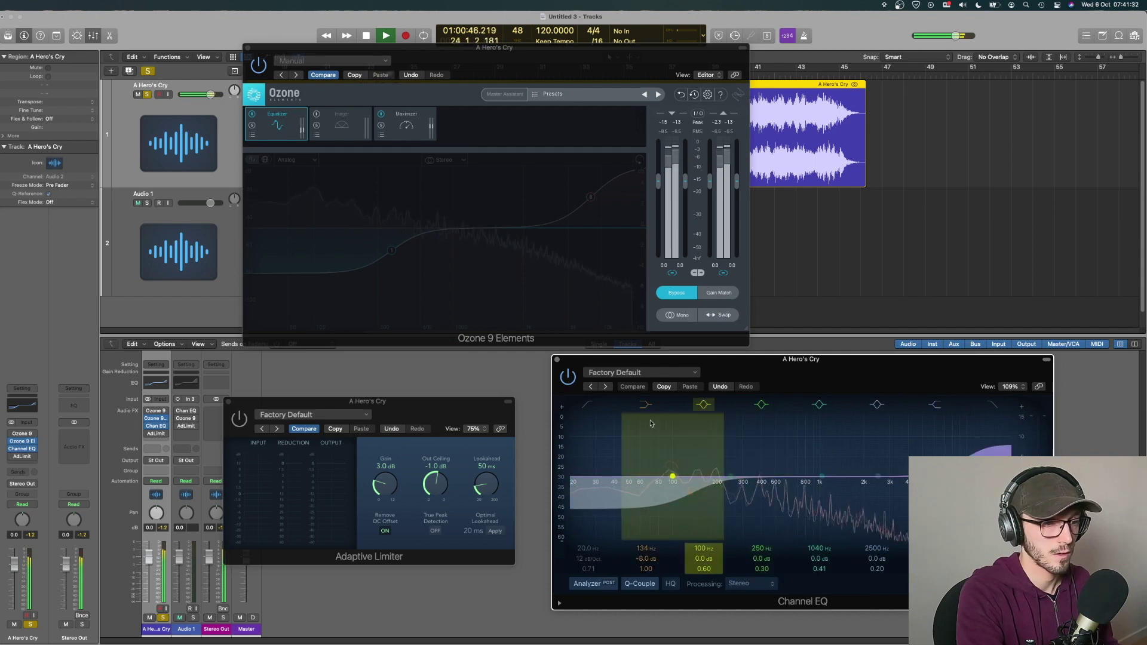
{"action": "left_click", "coordinate": [240, 420]}
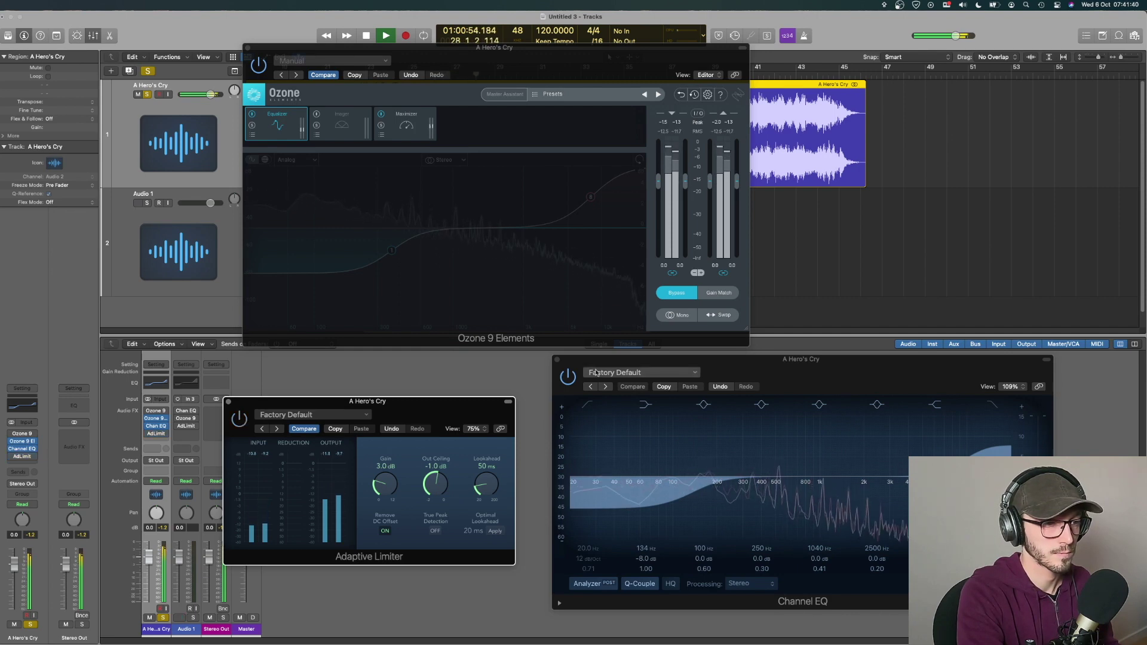
{"action": "left_click", "coordinate": [563, 378]}
{"action": "left_click", "coordinate": [677, 293]}
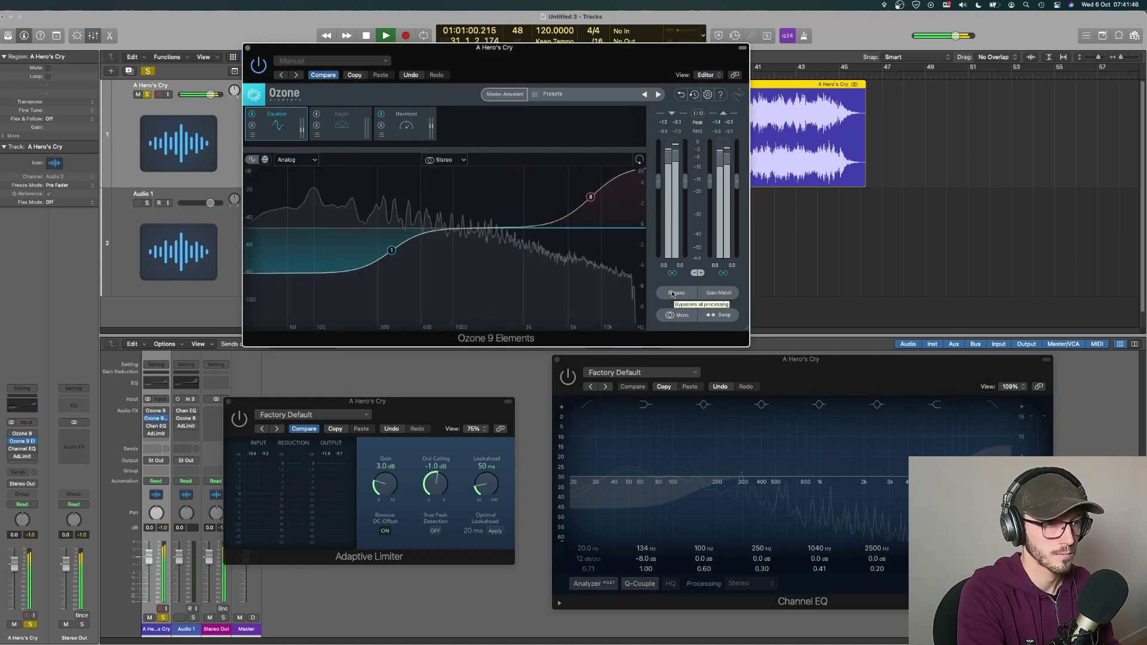
Repeat the comparison, bypassing Ozone 9 Elements for the Channel EQ and Adaptive Limiter, then return to Elements and stop playback.
{"action": "left_click", "coordinate": [675, 292]}
{"action": "left_click", "coordinate": [560, 377]}
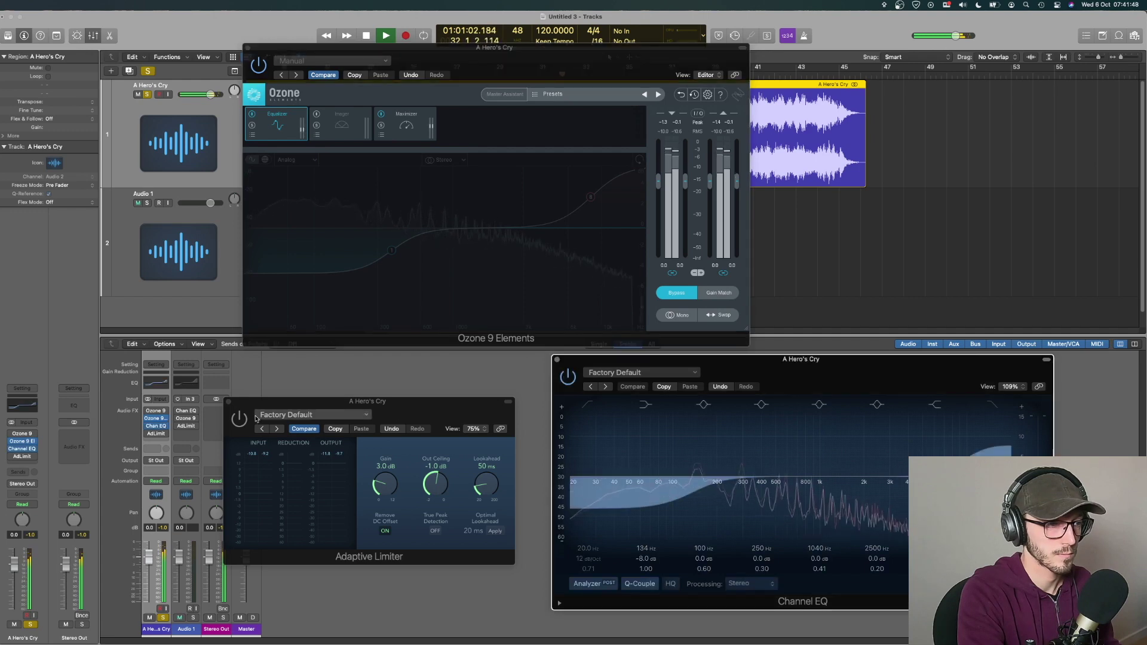
{"action": "left_click", "coordinate": [483, 448]}
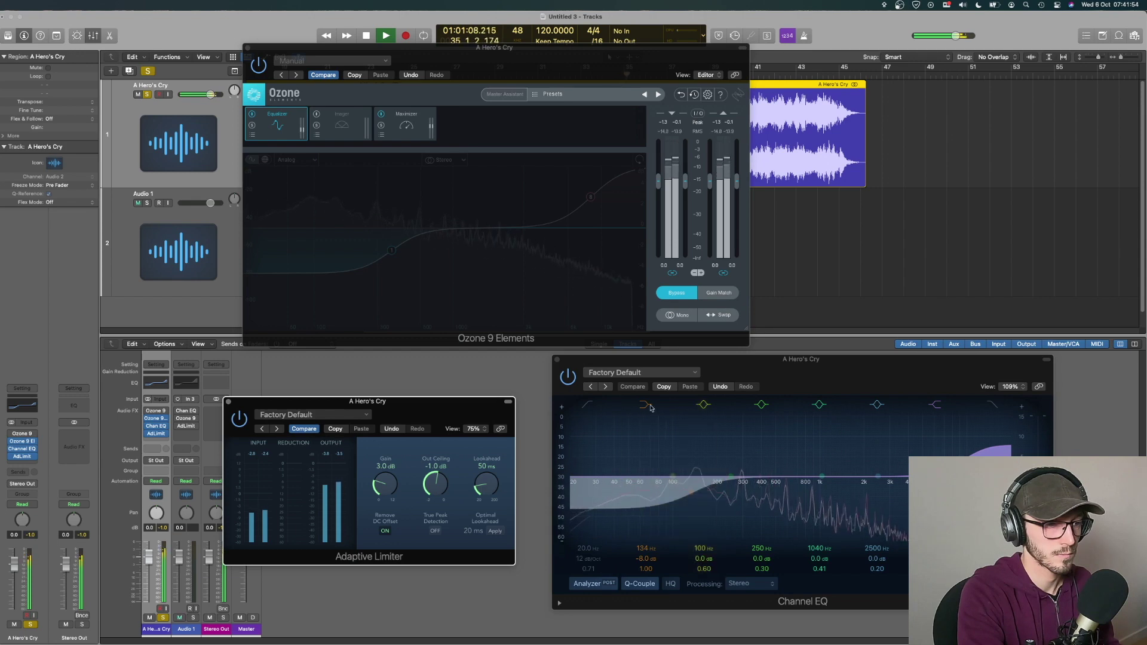
{"action": "left_click", "coordinate": [568, 377]}
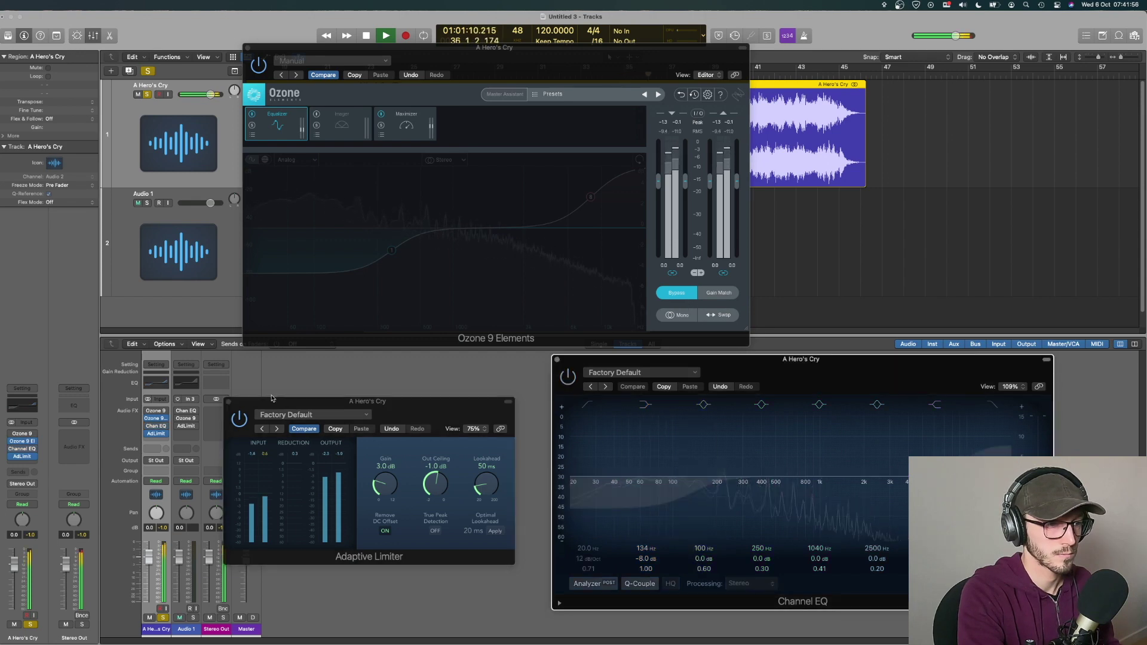
{"action": "left_click", "coordinate": [236, 419]}
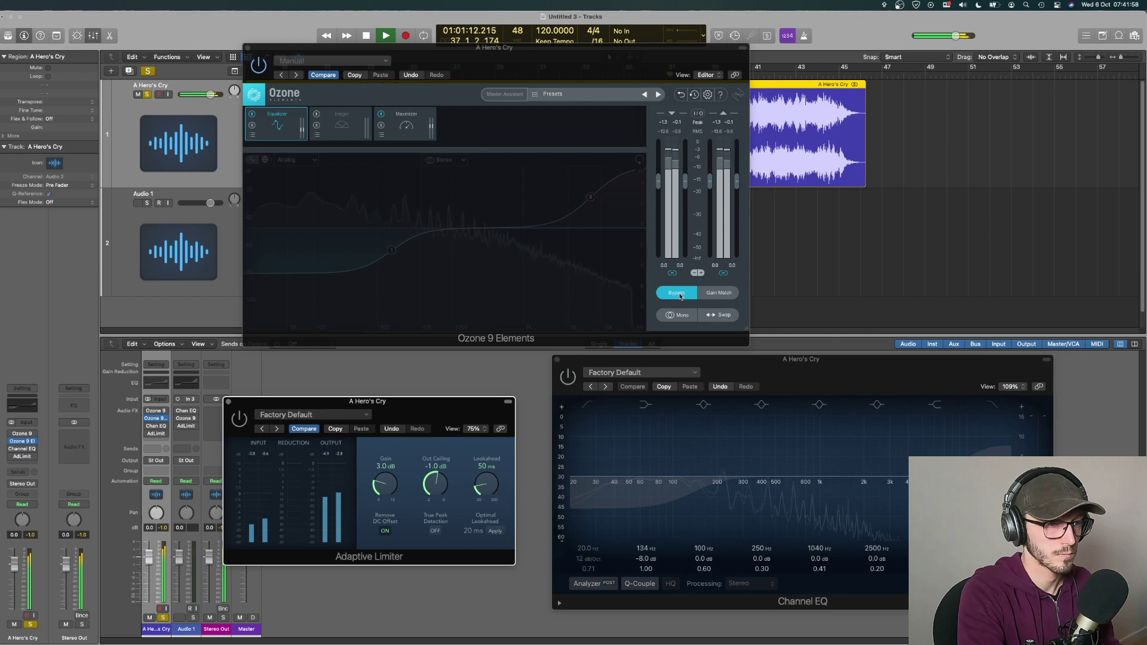
{"action": "left_click", "coordinate": [678, 293]}
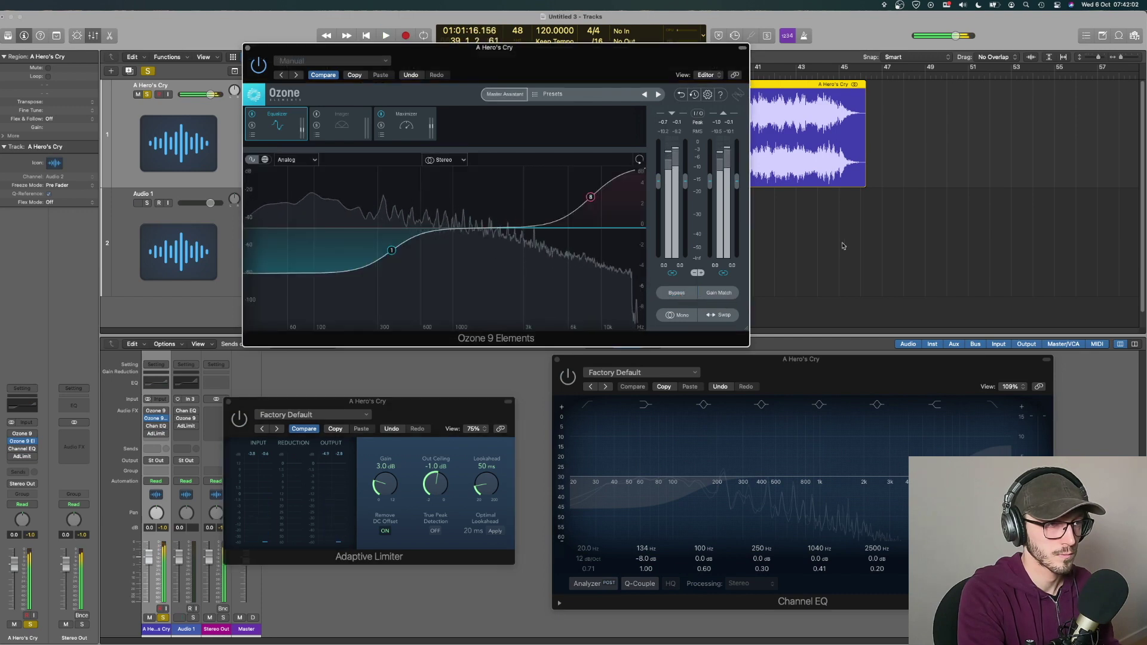
{"action": "key", "text": "space"}
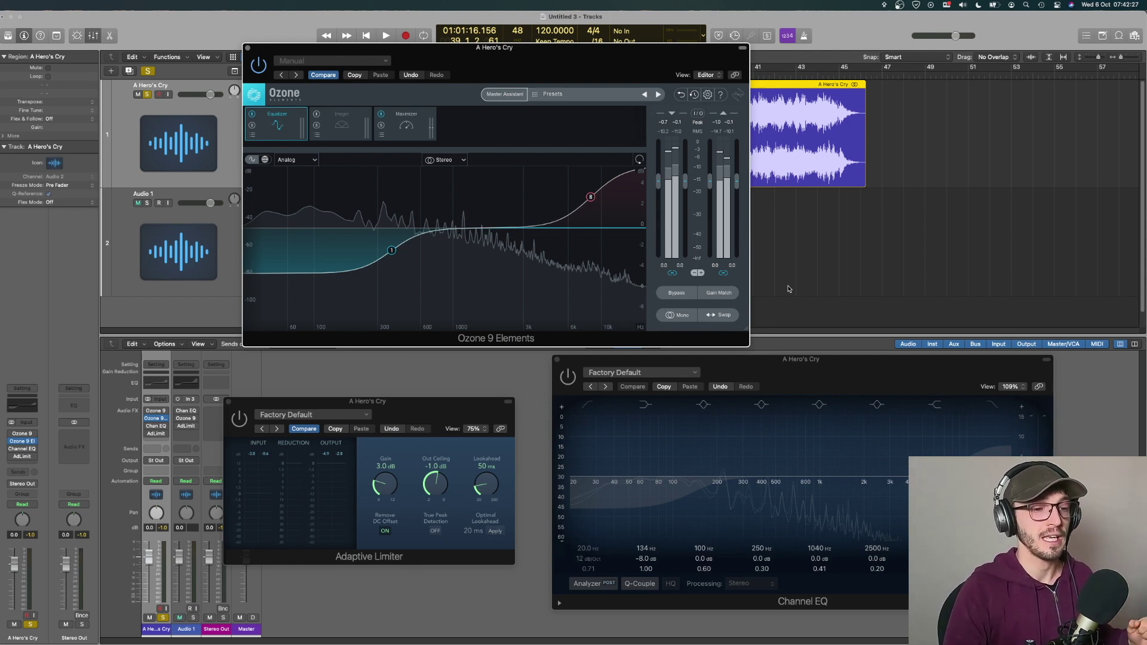
{"action": "key", "text": "ctrl+m"}
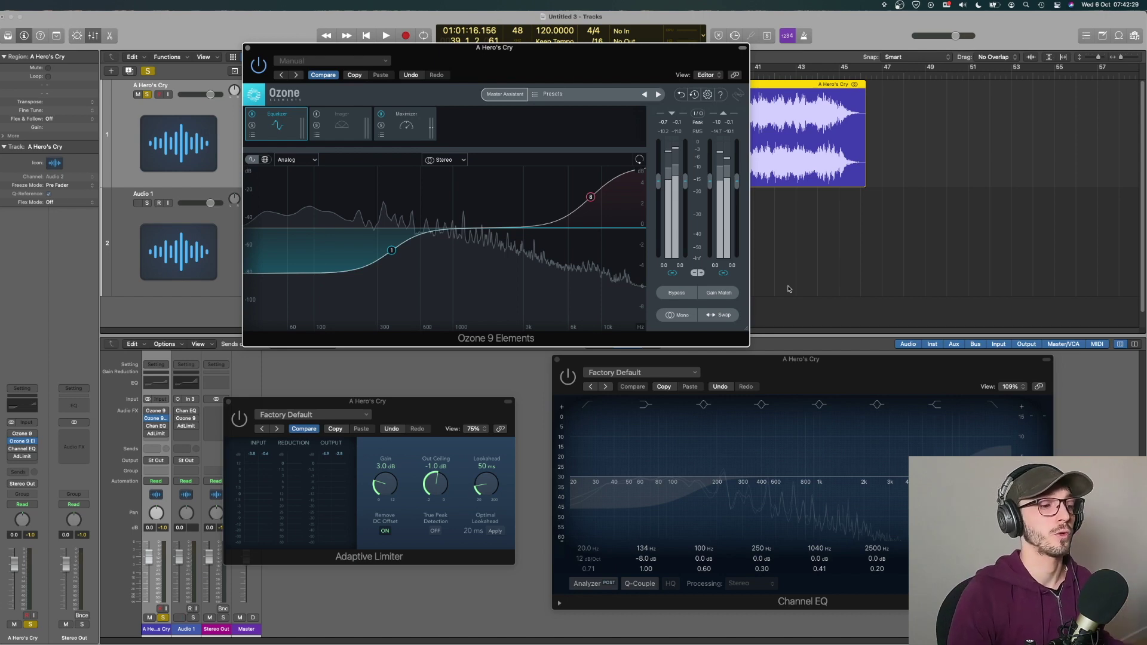
{"action": "key", "text": "ctrl+m"}
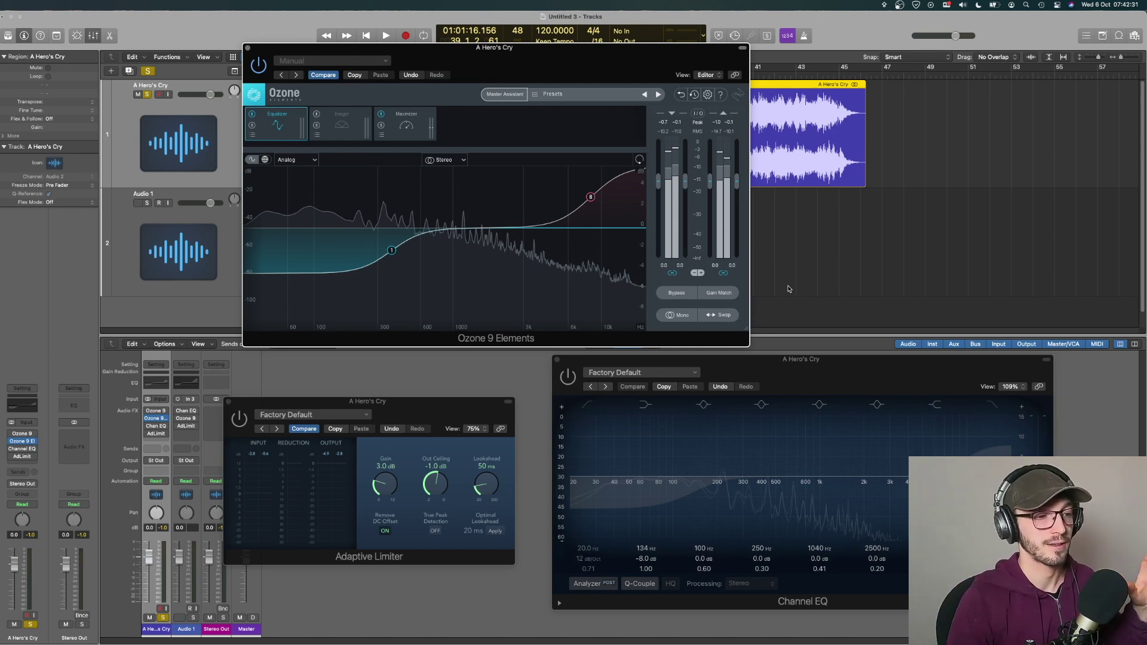